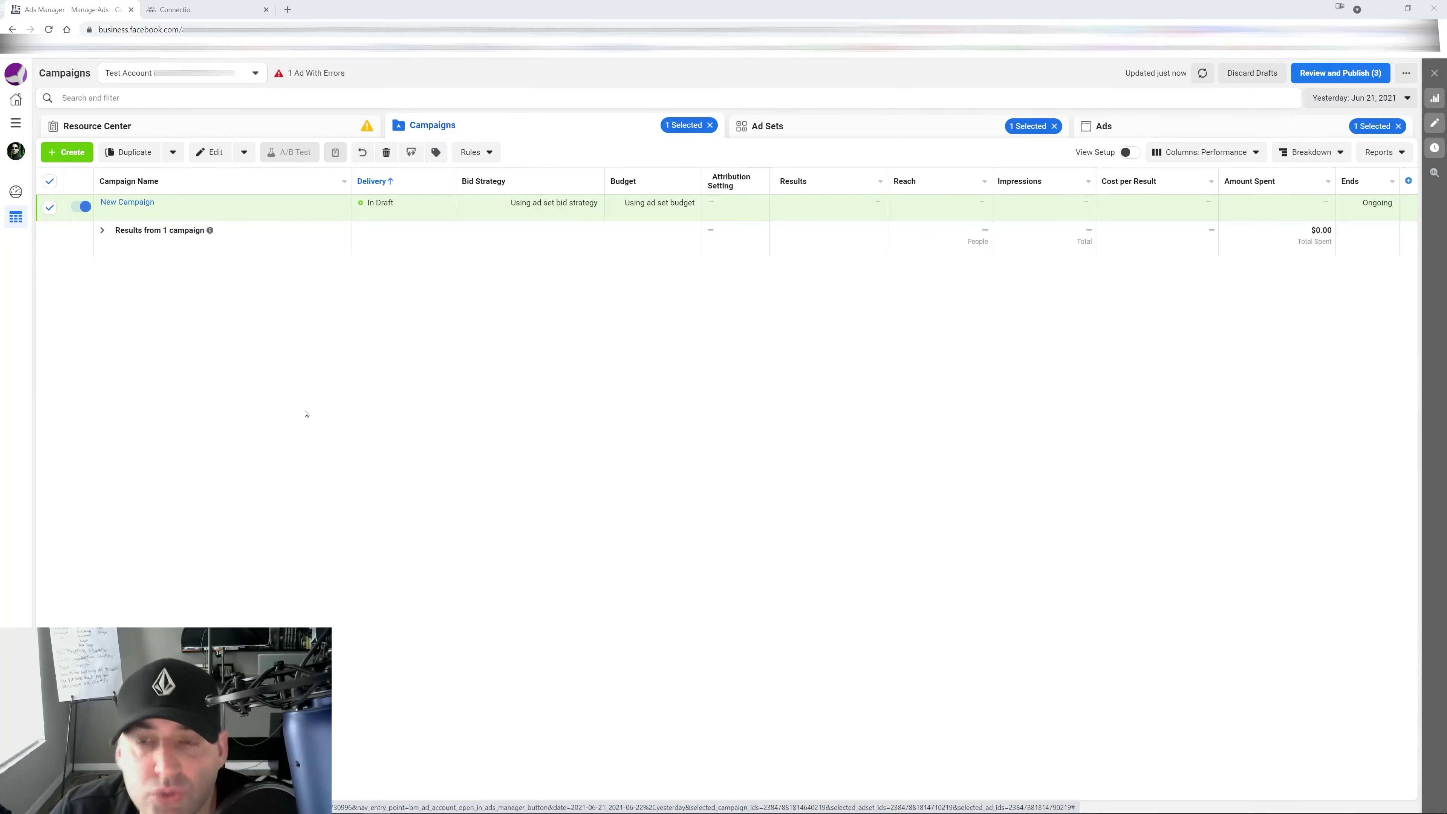
Step: Open the ad set of New Campaign and add the interest "I love my cat" to its detailed targeting
{"action": "left_click", "coordinate": [132, 202]}
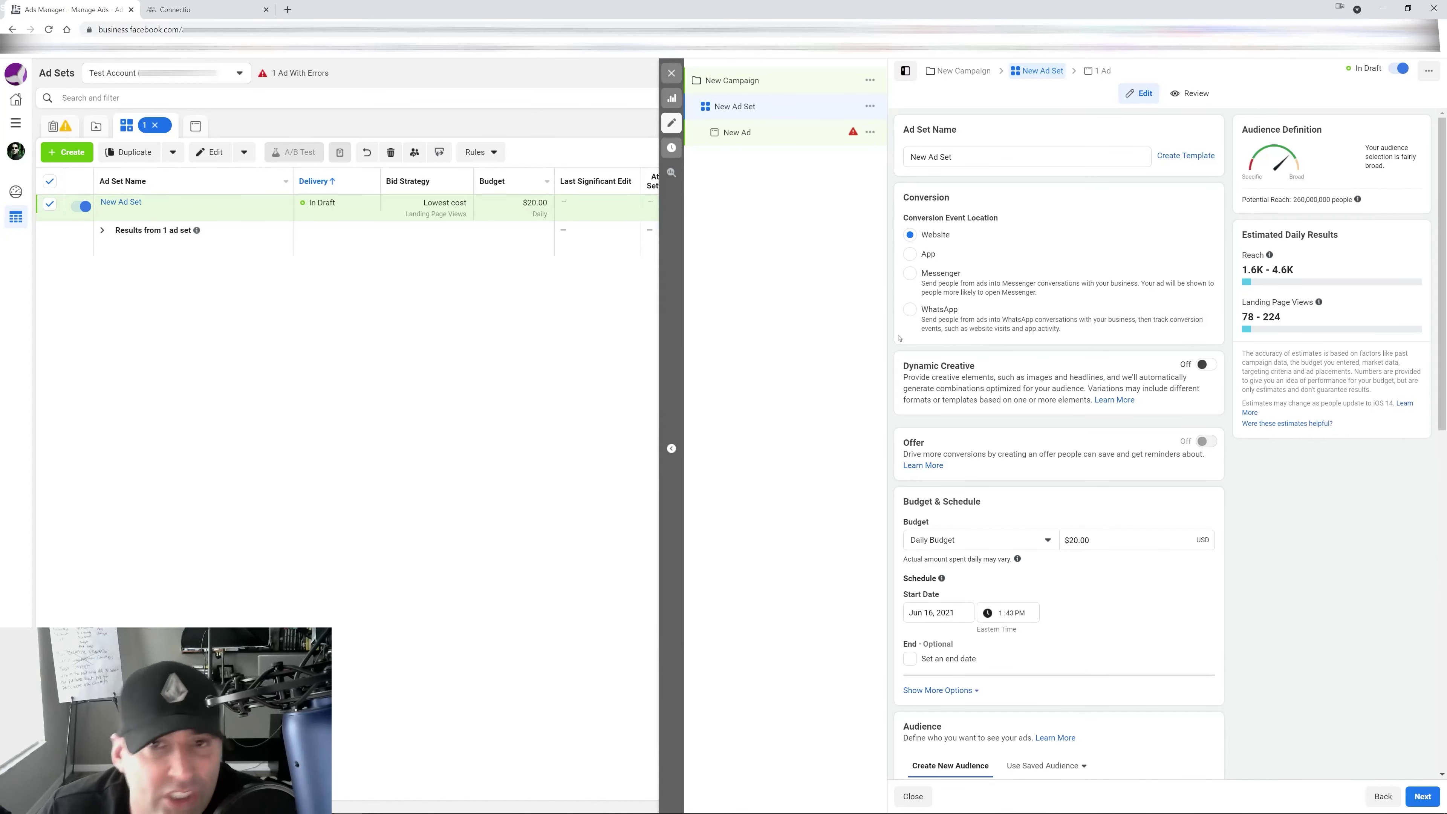
{"action": "scroll", "coordinate": [1059, 365], "scroll_direction": "down", "scroll_amount": 5}
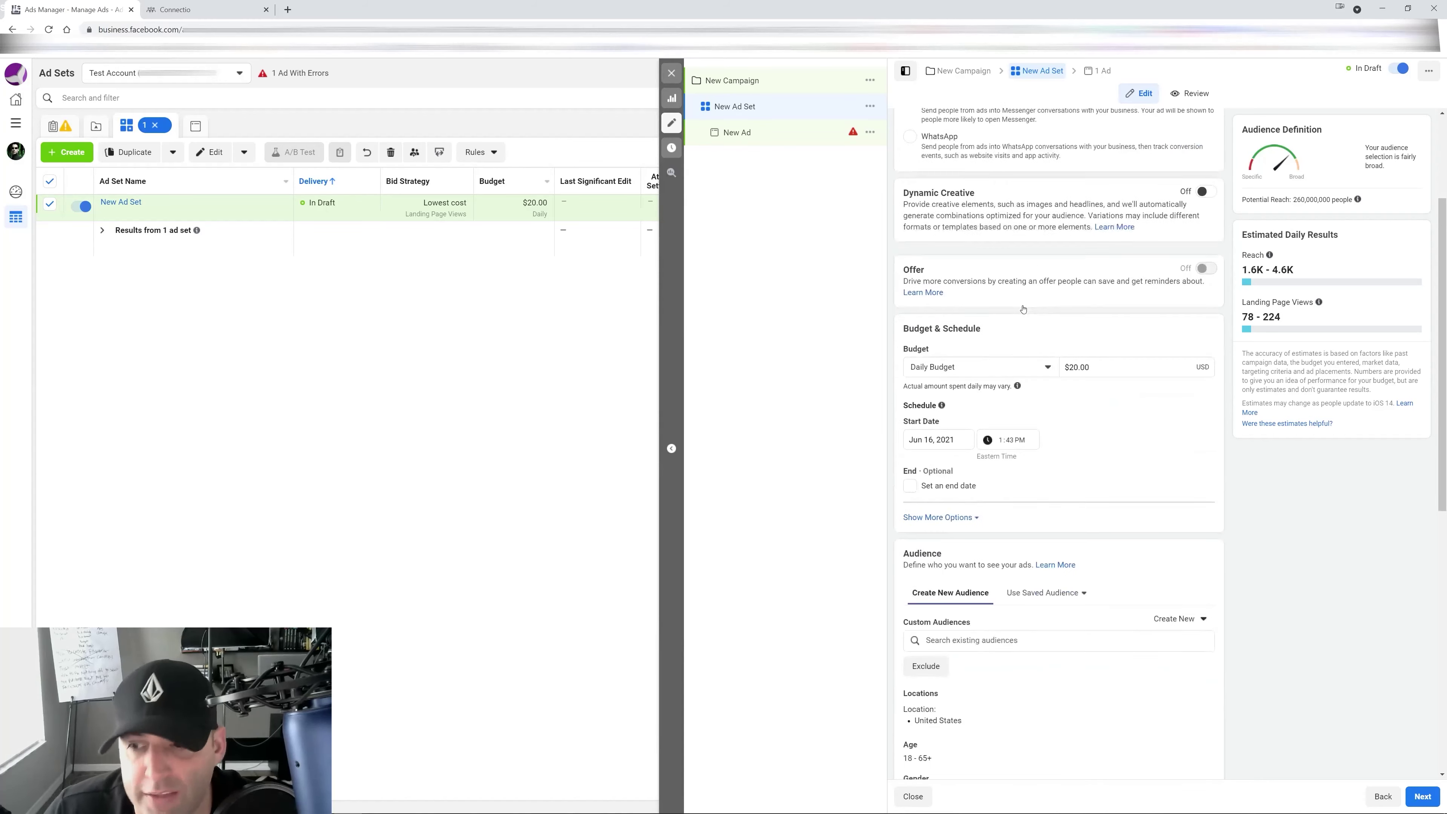
{"action": "scroll", "coordinate": [1061, 369], "scroll_direction": "down", "scroll_amount": 6}
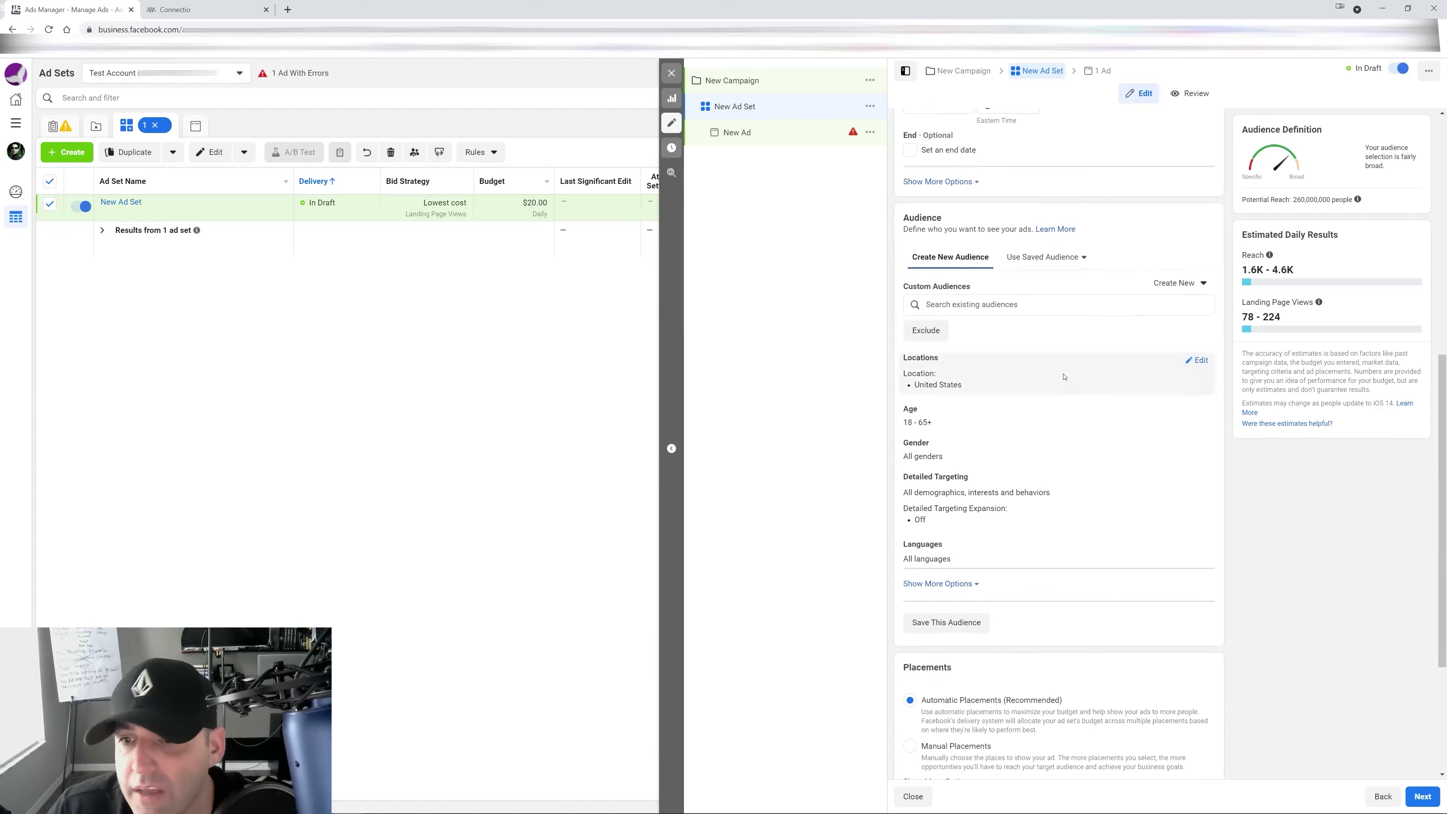
{"action": "left_click", "coordinate": [1197, 366]}
{"action": "left_click", "coordinate": [953, 398]}
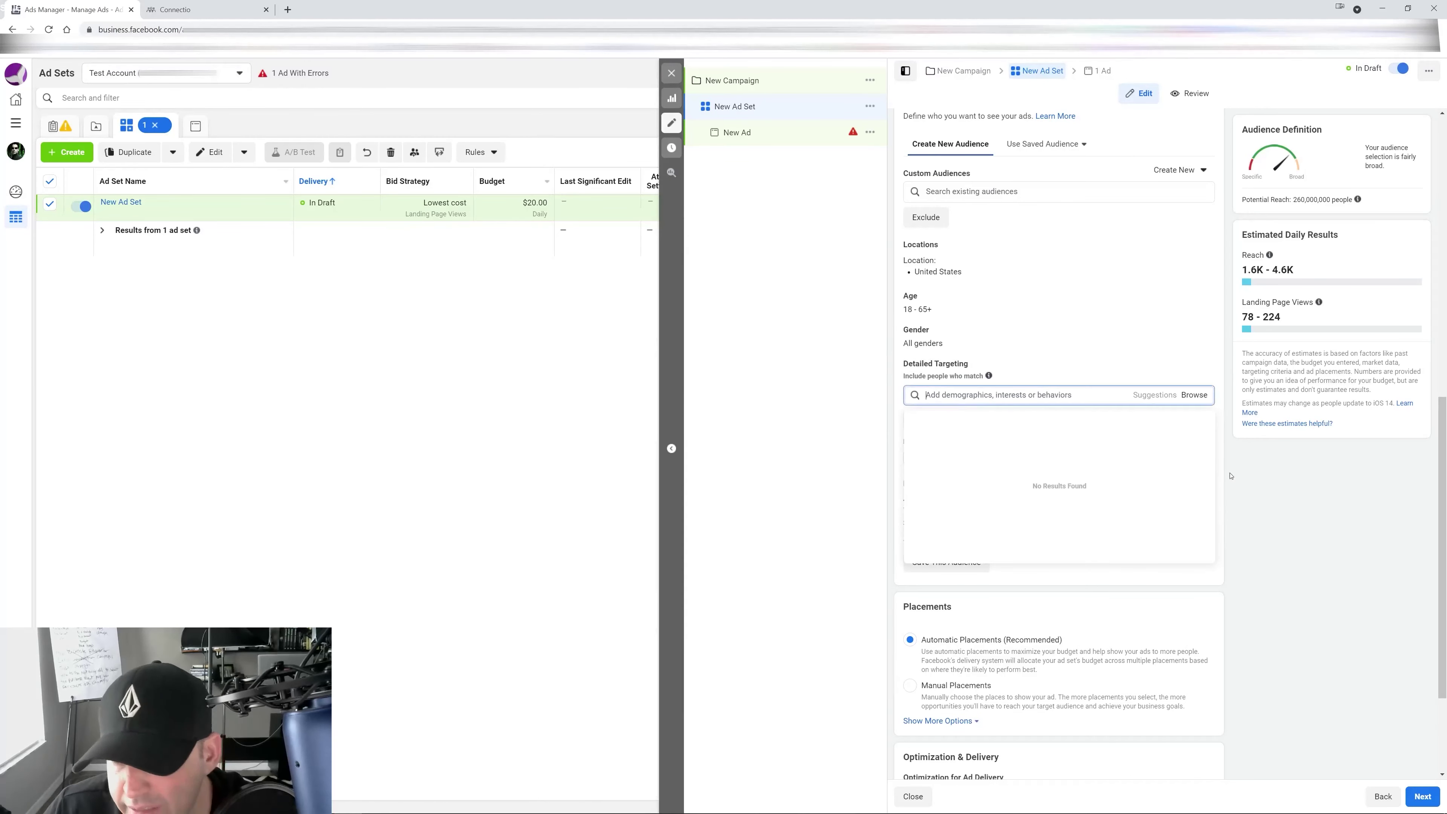
{"action": "type", "text": "lo"}
{"action": "type", "text": "v"}
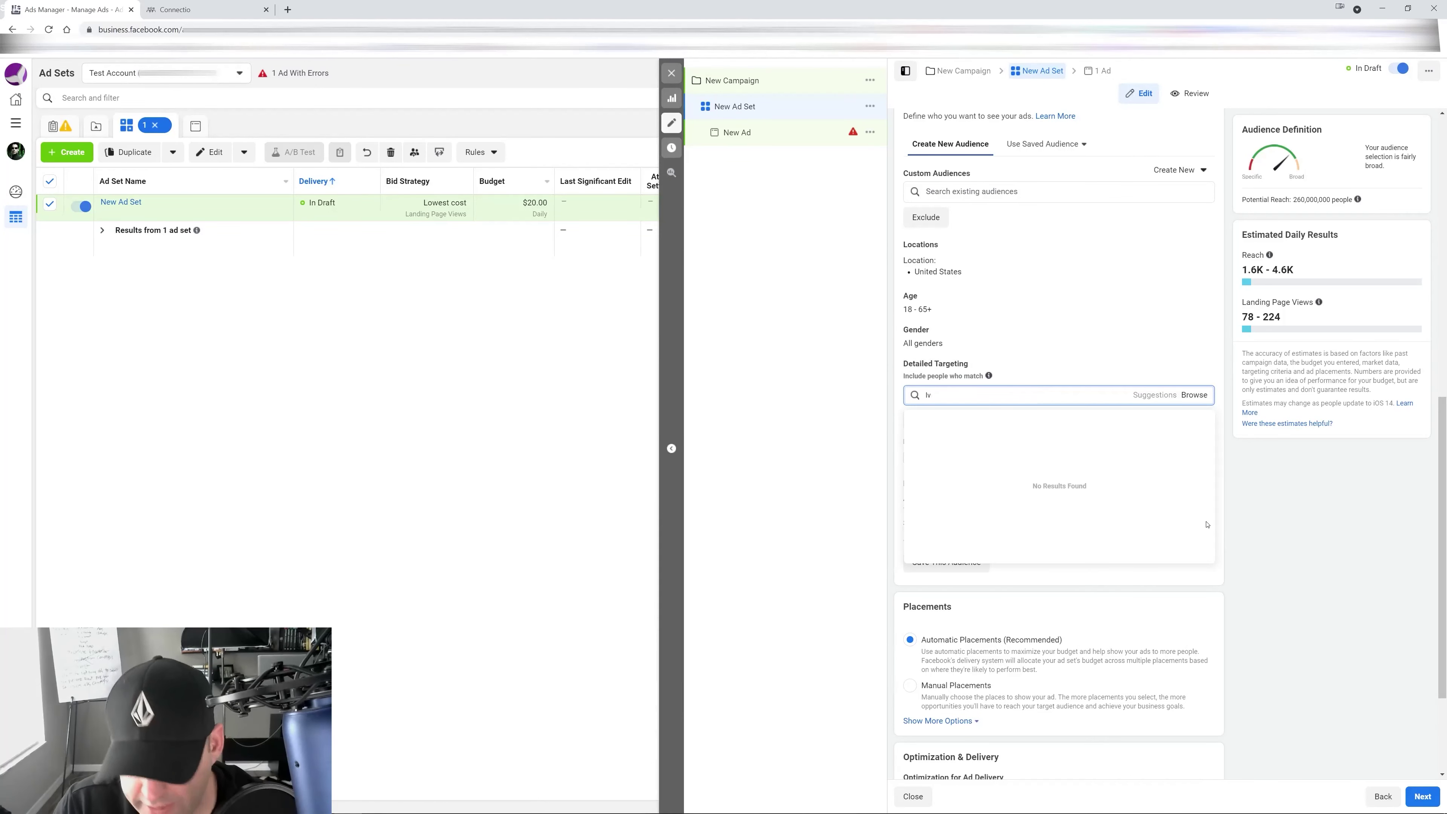
{"action": "key", "text": "BackSpace"}
{"action": "key", "text": "BackSpace"}
{"action": "type", "text": "love t"}
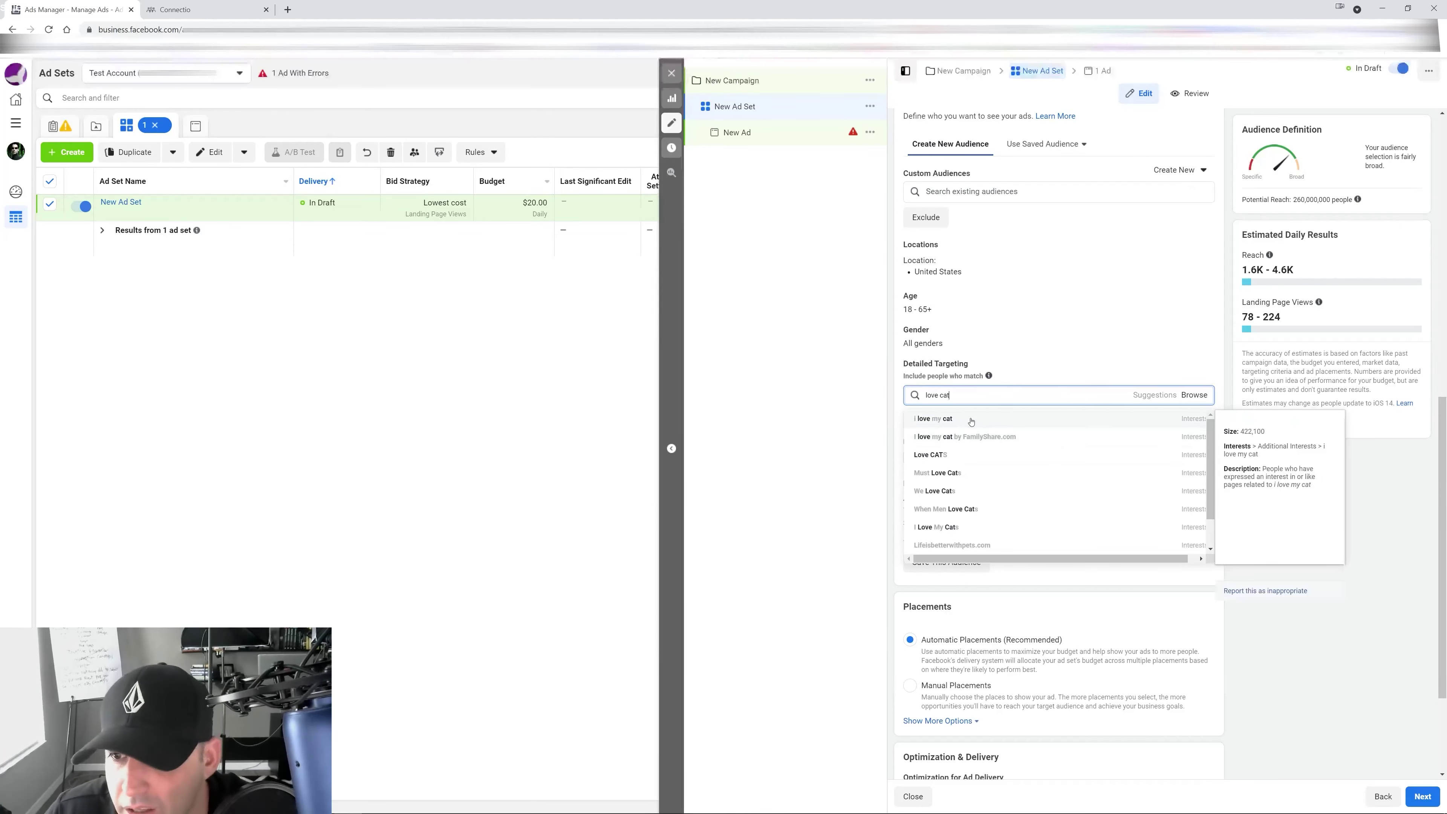
{"action": "left_click", "coordinate": [991, 422]}
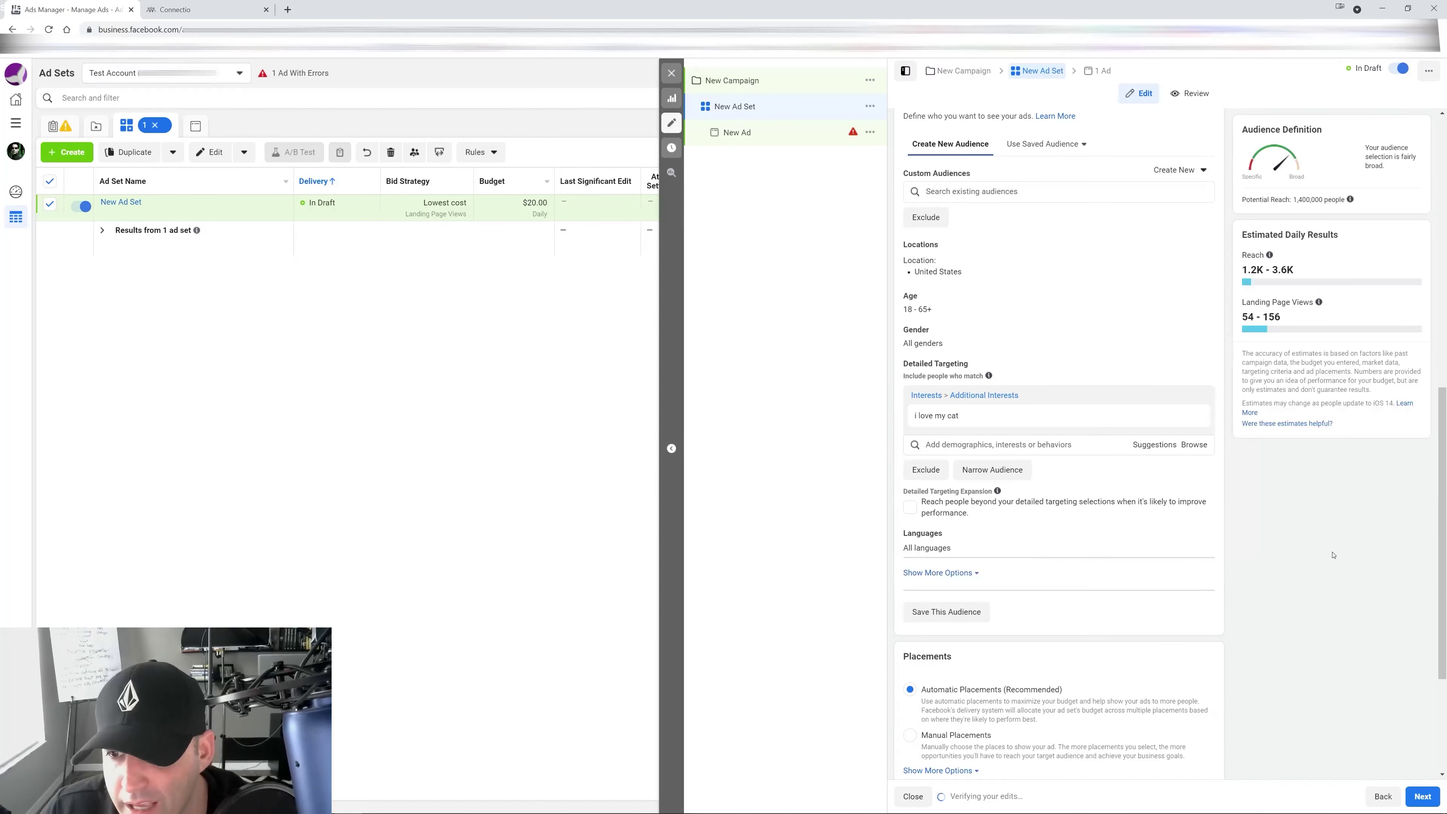
Step: Set up a detailed targeting exclusion containing the interests AliExpress and AliExpress Brasil
{"action": "scroll", "coordinate": [969, 365], "scroll_direction": "down", "scroll_amount": 2}
{"action": "left_click", "coordinate": [934, 358]}
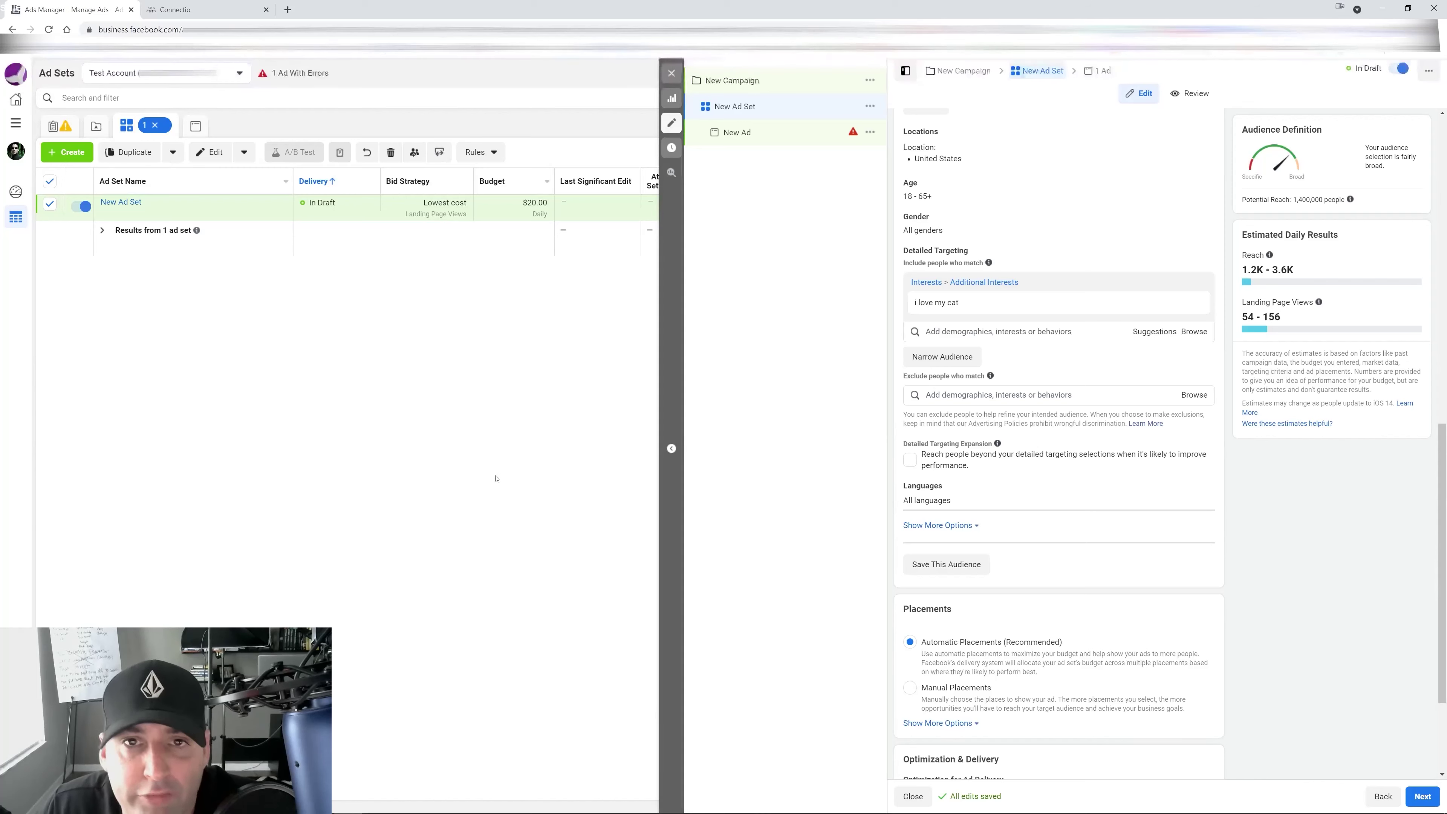
{"action": "left_click", "coordinate": [935, 395]}
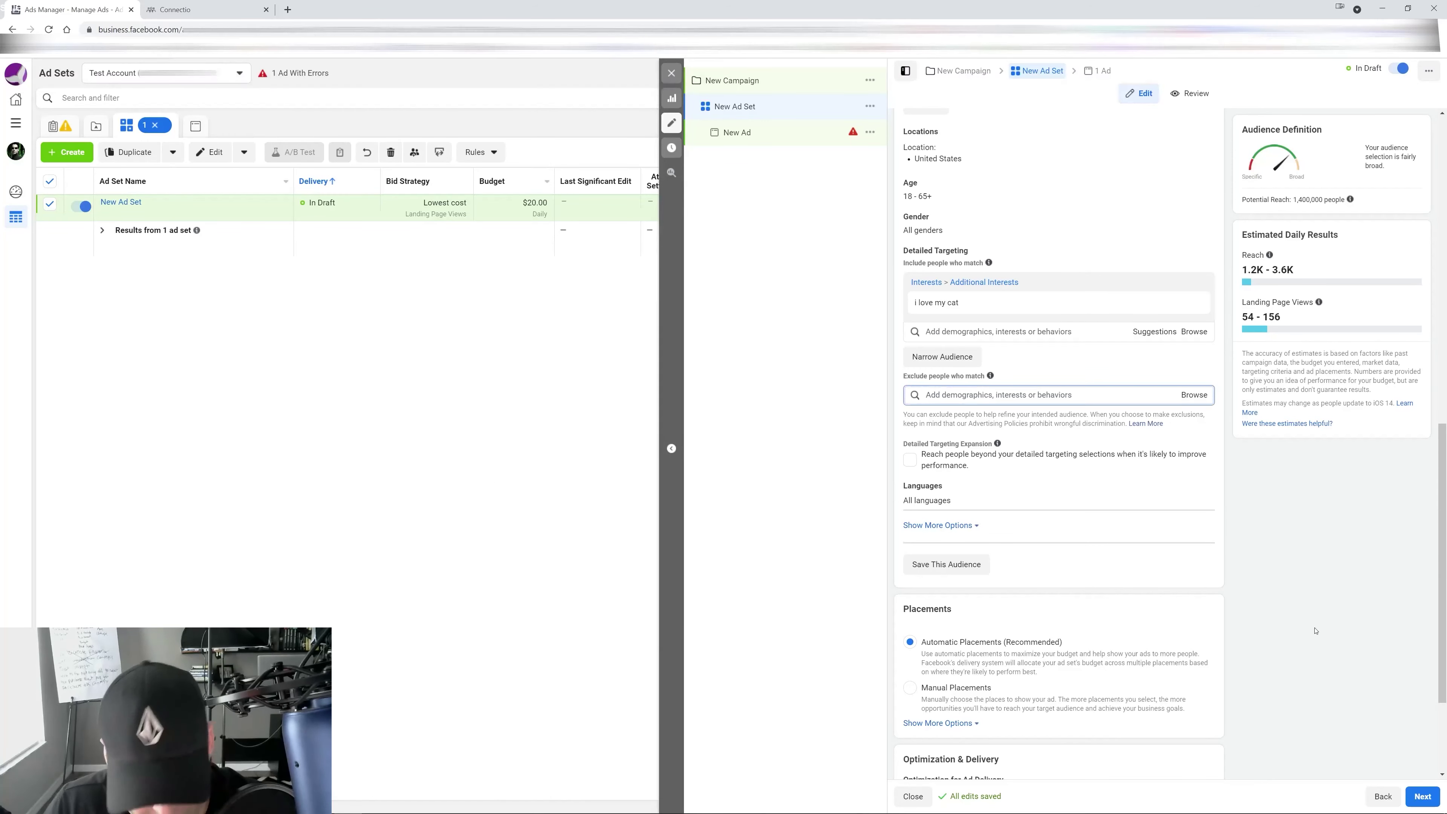
{"action": "type", "text": "ali express"}
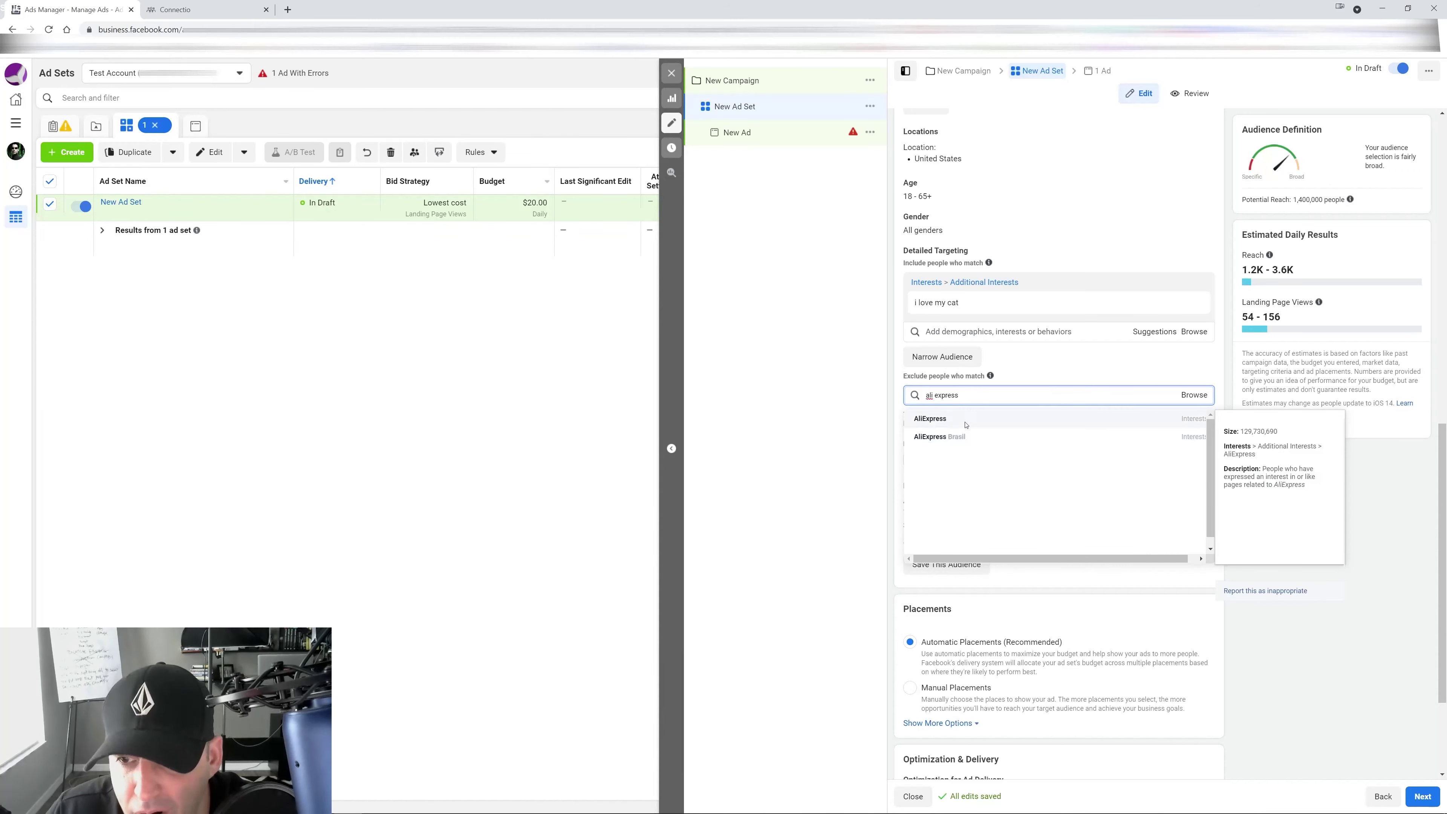
{"action": "left_click", "coordinate": [966, 425]}
{"action": "type", "text": "ali exp"}
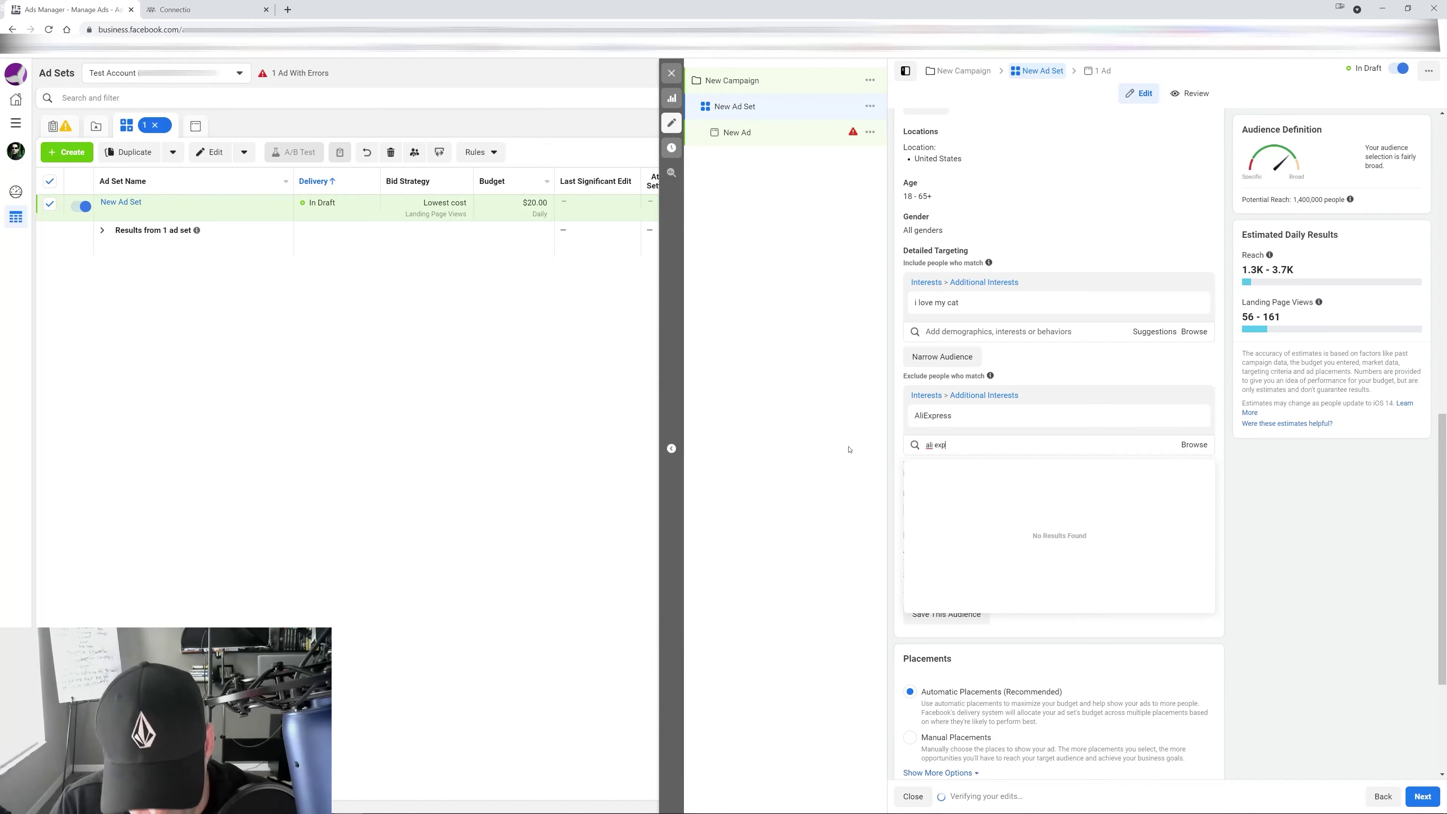
{"action": "type", "text": "ress"}
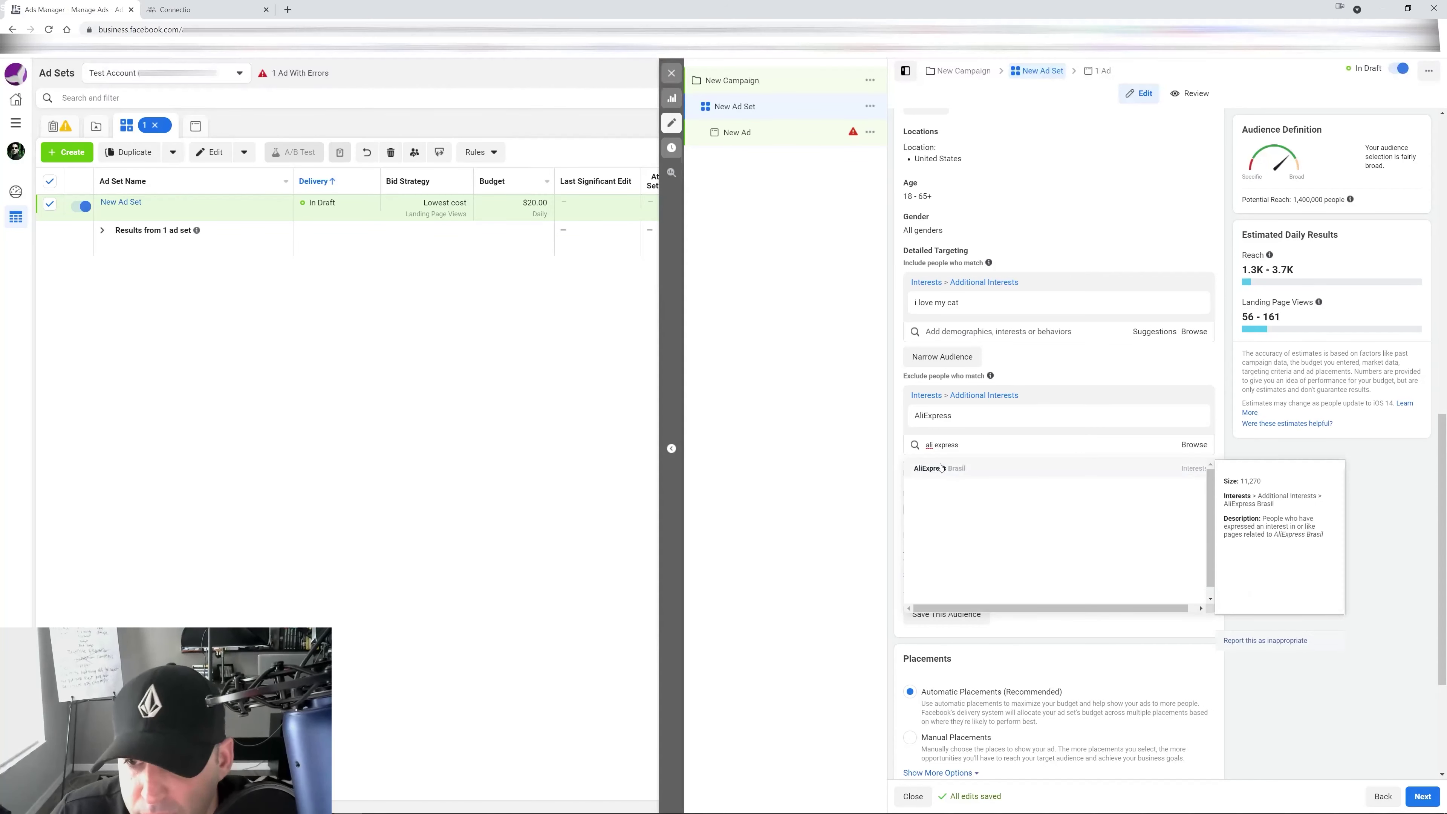
{"action": "left_click", "coordinate": [941, 468]}
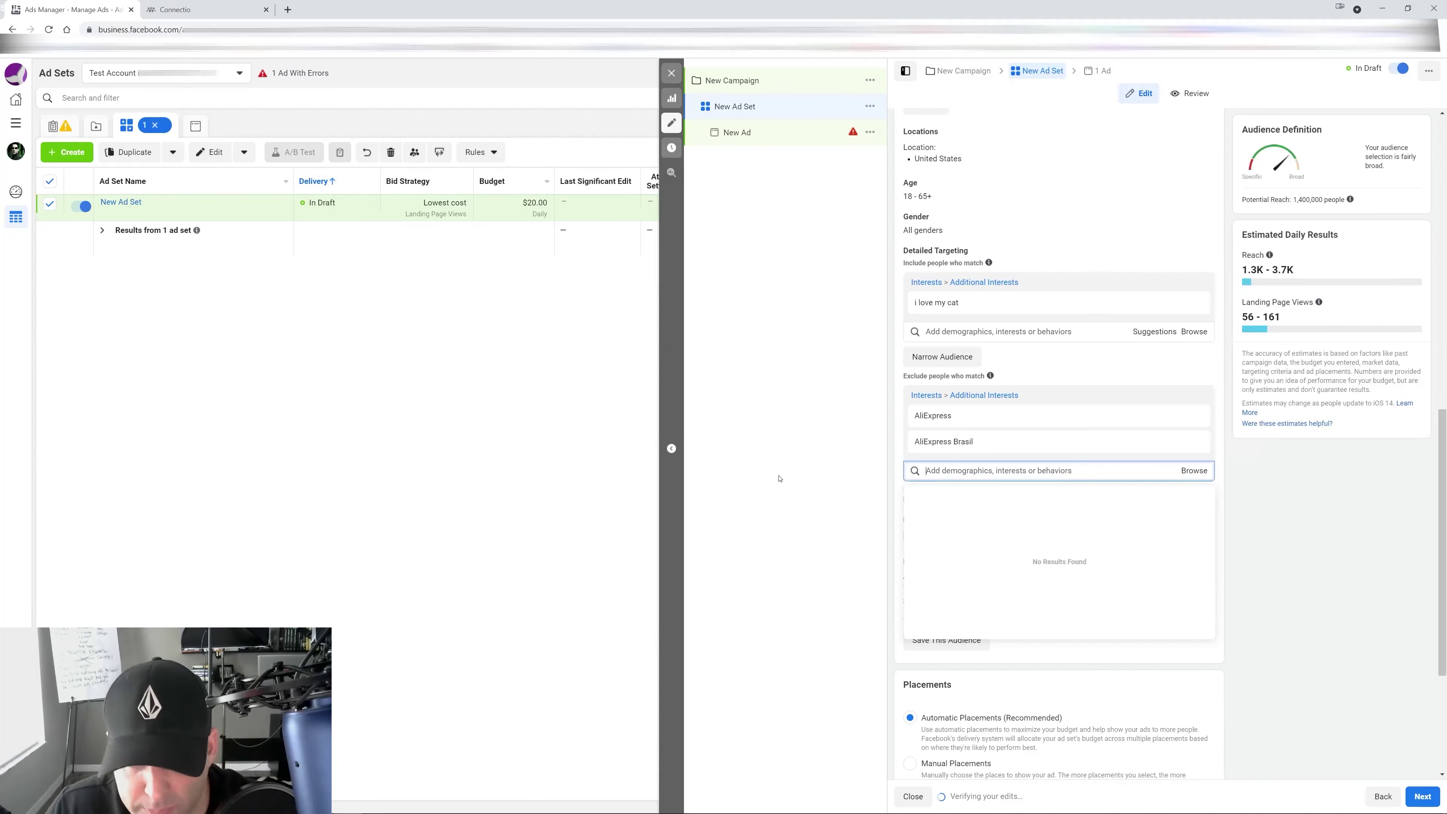
Step: Add the interests Ali Baba and Drop shipping to the ad set's excluded audience
{"action": "type", "text": "ali baba"}
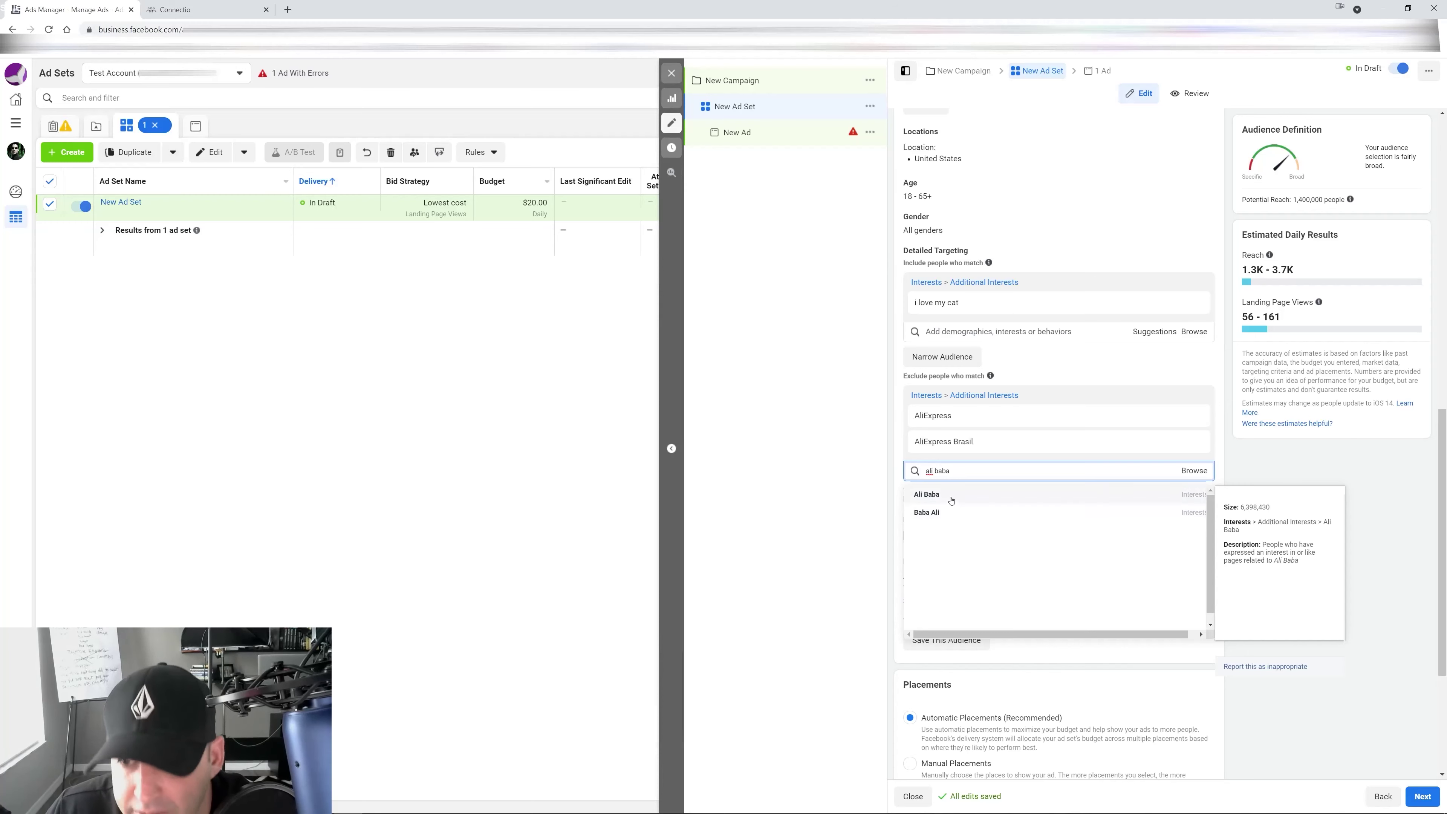
{"action": "left_click", "coordinate": [952, 501]}
{"action": "left_click", "coordinate": [930, 499]}
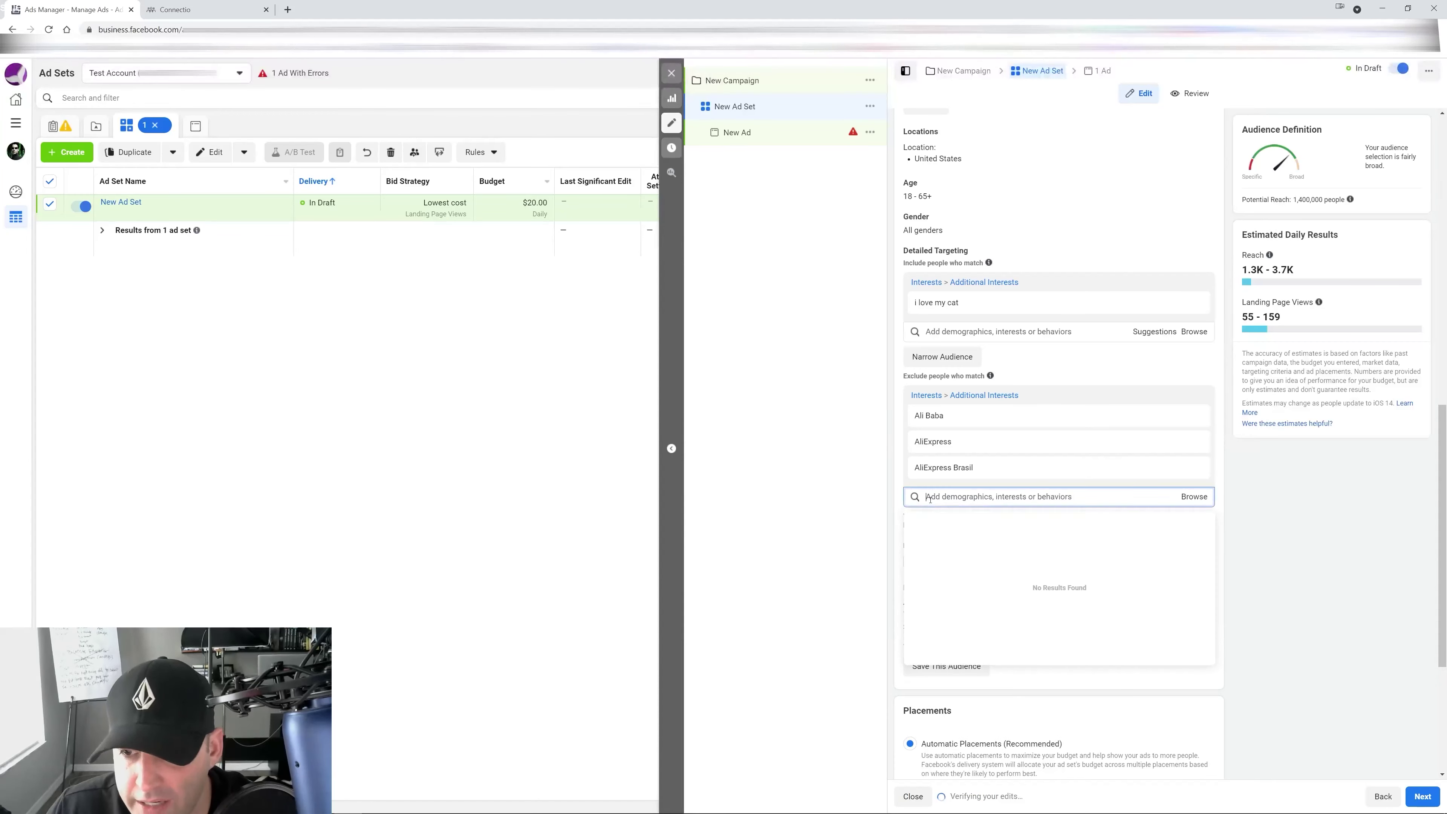
{"action": "type", "text": "drip"}
{"action": "type", "text": "pshipp"}
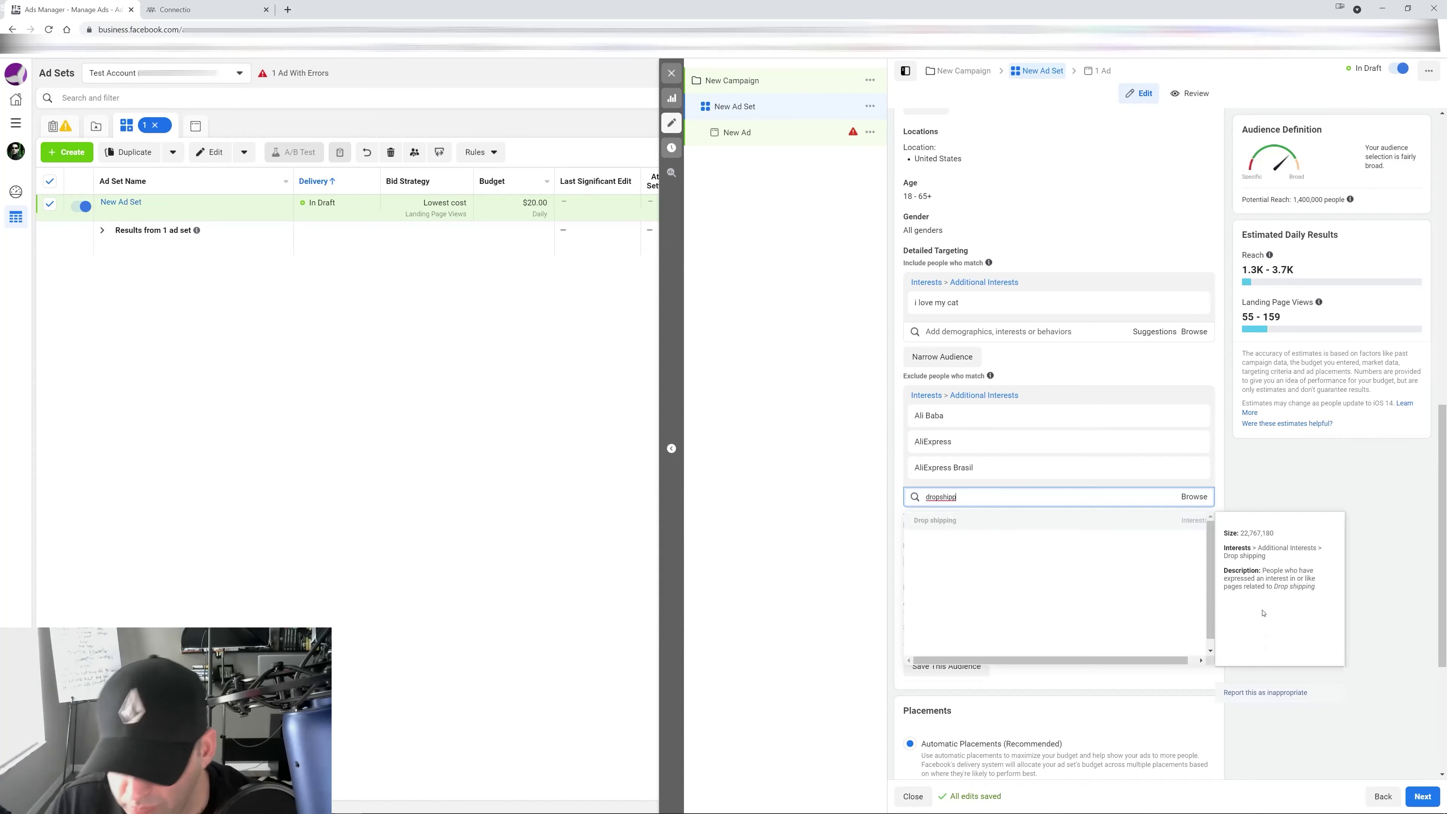
{"action": "left_click", "coordinate": [934, 519]}
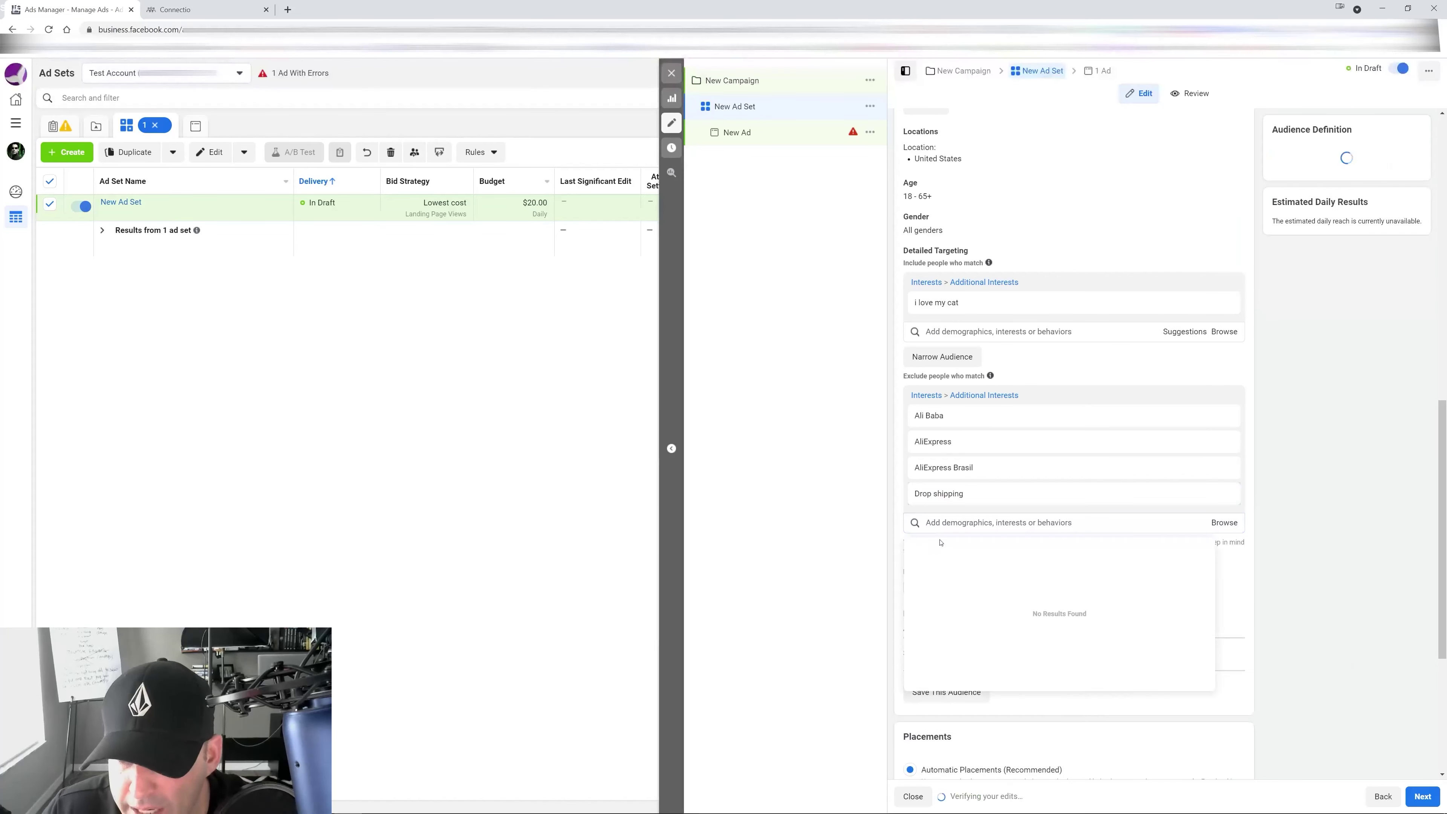
Step: Exclude people with the additional interest EBay from the ad set's audience
{"action": "type", "text": "ebay"}
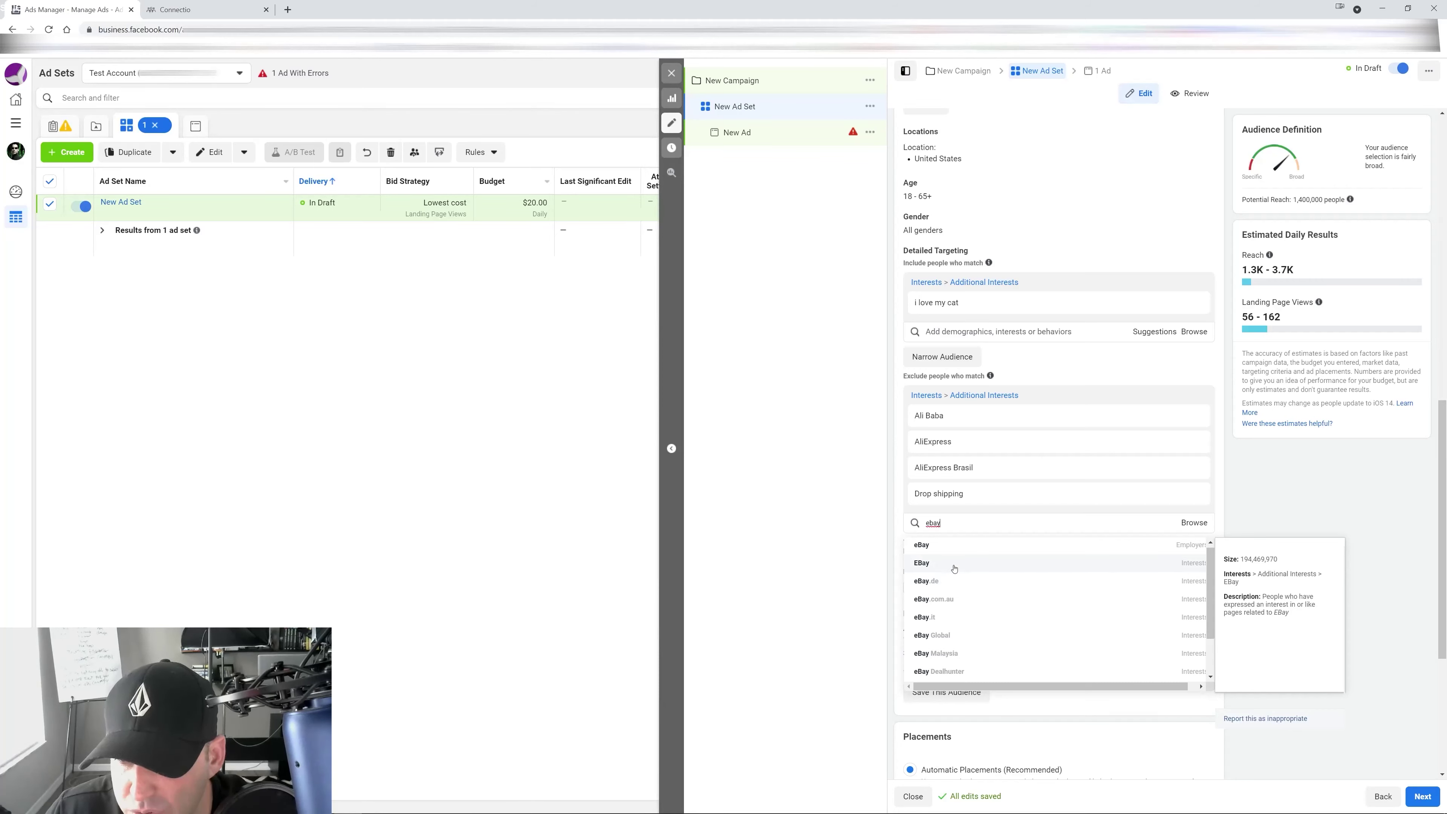
{"action": "left_click", "coordinate": [954, 564]}
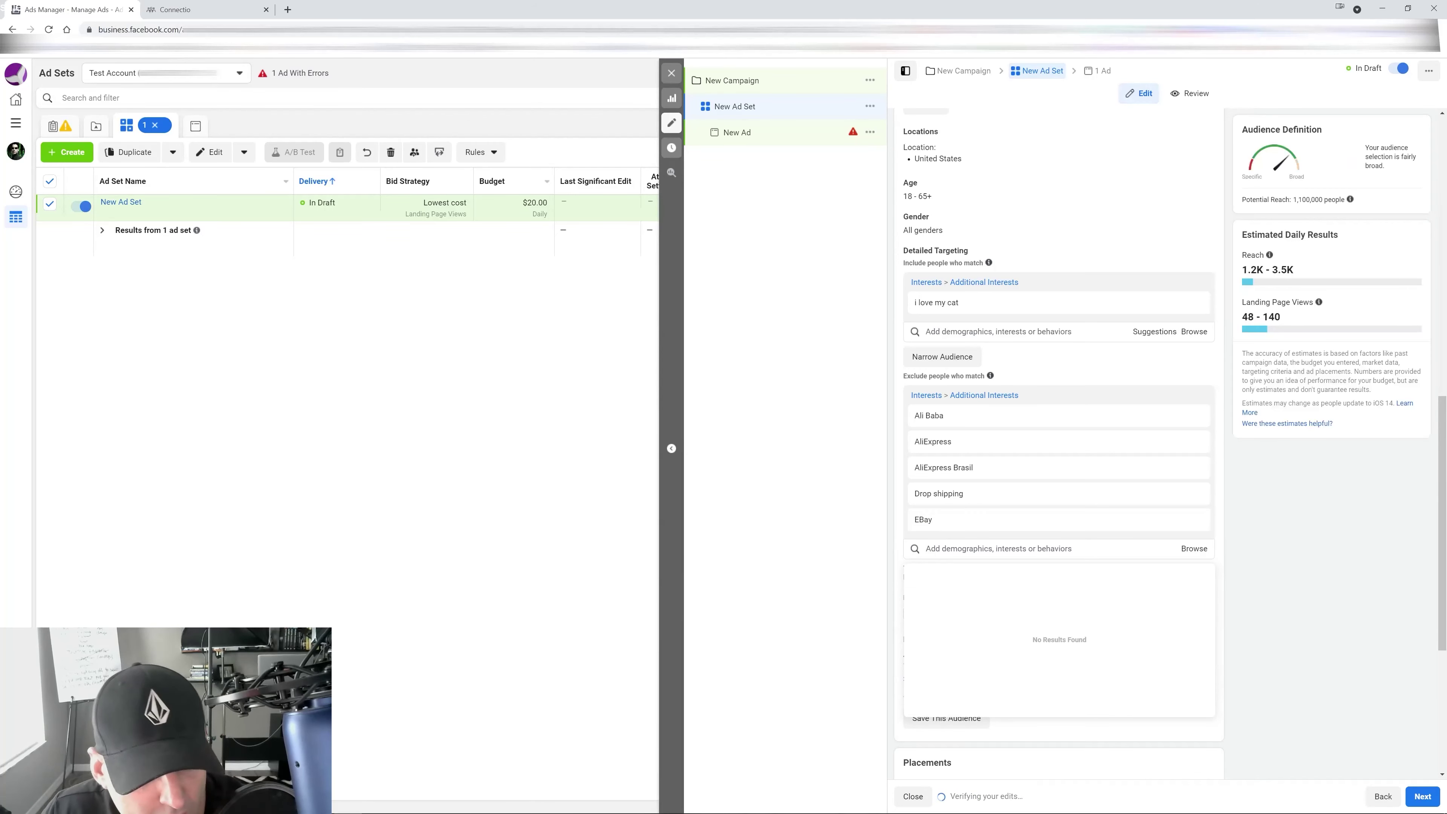
{"action": "left_click", "coordinate": [744, 621]}
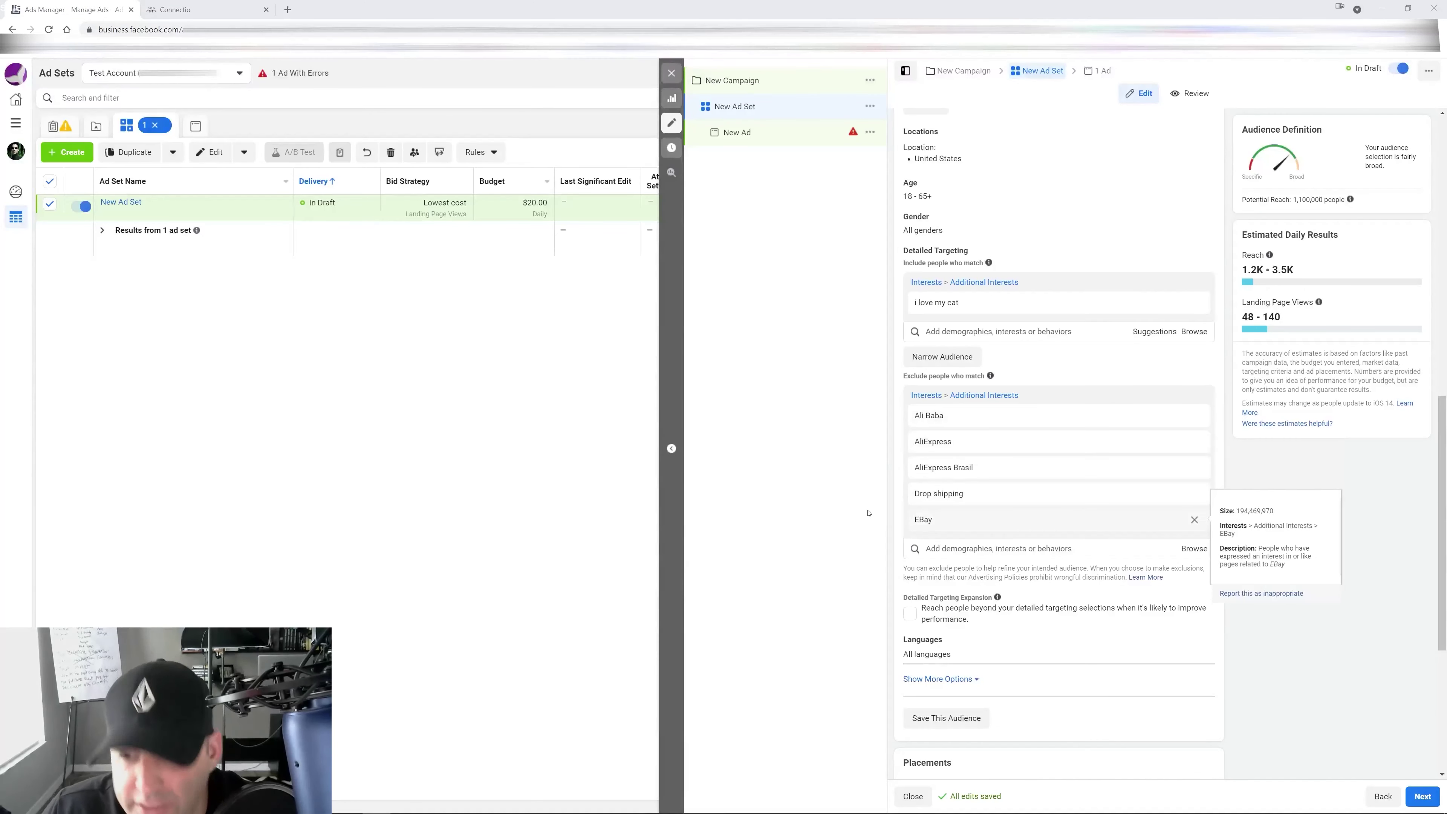
Step: Switch to Connectio and search its audience interests for "drop shipping"
{"action": "left_click", "coordinate": [228, 8]}
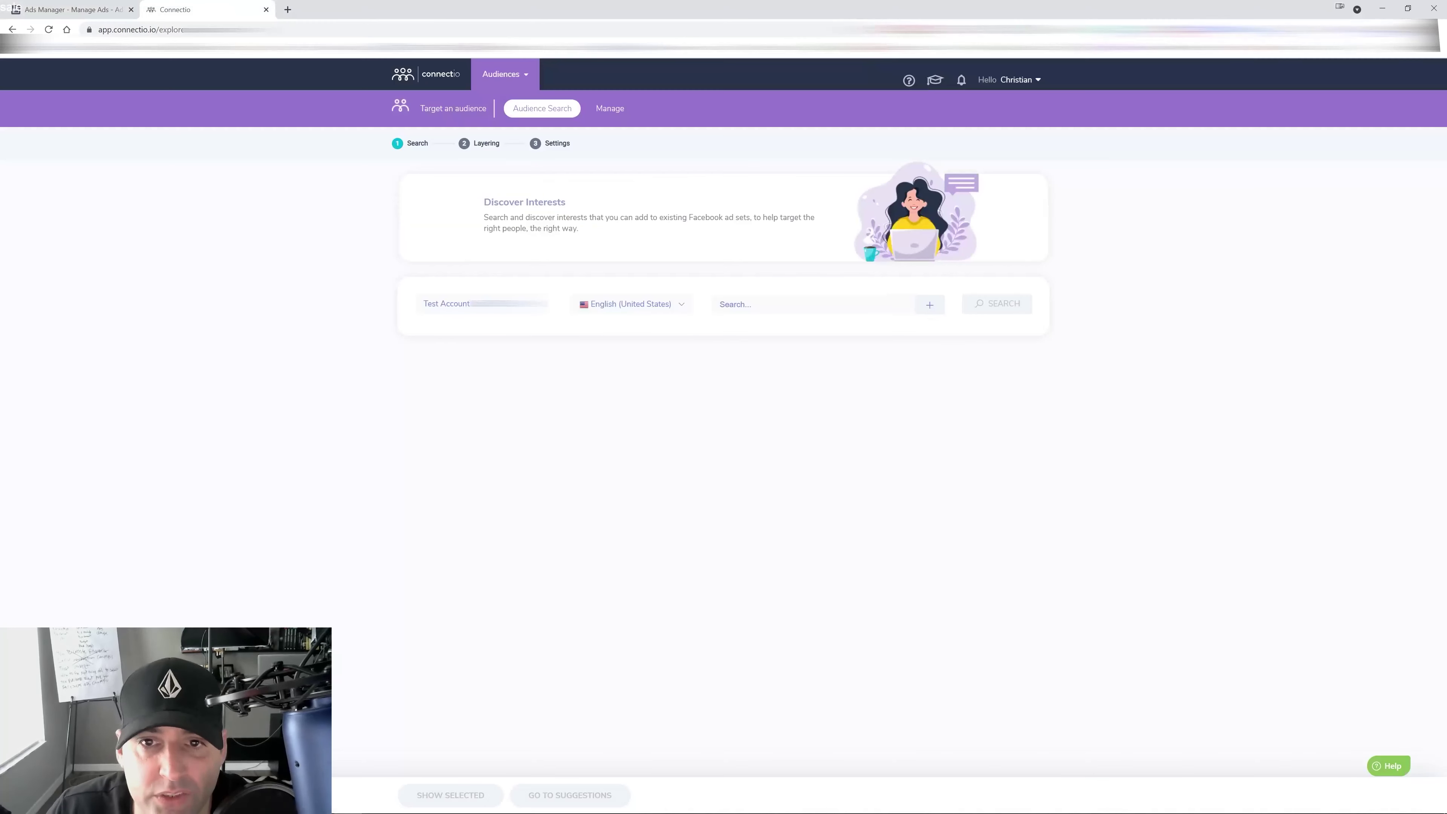
{"action": "left_click", "coordinate": [744, 304]}
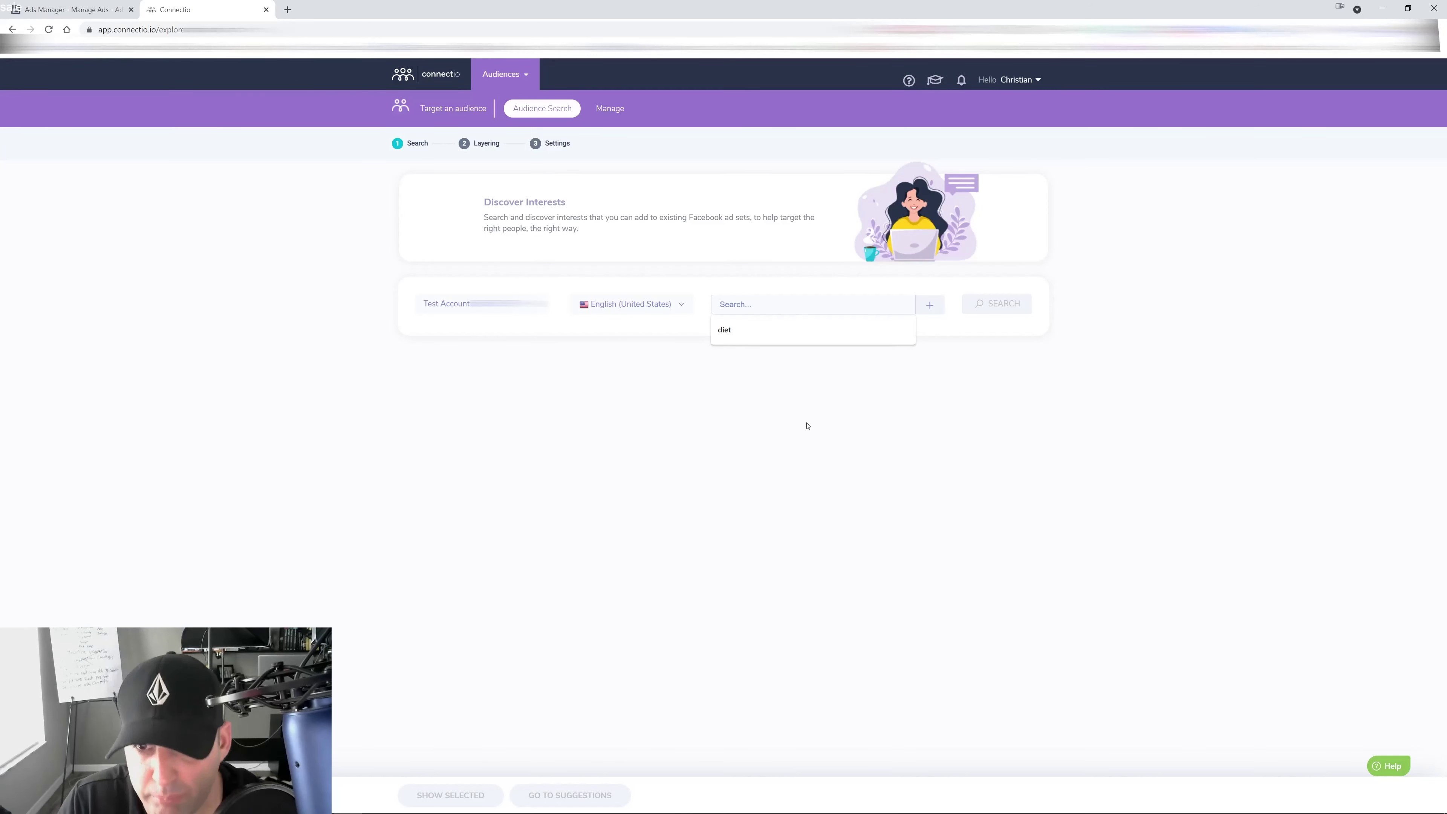
{"action": "type", "text": "drop shipping"}
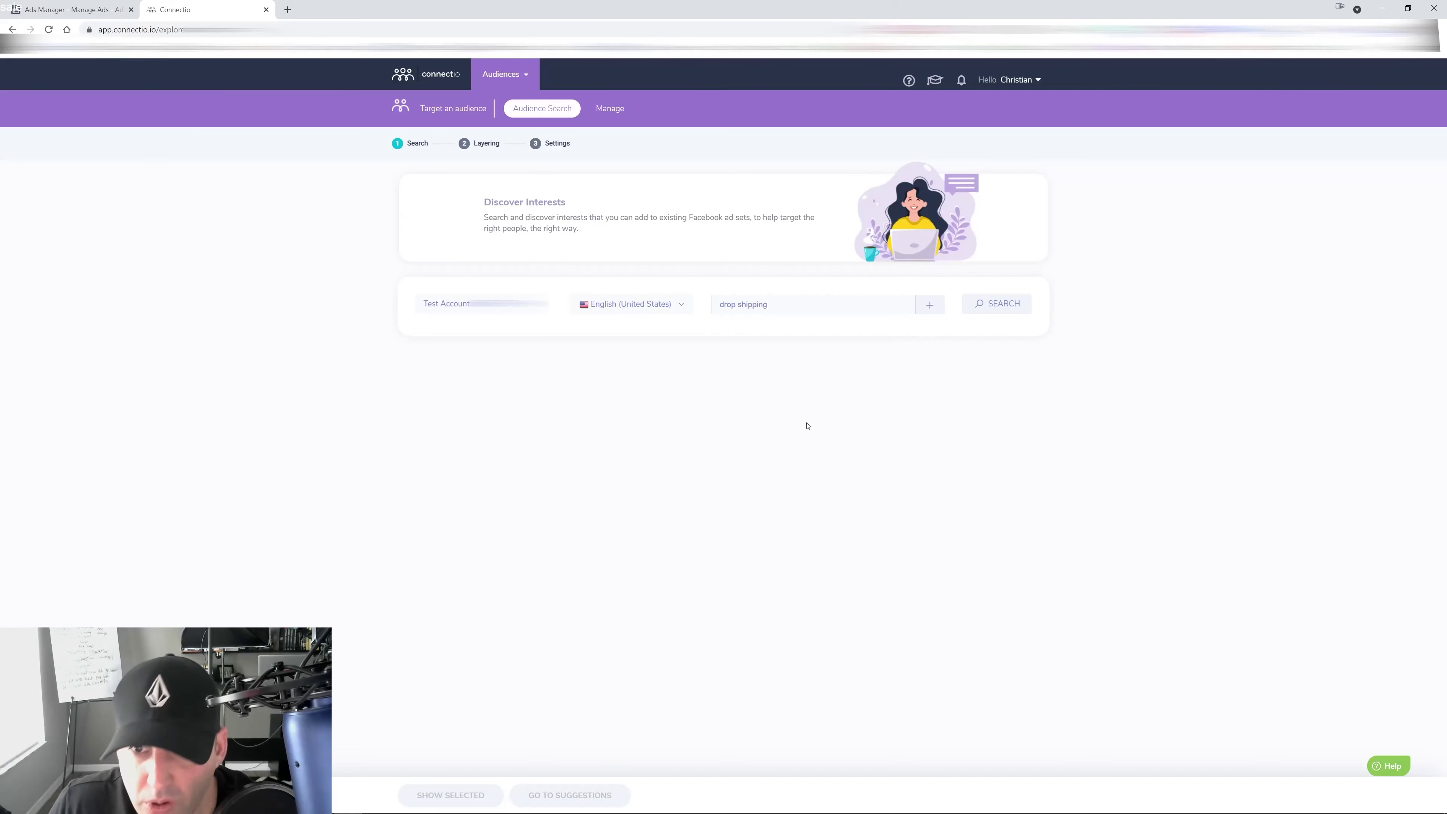
{"action": "key", "text": "Return"}
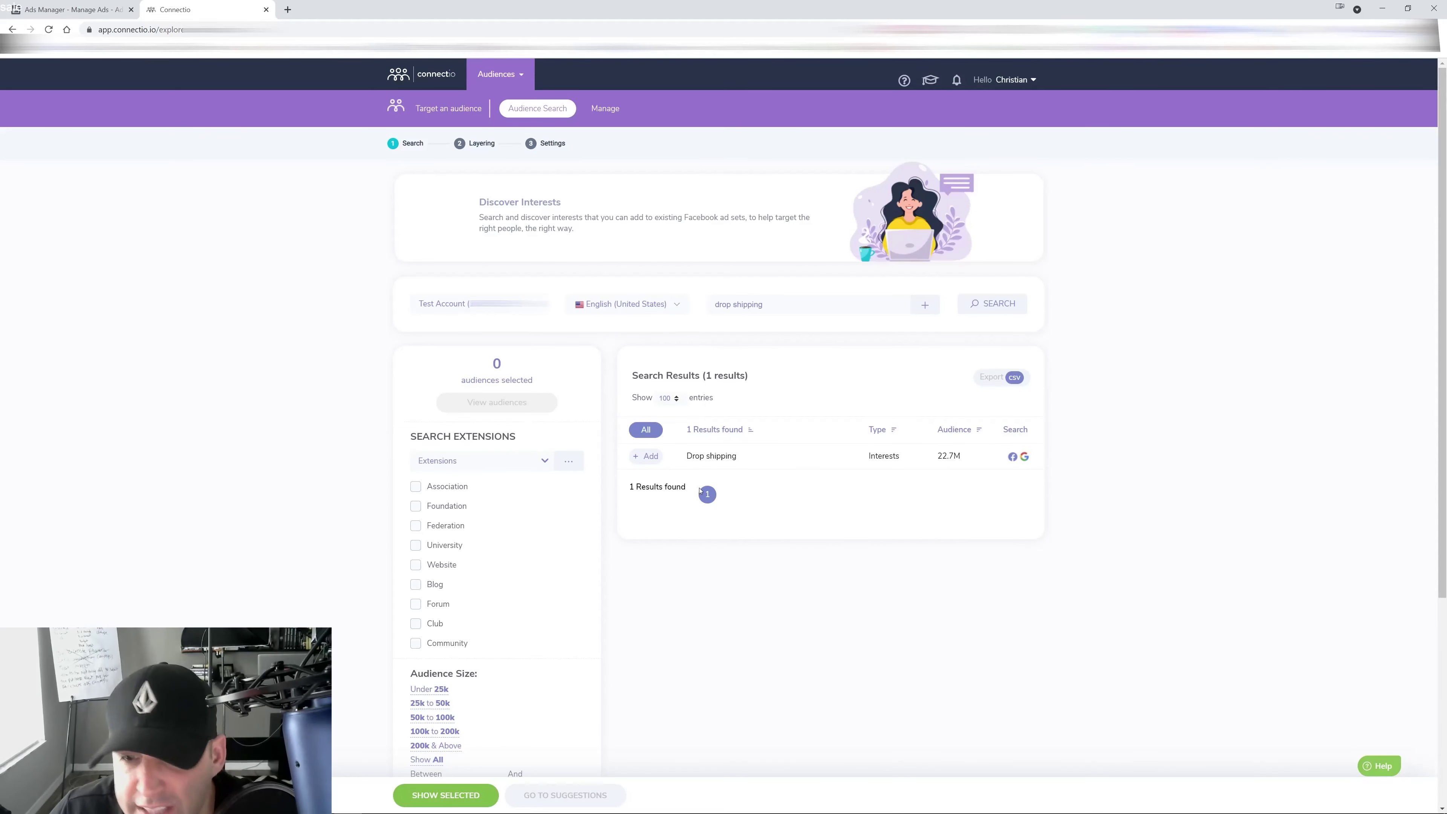
Step: Add the Drop shipping interest to the audience list and show suggestions based on it
{"action": "left_click", "coordinate": [652, 456]}
{"action": "left_click", "coordinate": [535, 409]}
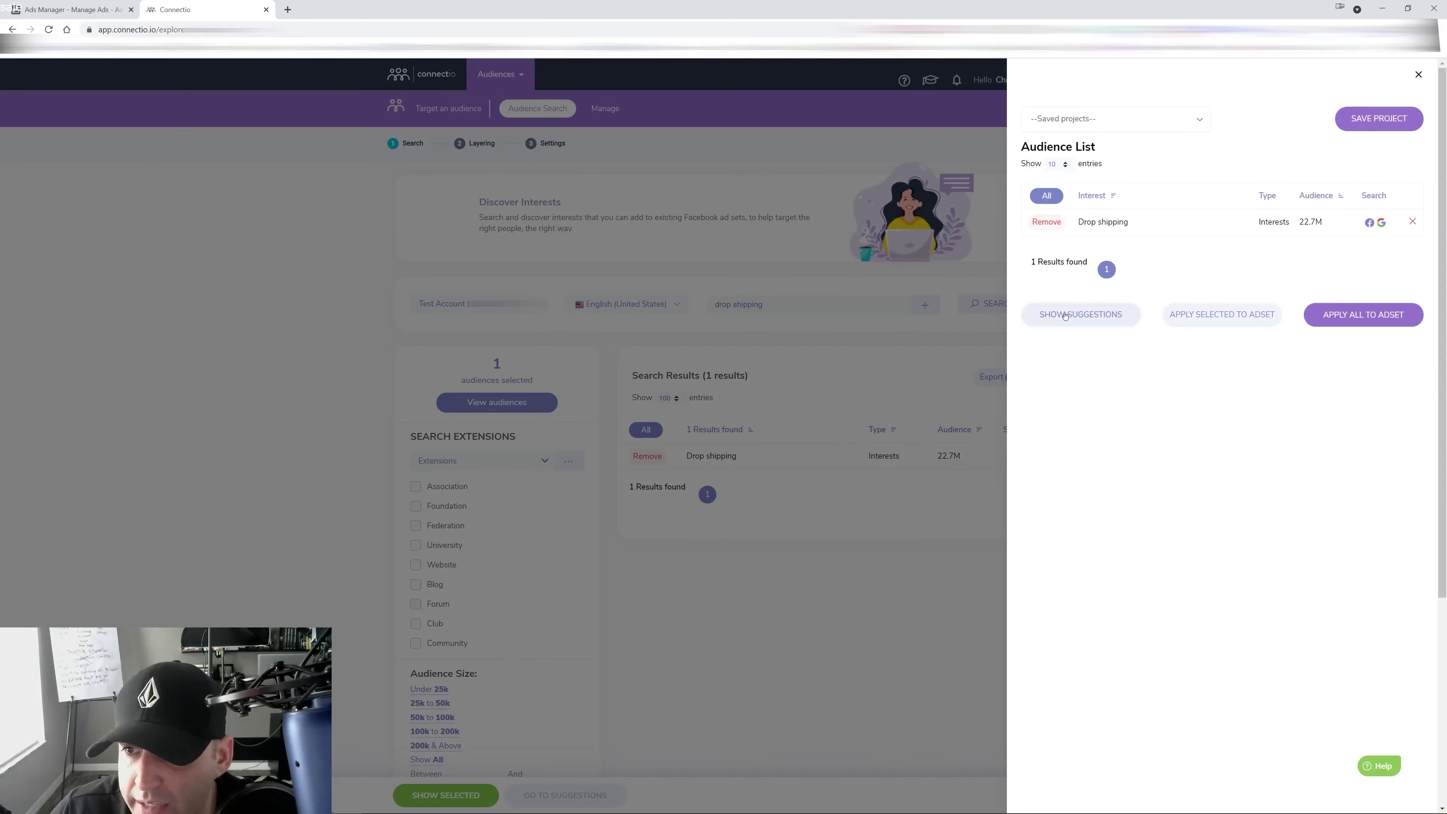
{"action": "left_click", "coordinate": [1080, 314]}
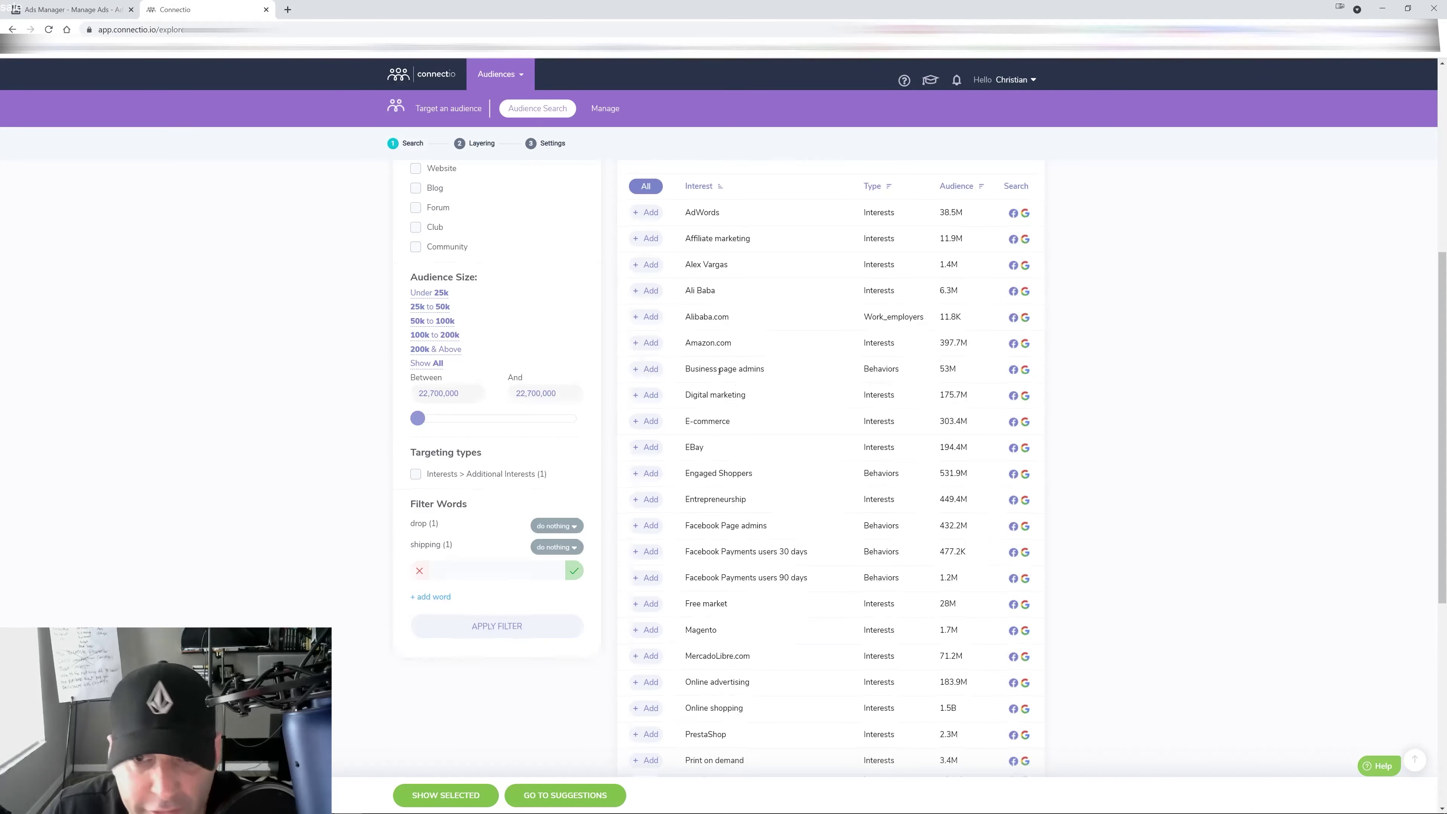
Step: Add the suggested audiences AdWords, Affiliate marketing, Alex Vargas, Ali Baba, Alibaba.com and Amazon.com to the selection
{"action": "scroll", "coordinate": [725, 367], "scroll_direction": "down", "scroll_amount": 2}
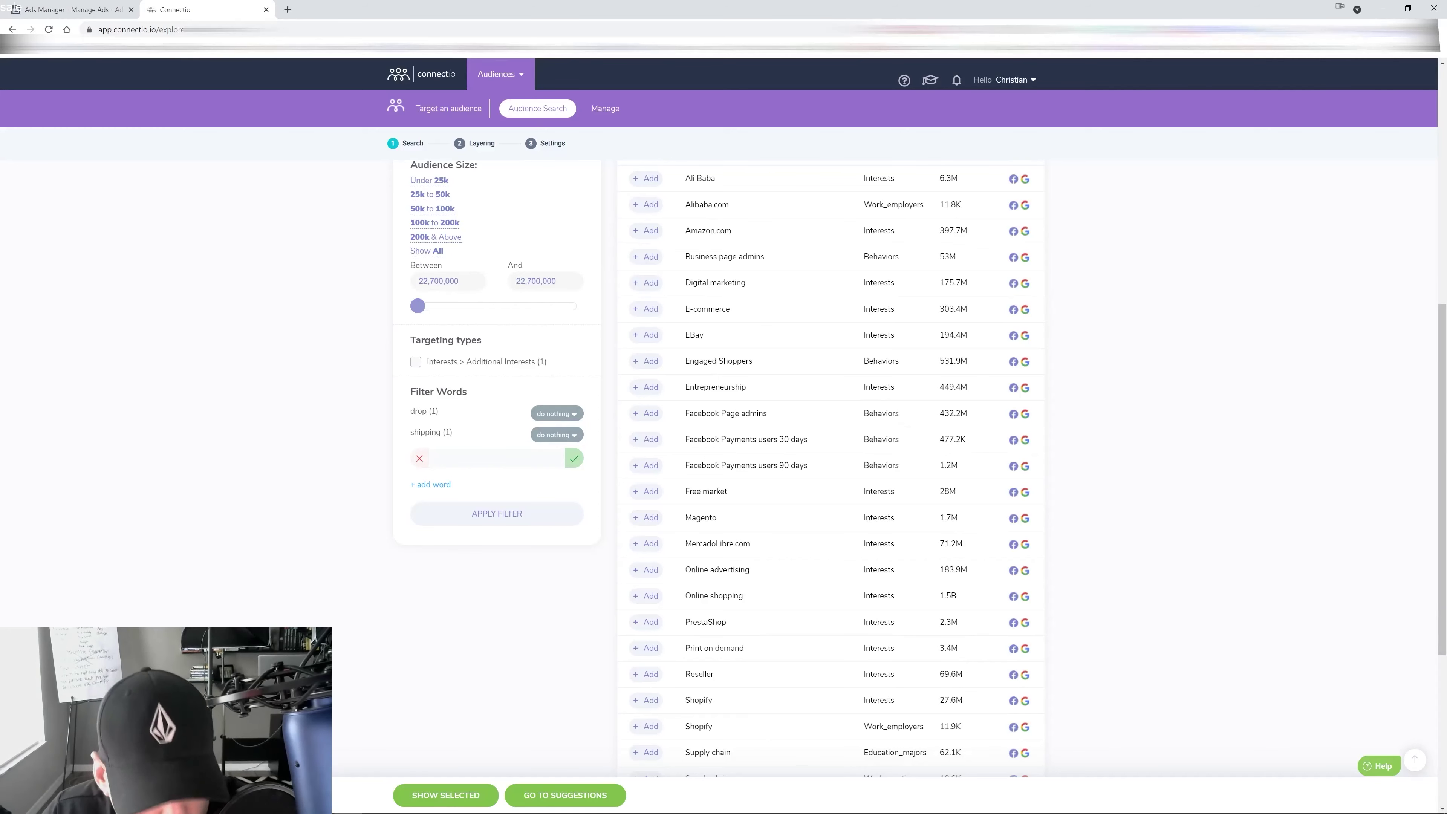
{"action": "scroll", "coordinate": [735, 243], "scroll_direction": "up", "scroll_amount": 2}
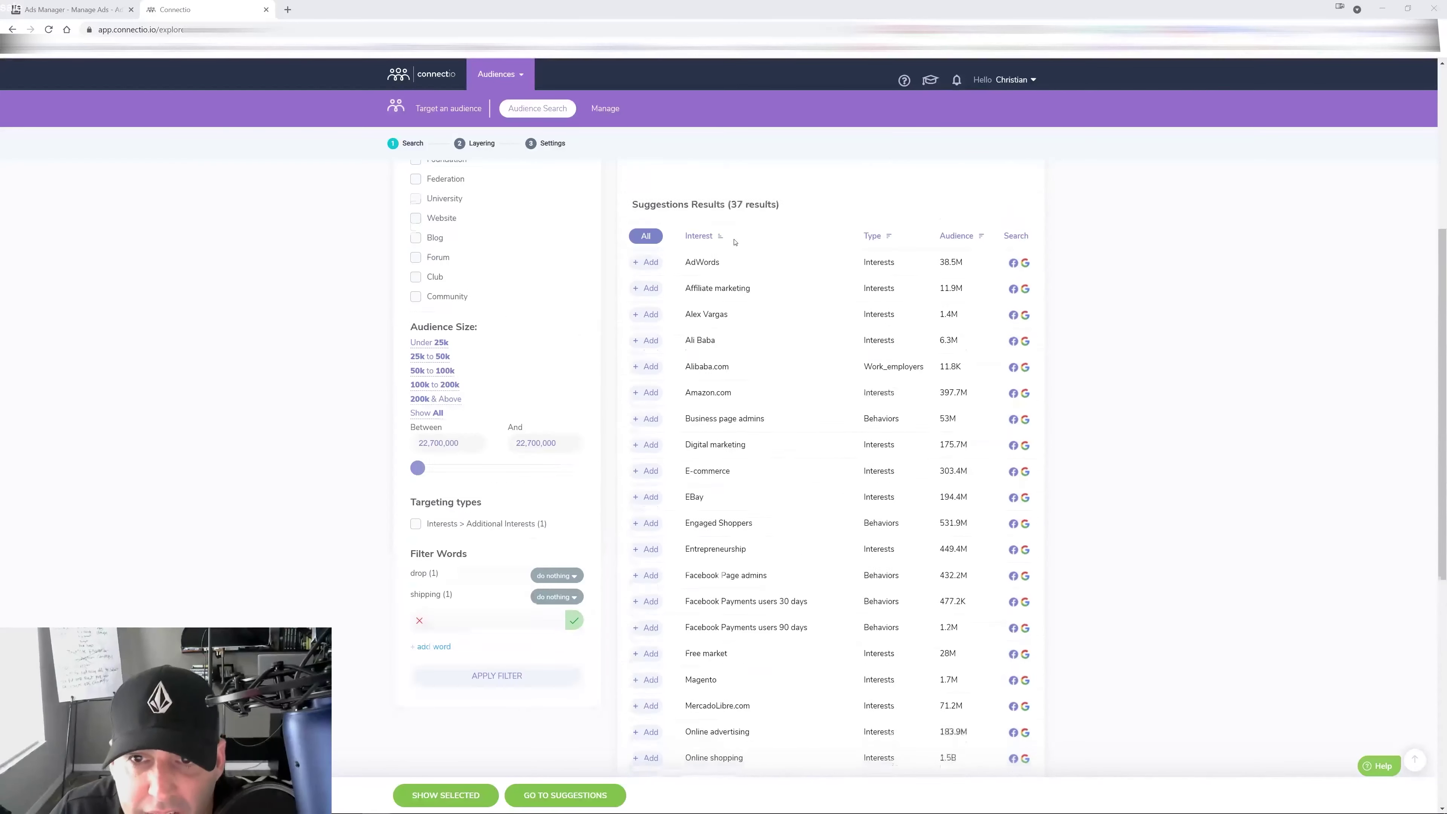
{"action": "scroll", "coordinate": [734, 243], "scroll_direction": "down", "scroll_amount": 1}
{"action": "left_click", "coordinate": [647, 291]}
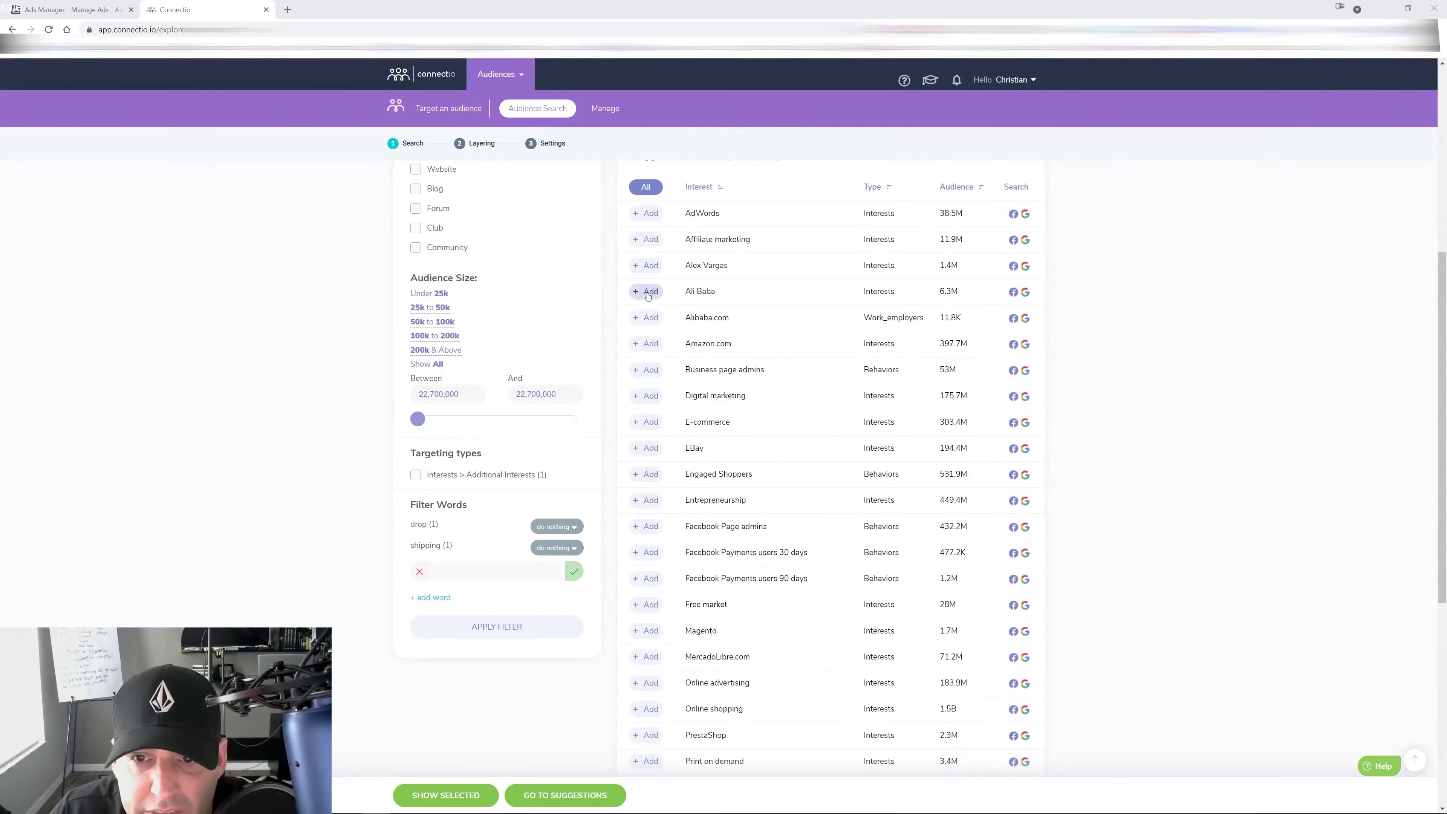
{"action": "left_click", "coordinate": [645, 214]}
{"action": "left_click", "coordinate": [647, 239]}
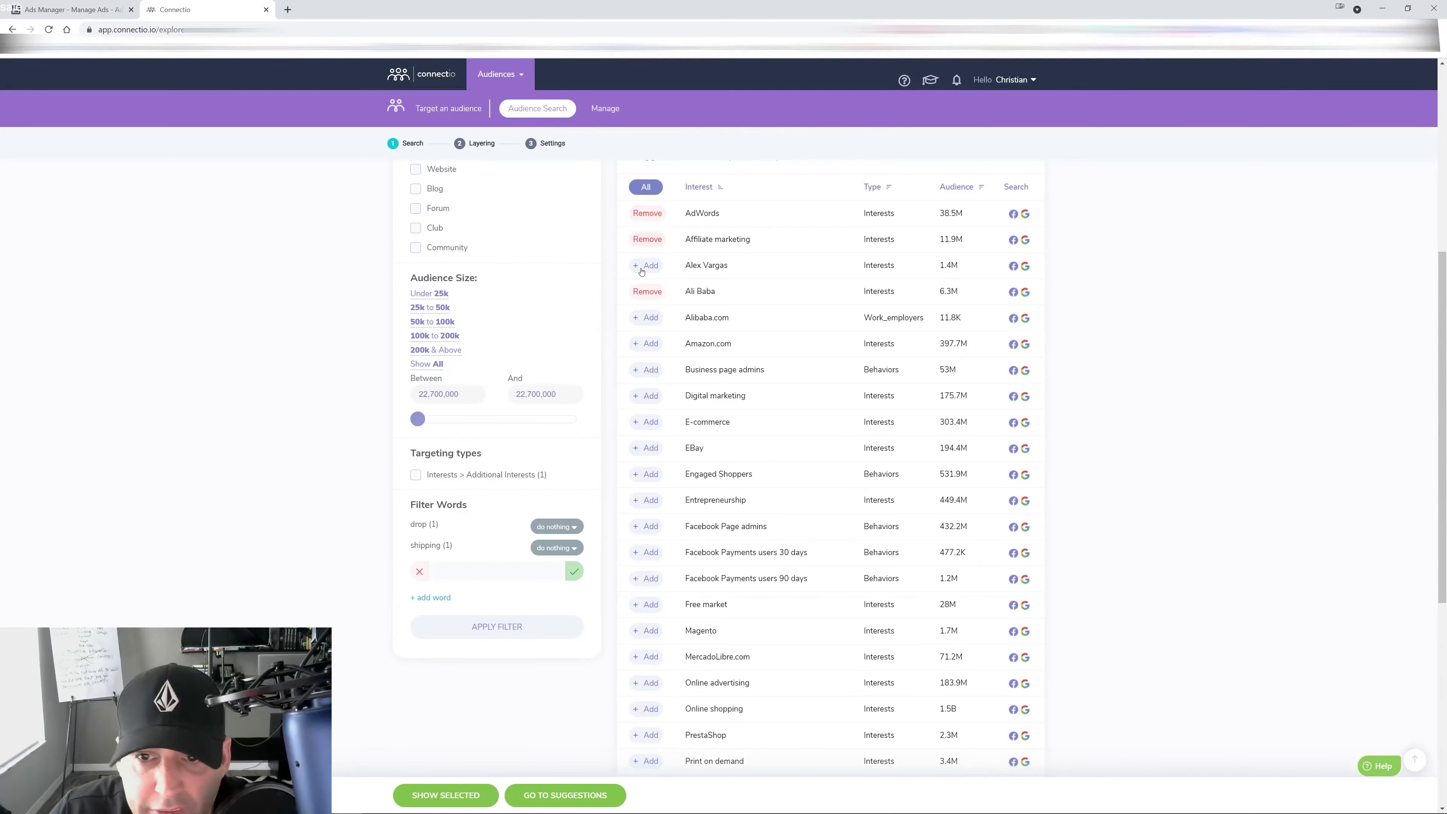
{"action": "left_click", "coordinate": [646, 265]}
{"action": "left_click", "coordinate": [647, 317]}
{"action": "left_click", "coordinate": [647, 344]}
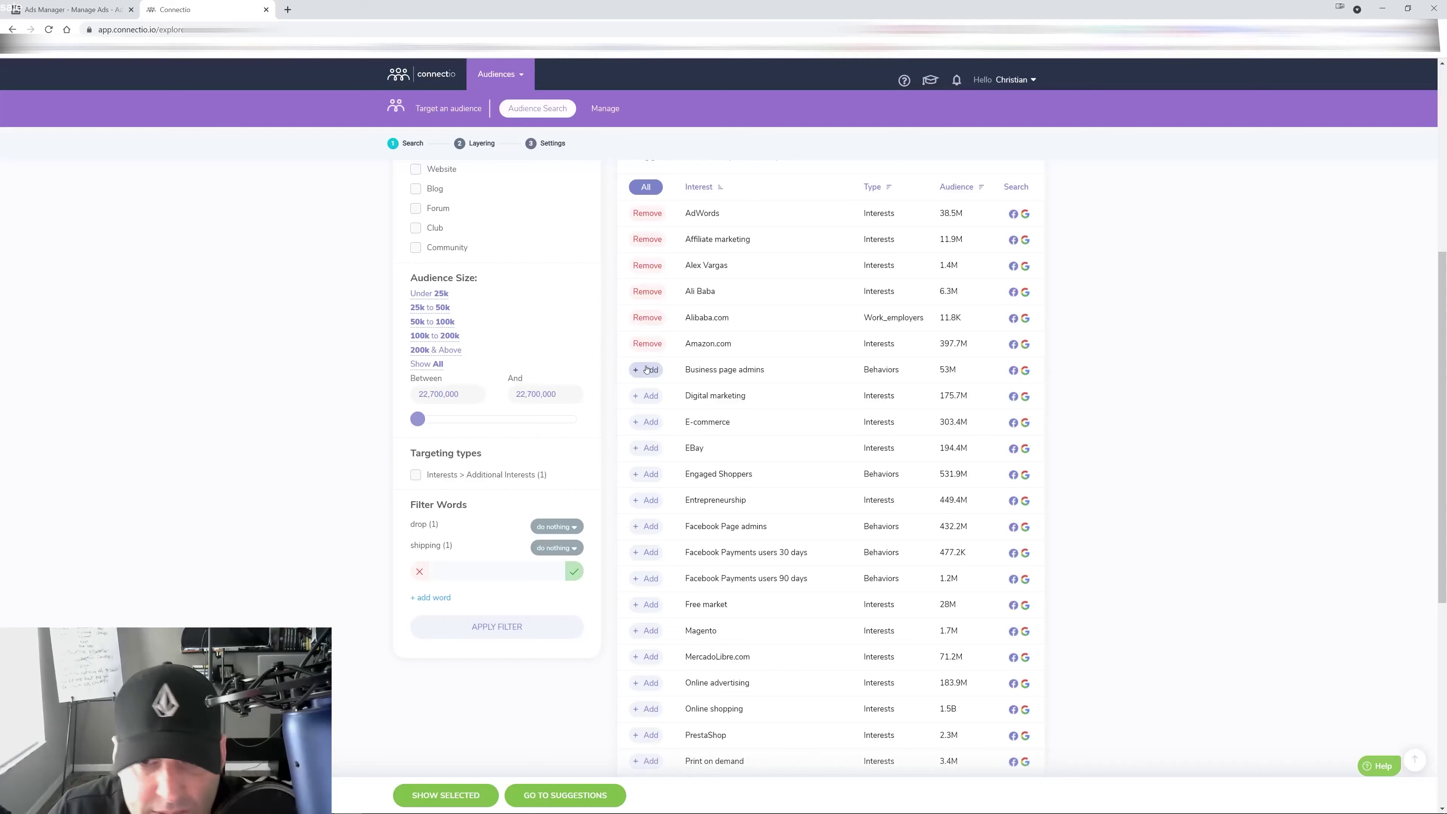
Step: Add the suggestions Business page admins, Digital marketing, E-commerce and EBay to the selected audiences
{"action": "left_click", "coordinate": [644, 371]}
{"action": "left_click", "coordinate": [649, 396]}
{"action": "left_click", "coordinate": [649, 422]}
{"action": "left_click", "coordinate": [649, 448]}
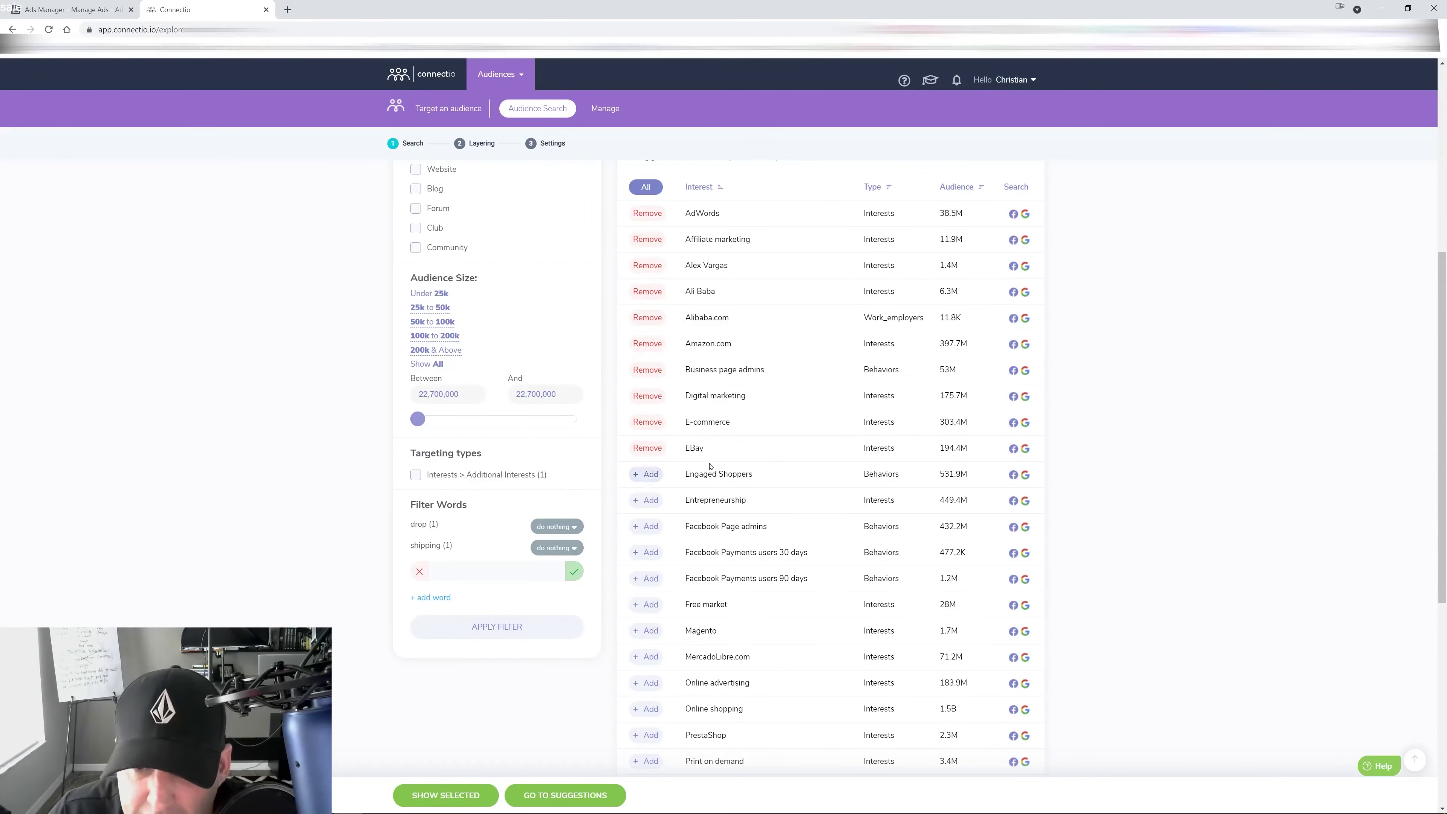
{"action": "scroll", "coordinate": [710, 356], "scroll_direction": "down", "scroll_amount": 3}
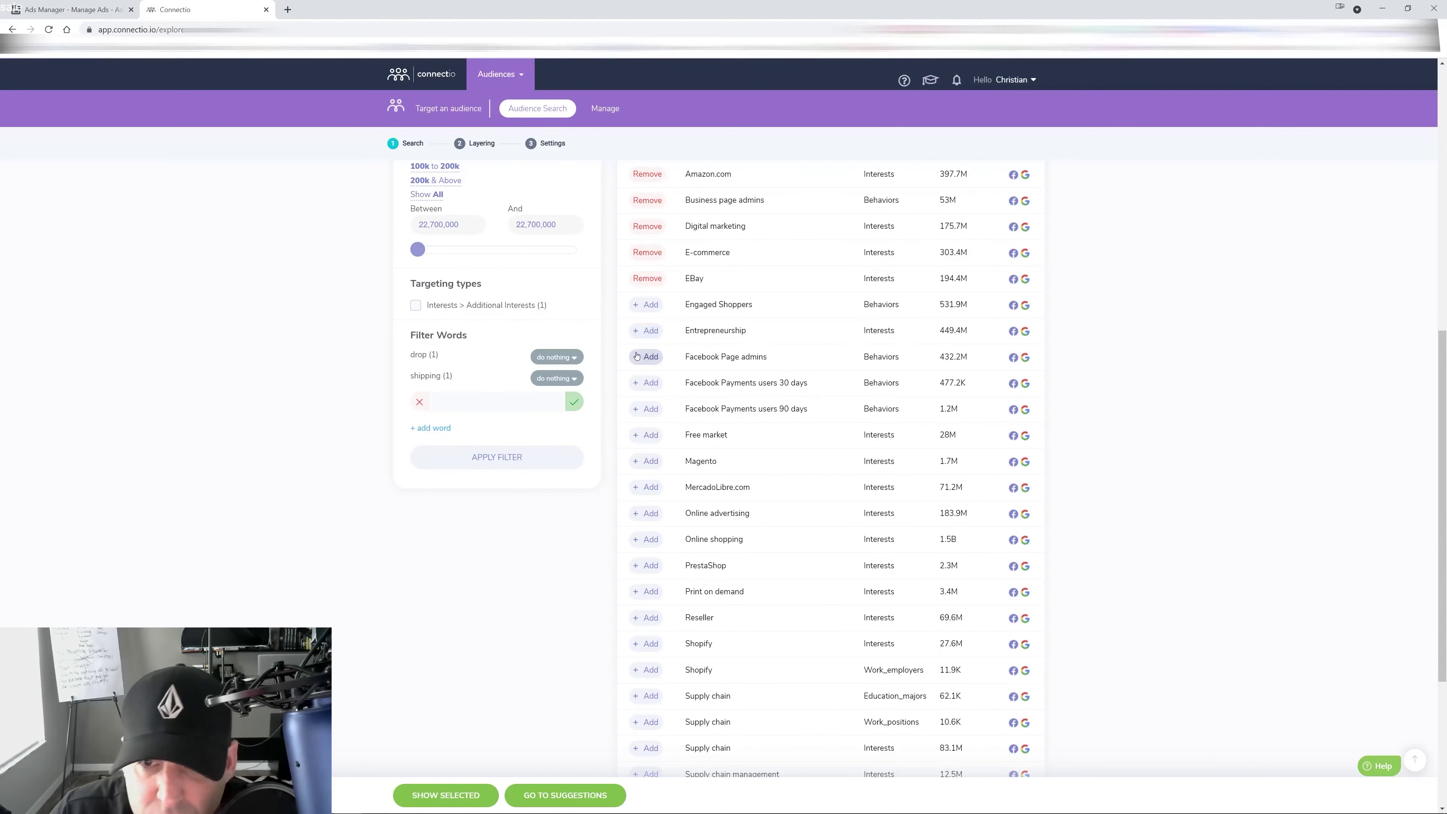
{"action": "left_click", "coordinate": [648, 357]}
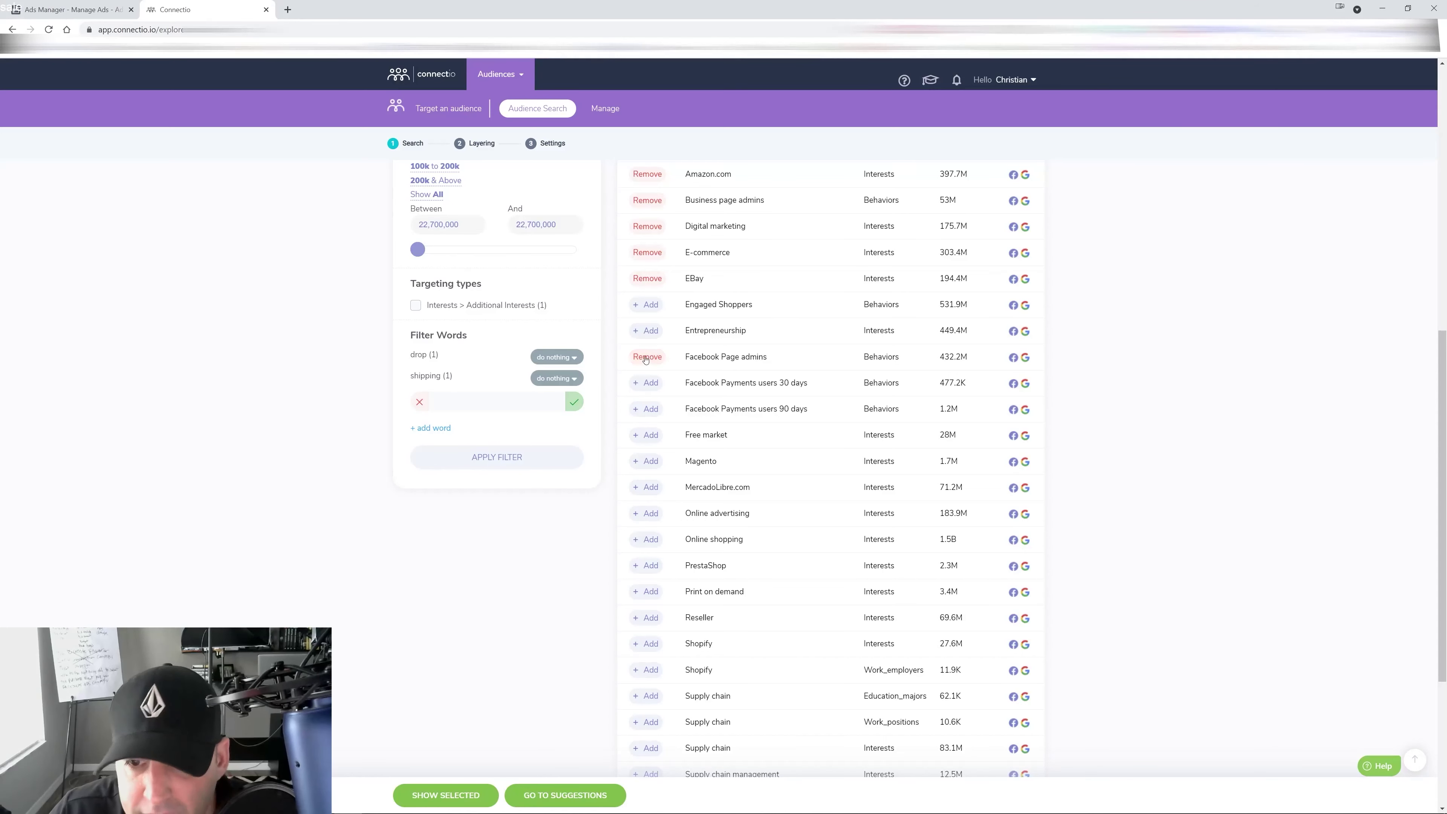
{"action": "left_click", "coordinate": [648, 357]}
{"action": "scroll", "coordinate": [833, 422], "scroll_direction": "down", "scroll_amount": 2}
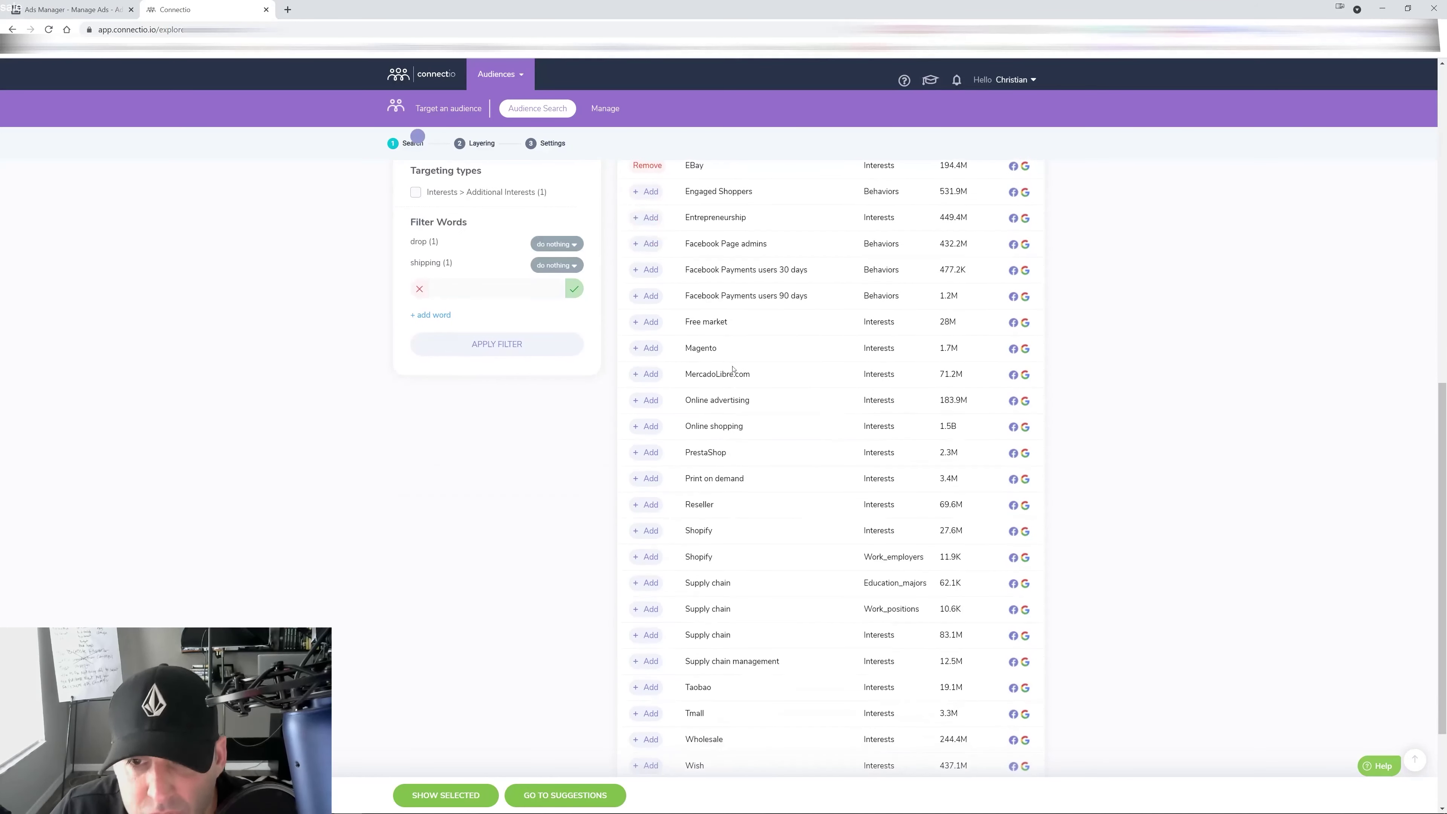
Step: Add the suggestions MercadoLibre.com and Wholesale to the selected audiences
{"action": "left_click", "coordinate": [647, 373]}
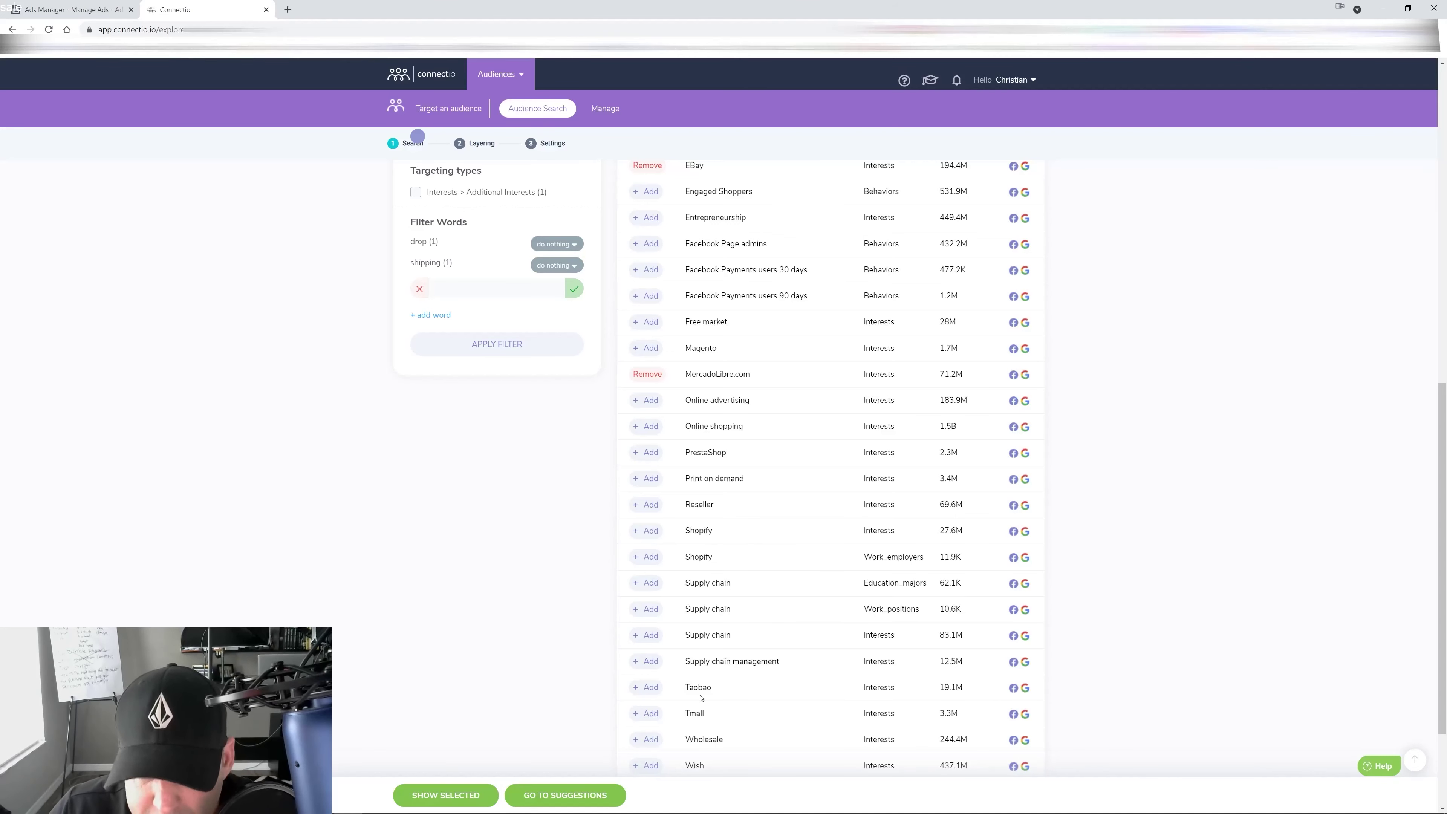
{"action": "left_click", "coordinate": [650, 739]}
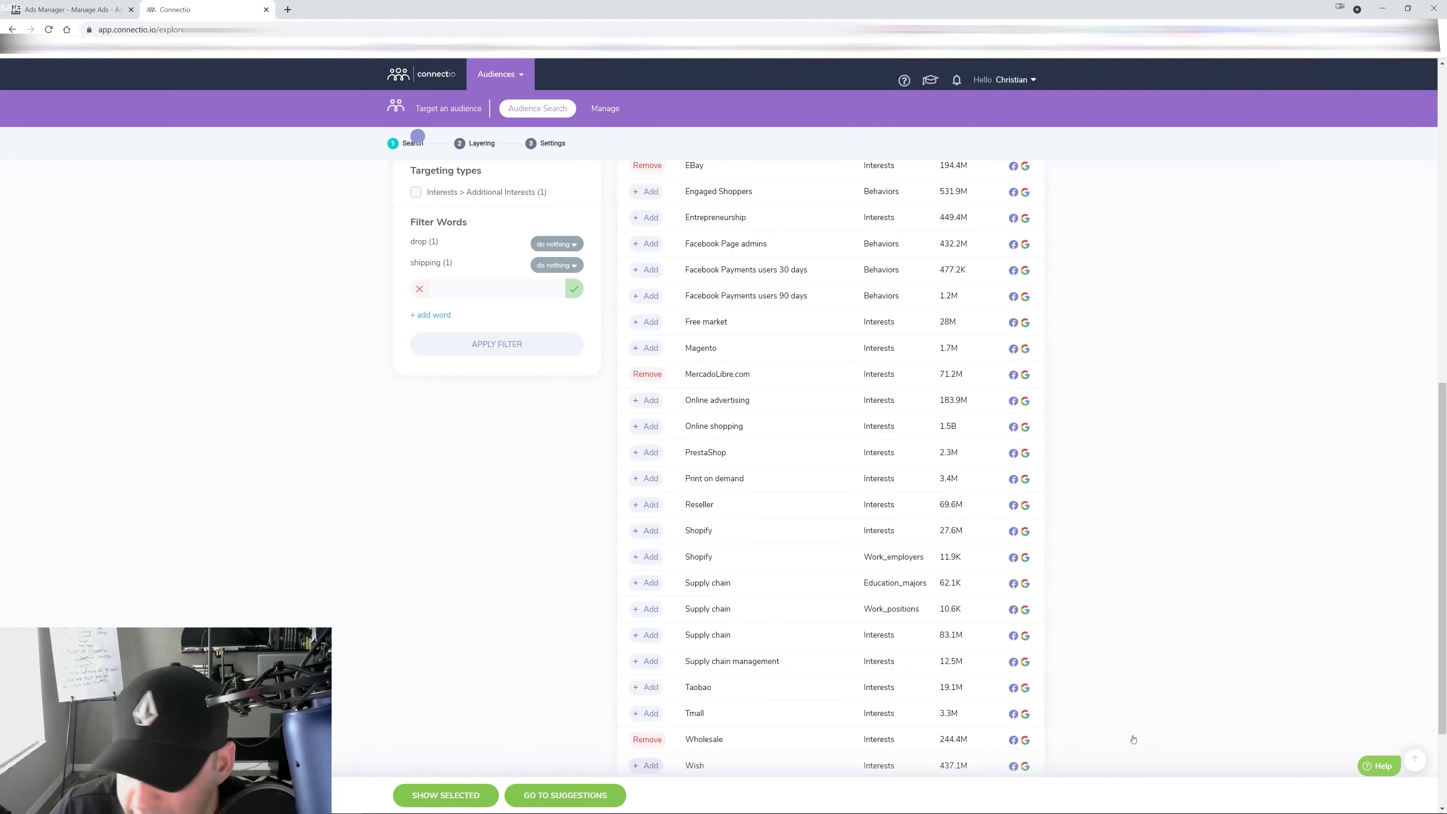
{"action": "scroll", "coordinate": [797, 458], "scroll_direction": "up", "scroll_amount": 15}
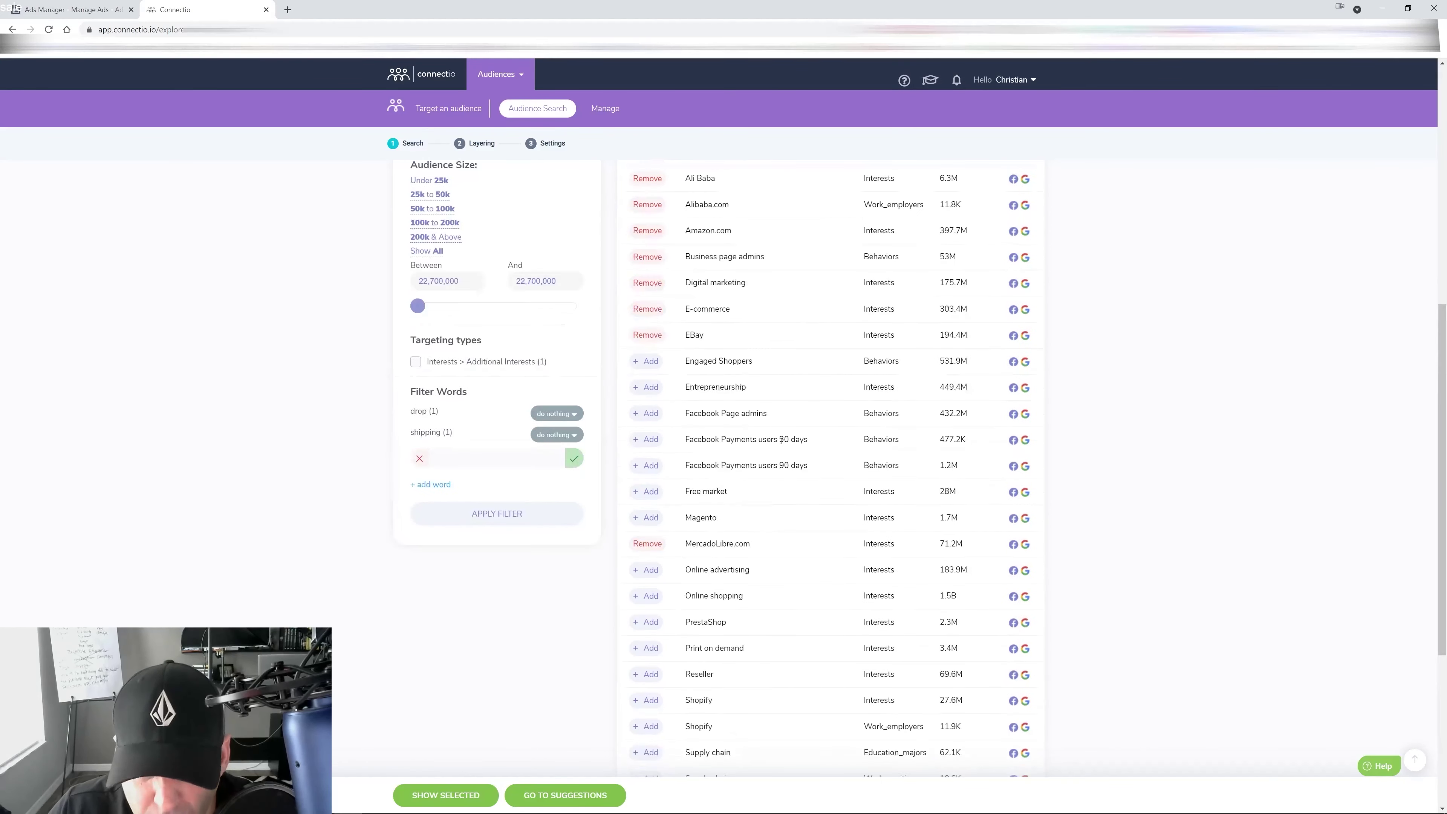
Step: Apply all the selected dropshipping-related audiences to the ad set layering and copy the full Layer 1 interest list
{"action": "left_click", "coordinate": [446, 795]}
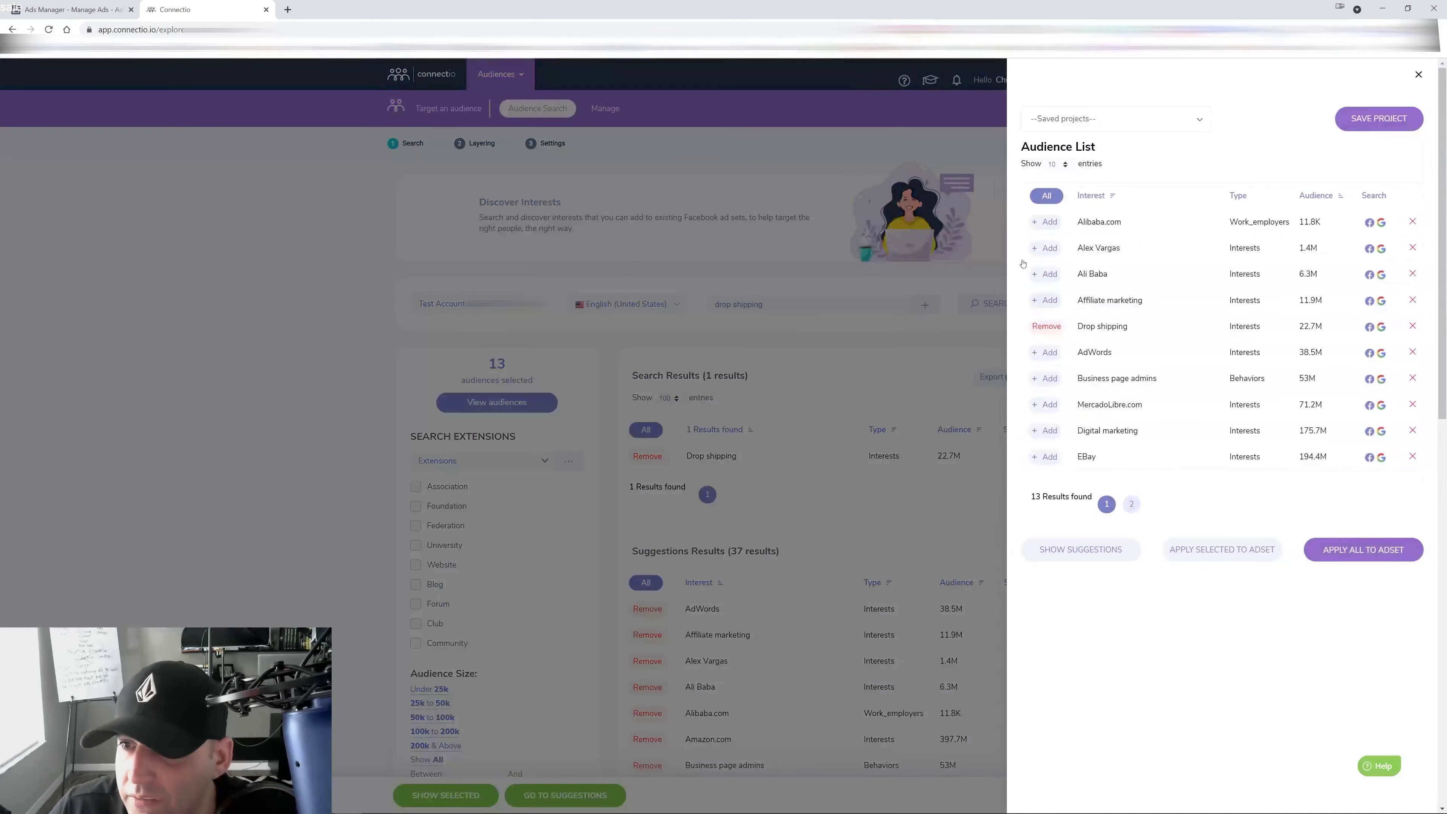
{"action": "left_click", "coordinate": [1343, 549]}
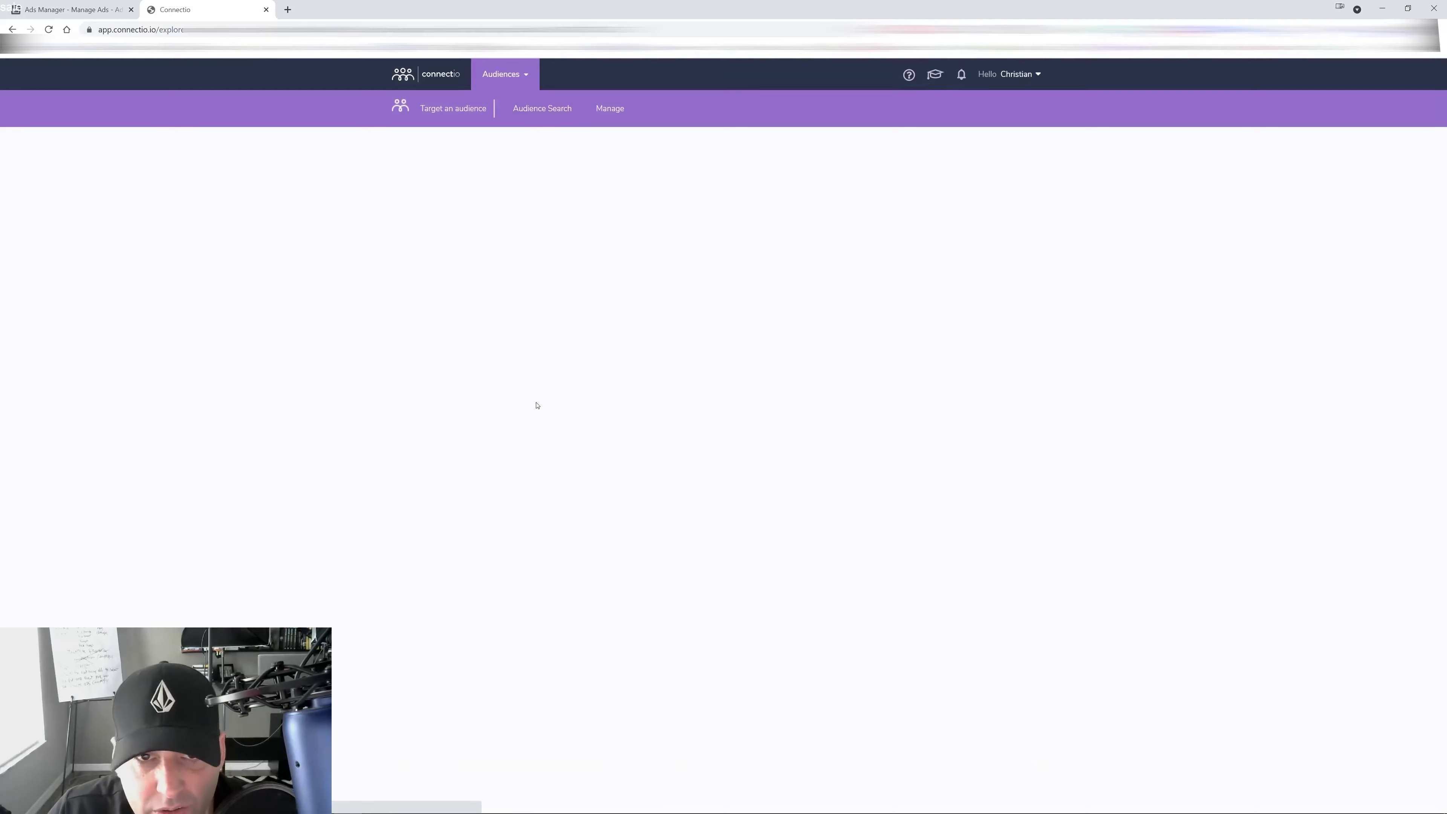
{"action": "left_click", "coordinate": [607, 364]}
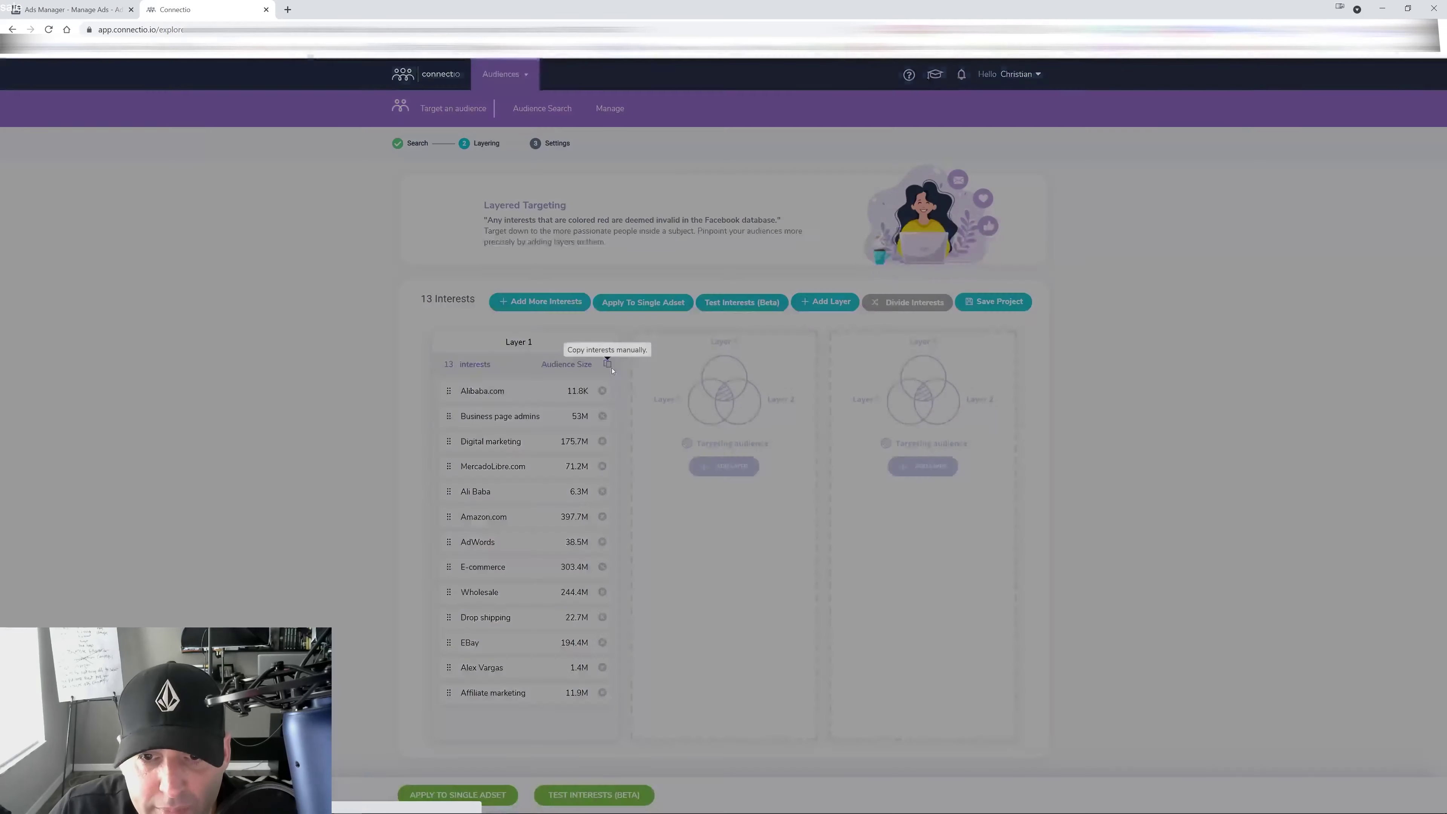
{"action": "key", "text": "ctrl+a"}
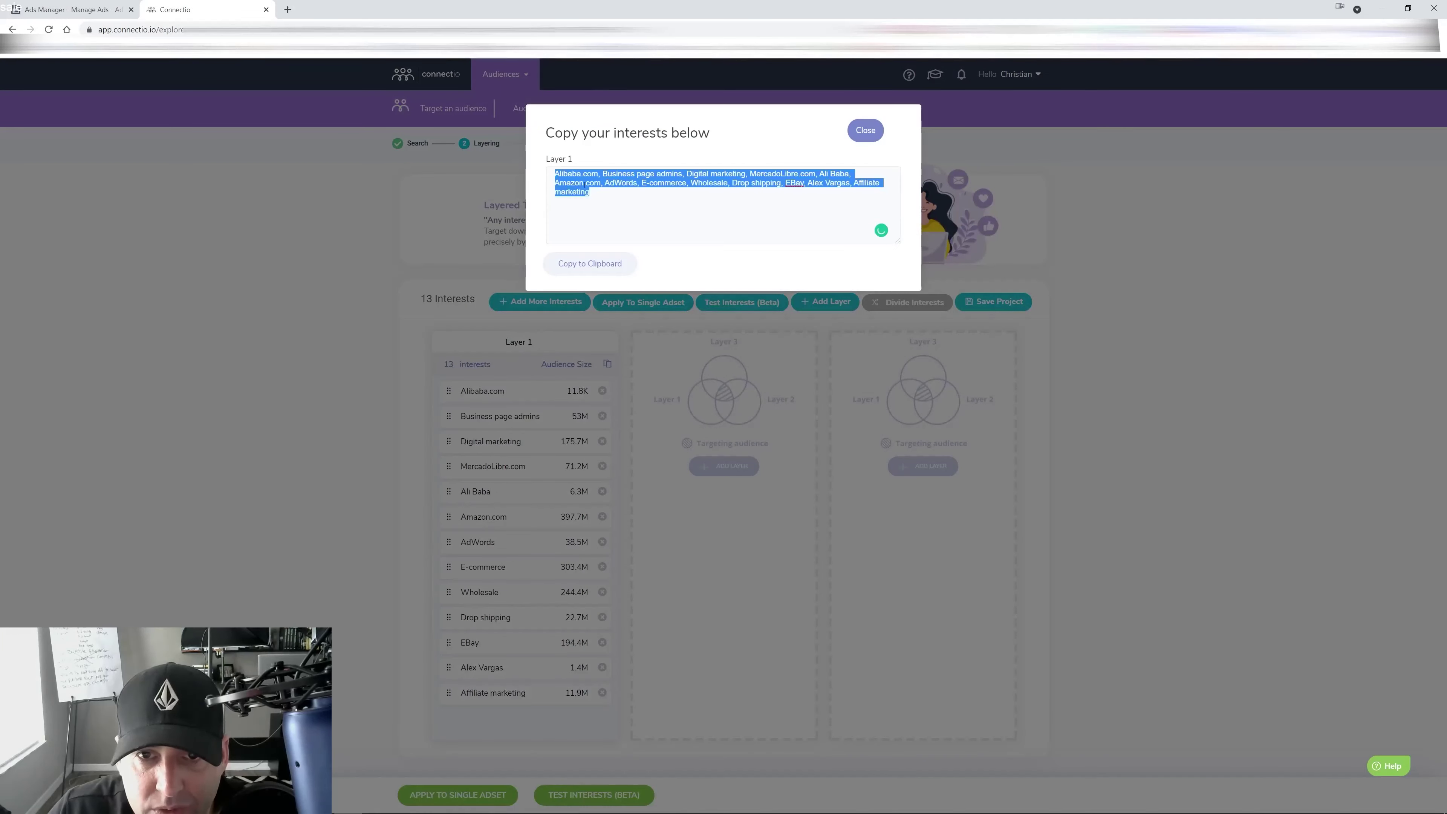
{"action": "right_click", "coordinate": [581, 182]}
{"action": "left_click", "coordinate": [601, 237]}
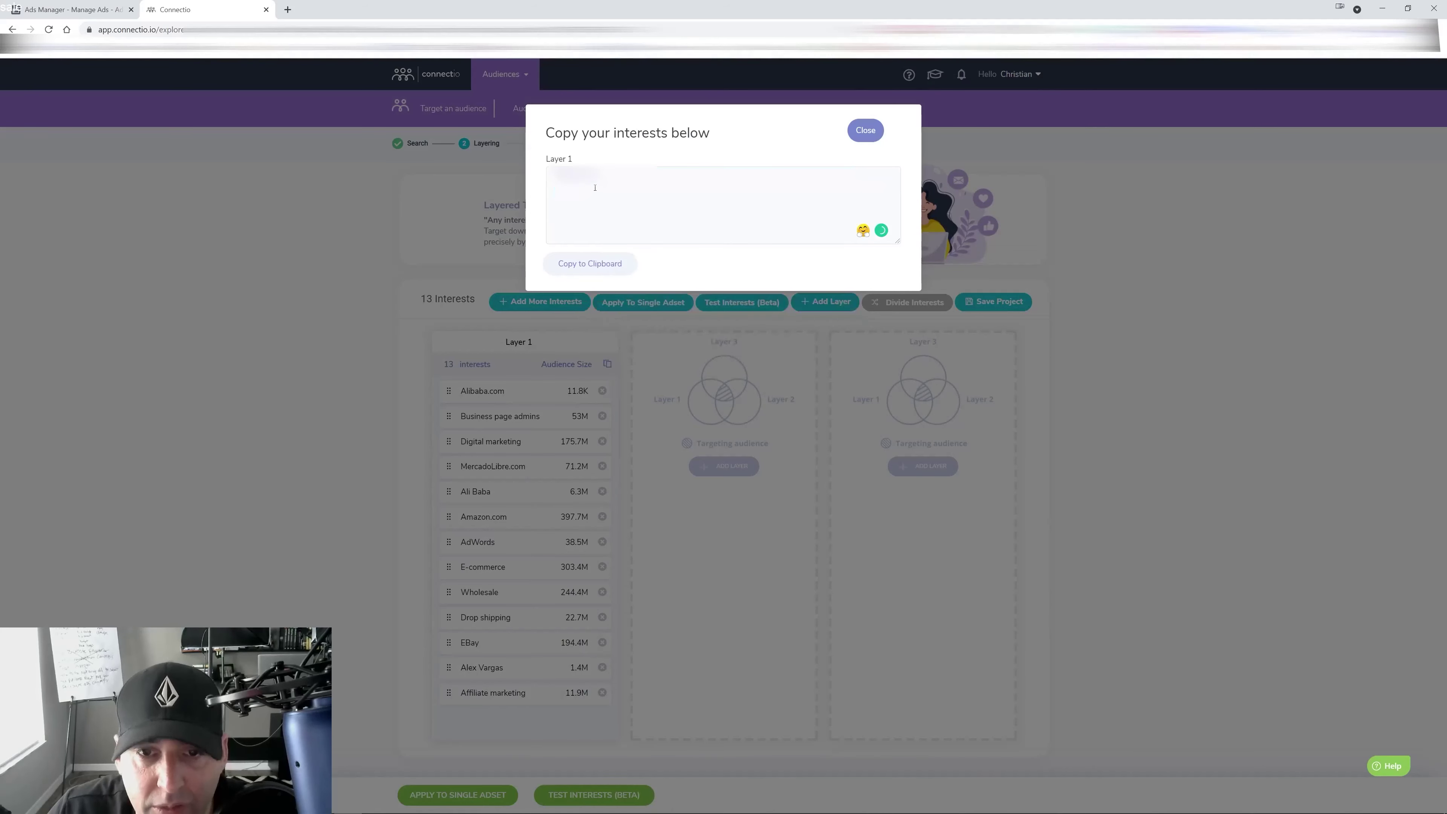
{"action": "key", "text": "ctrl+a"}
{"action": "right_click", "coordinate": [573, 184]}
{"action": "left_click", "coordinate": [592, 224]}
Step: Switch to Ads Manager and paste the copied interests into the ad set's detailed targeting exclusions
{"action": "left_click", "coordinate": [74, 10]}
{"action": "mouse_move", "coordinate": [980, 311]}
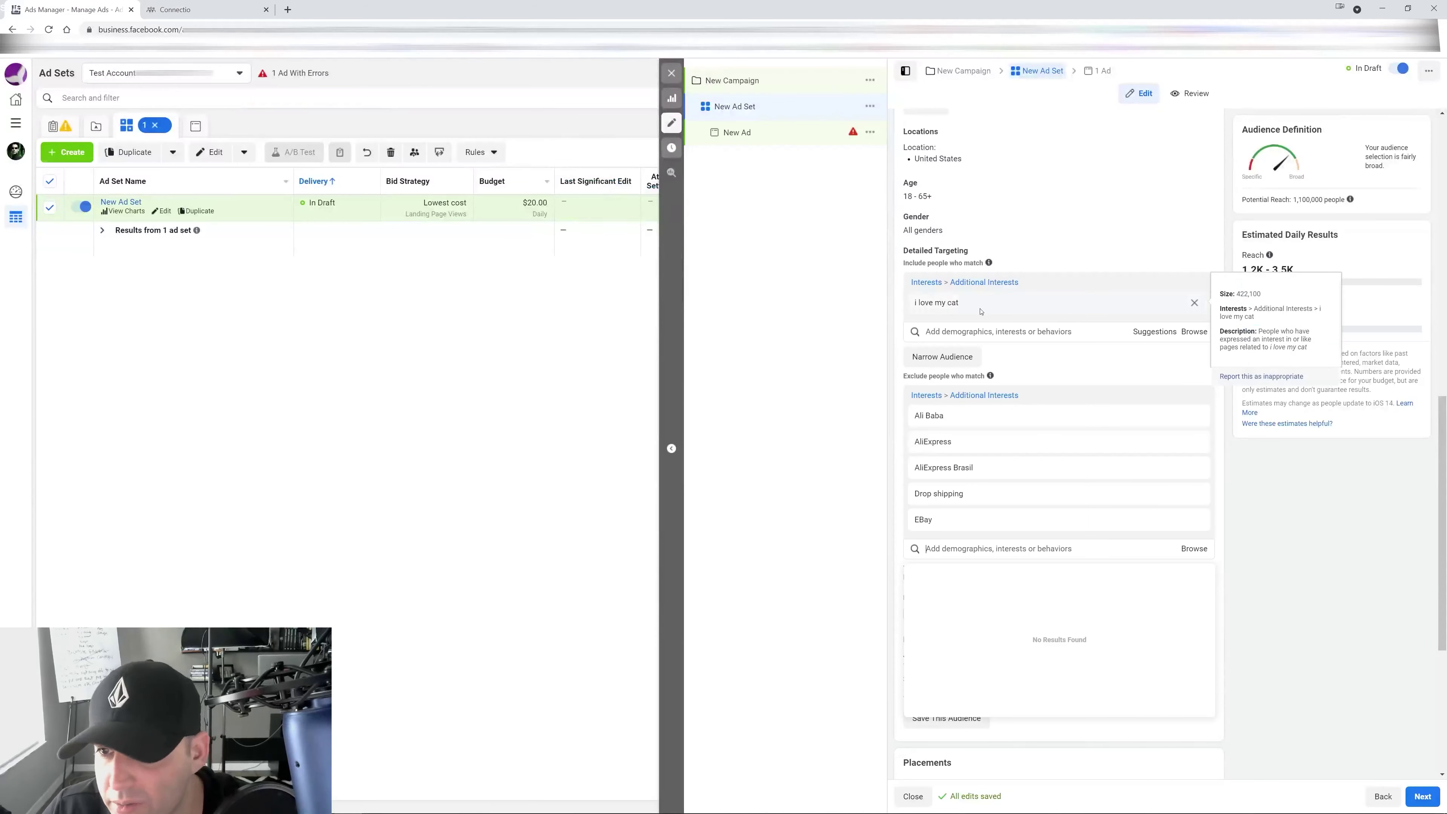
{"action": "left_click", "coordinate": [968, 549]}
{"action": "key", "text": "ctrl+v"}
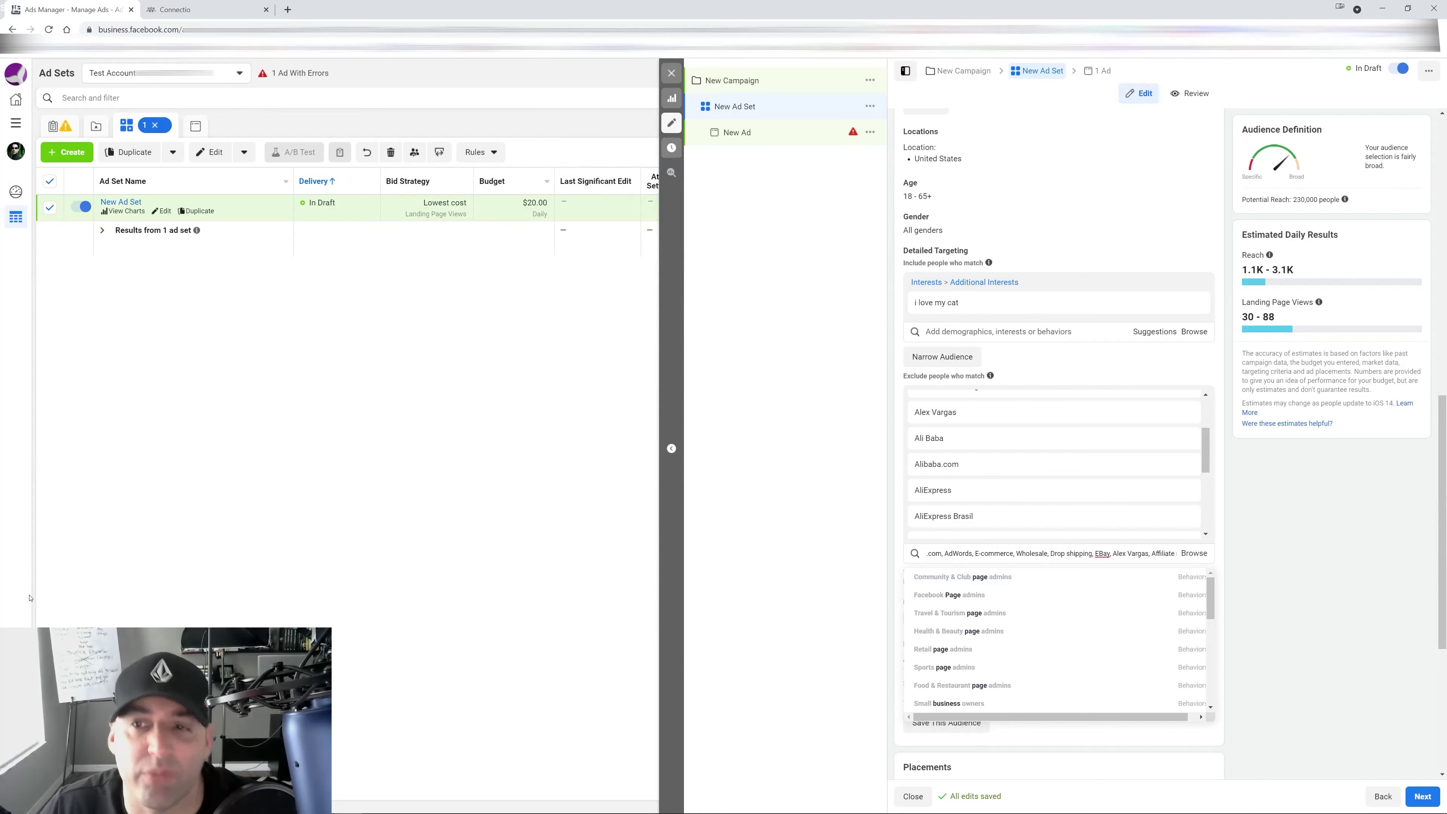
{"action": "left_click", "coordinate": [1267, 511]}
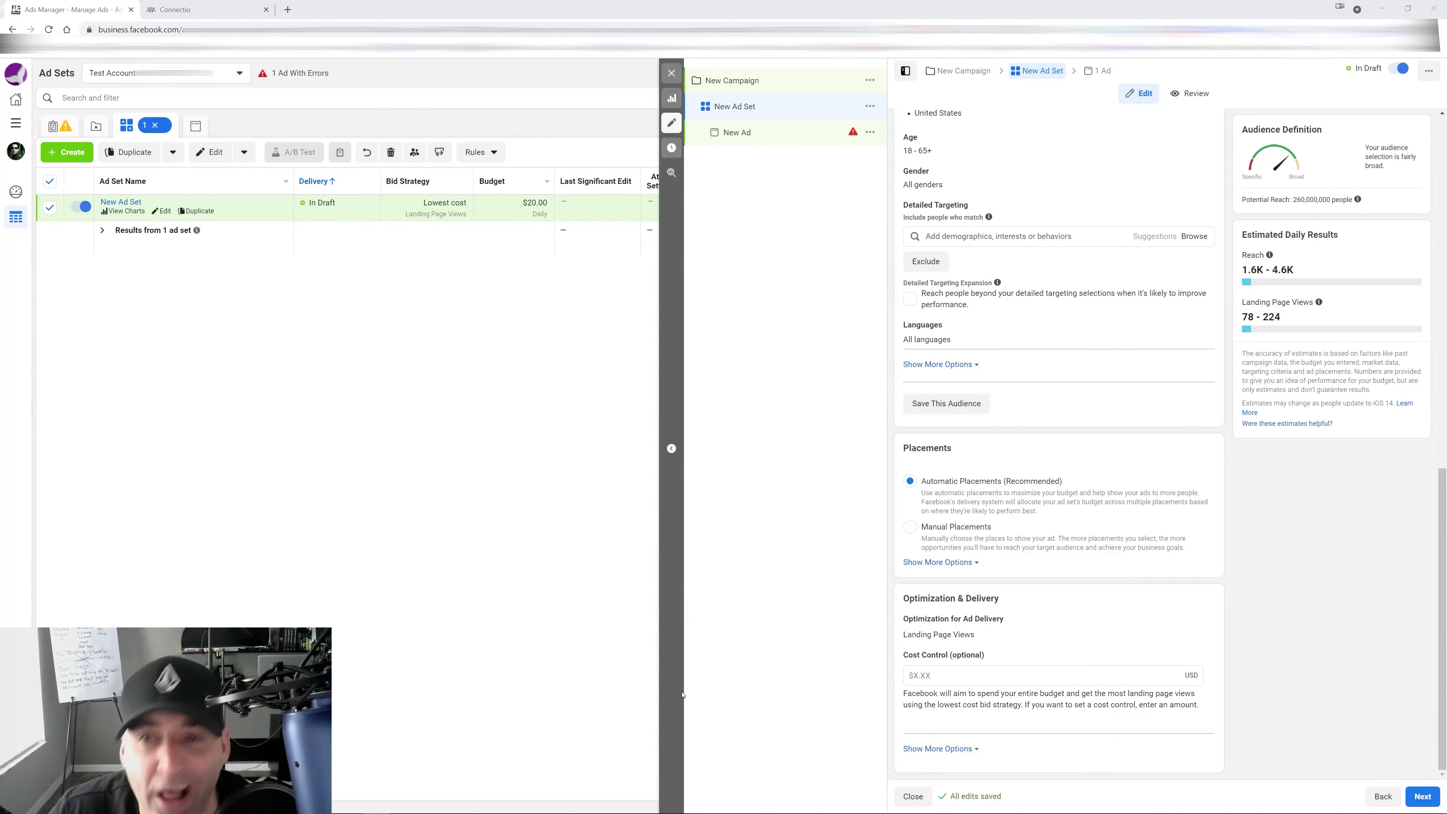
Step: Search the ad set's included detailed targeting for "organic" and add the Organic interest
{"action": "left_click", "coordinate": [1135, 238]}
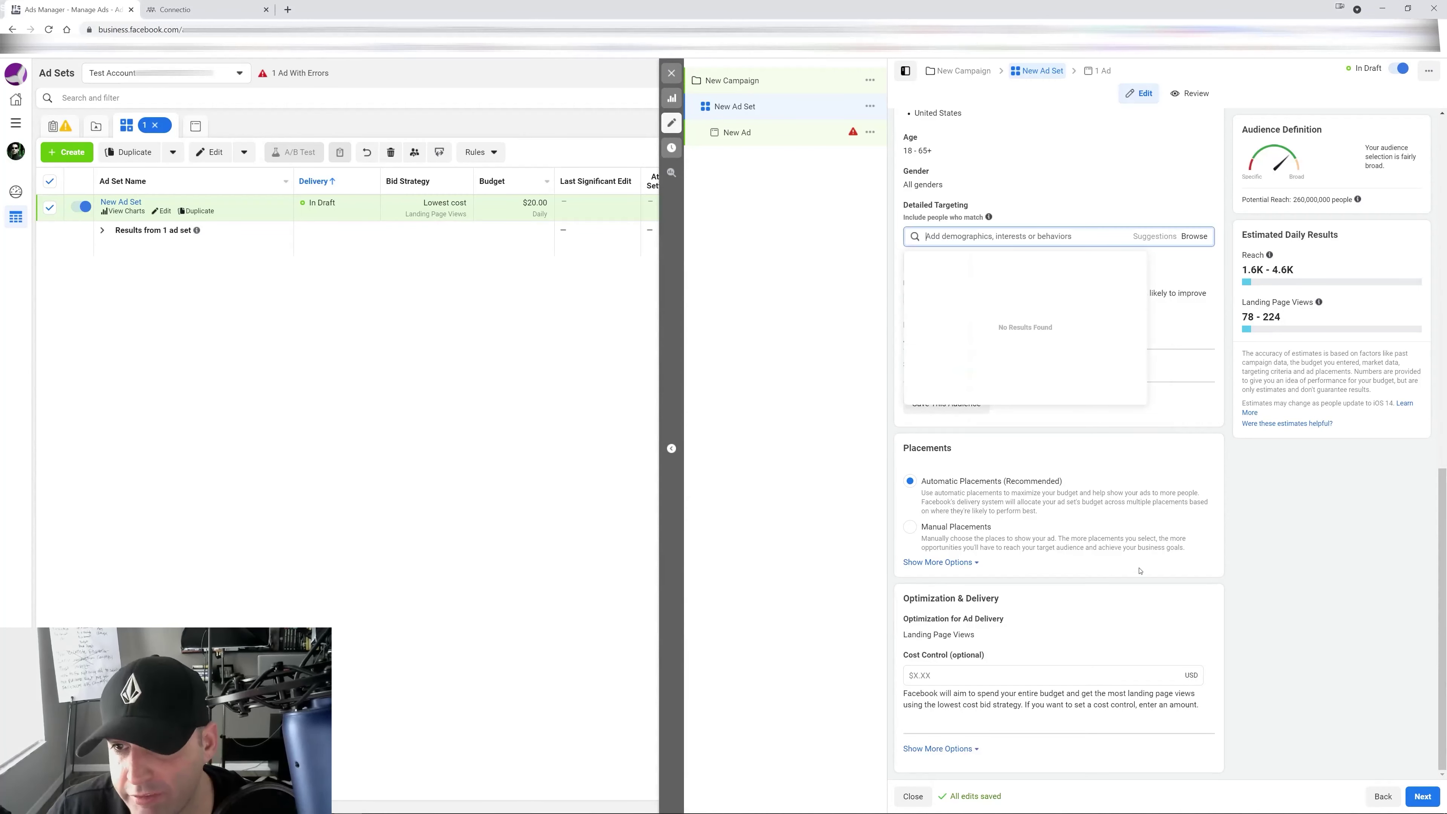
{"action": "type", "text": "organ"}
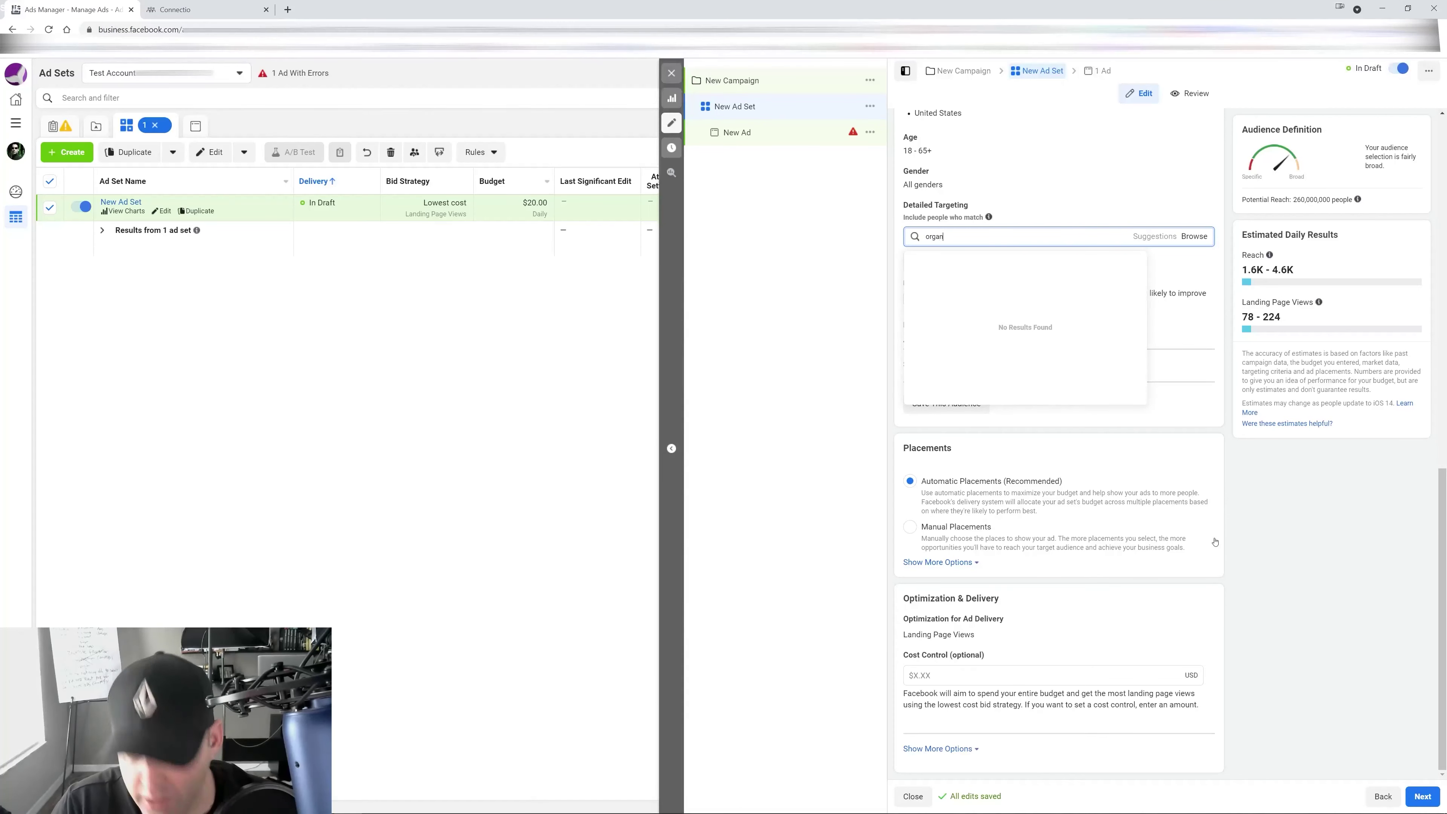
{"action": "type", "text": "ic"}
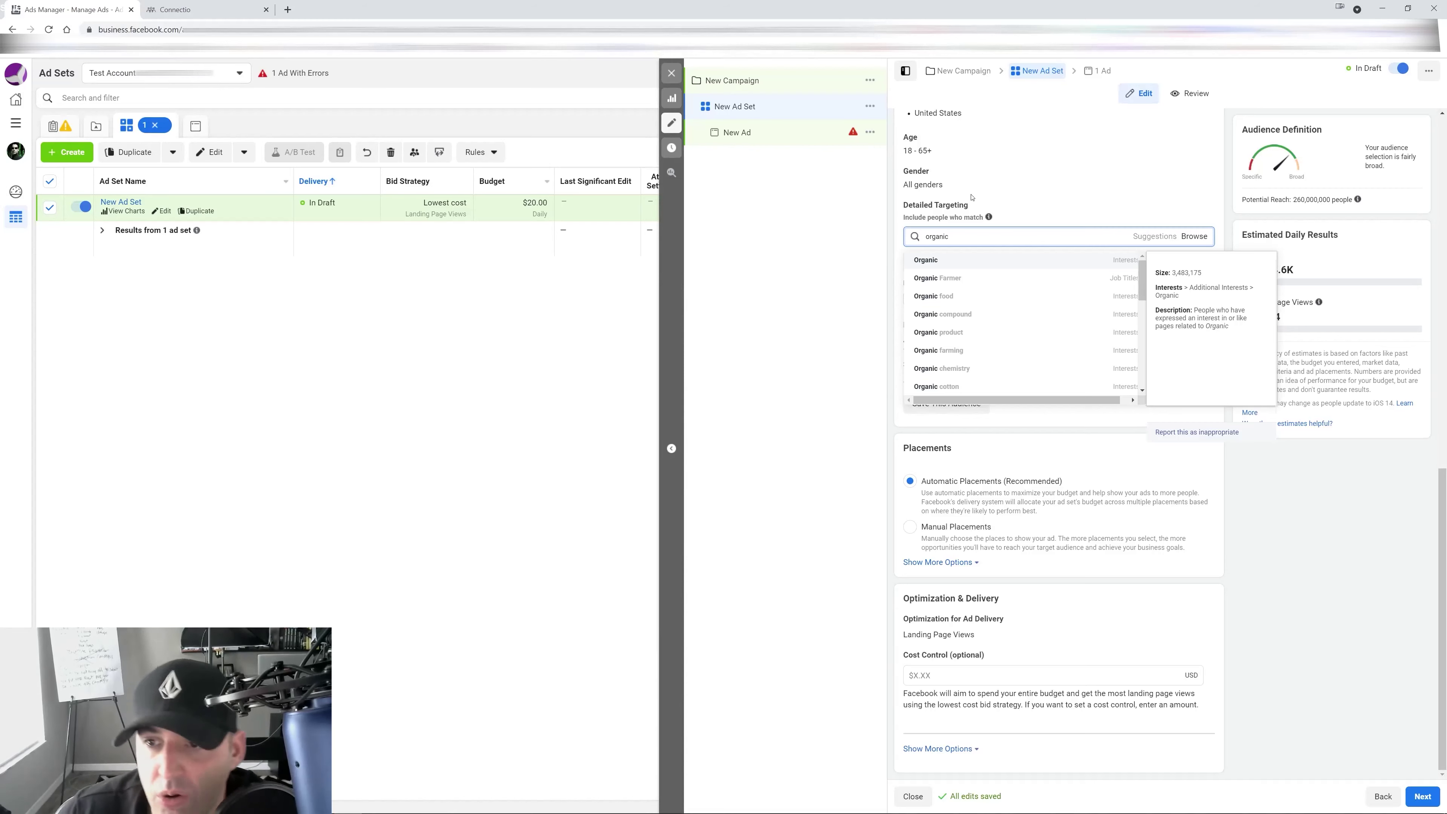
{"action": "left_click", "coordinate": [934, 261]}
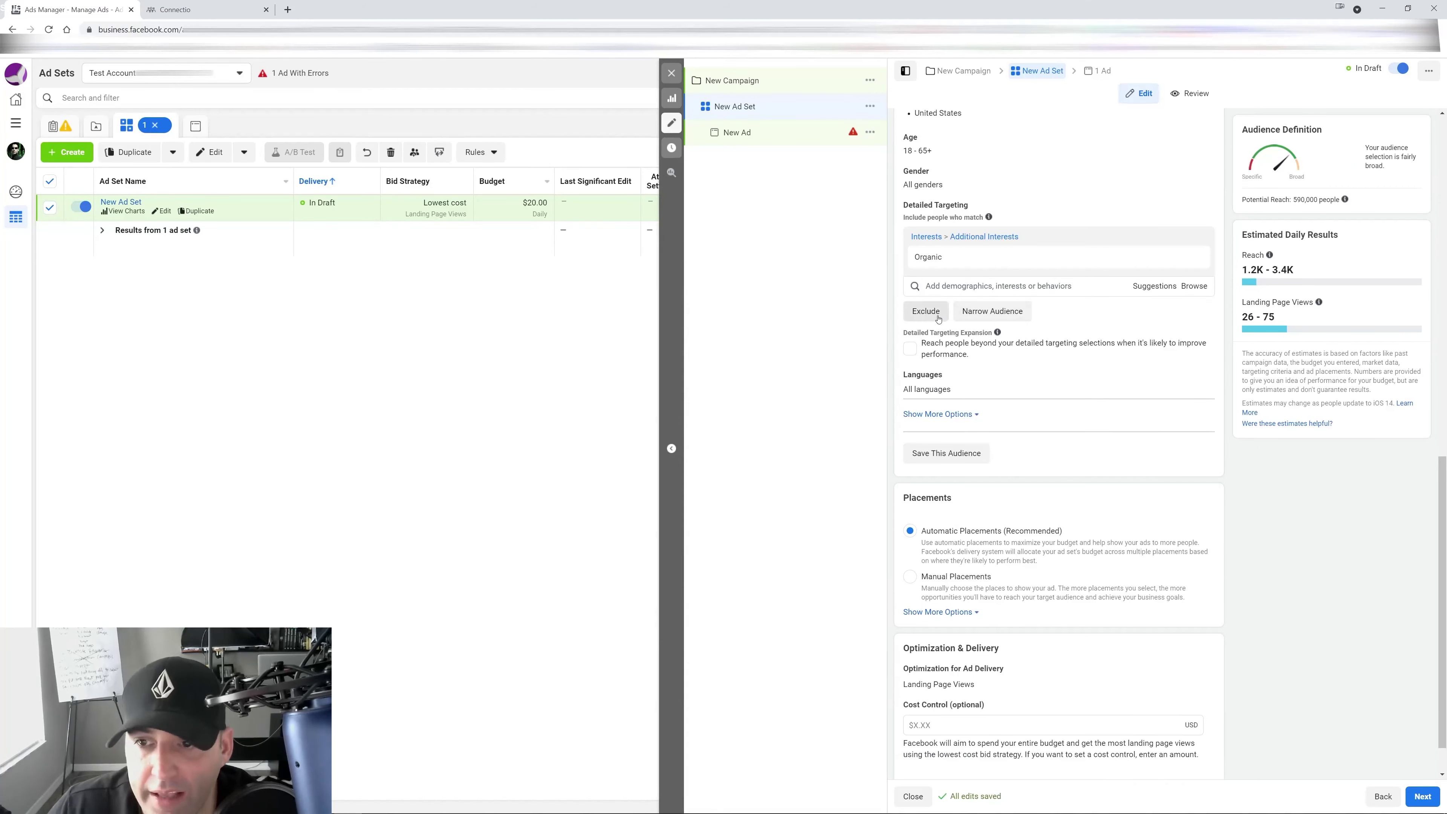
Step: Exclude people interested in Burger King and McDonald's from the ad set's detailed targeting
{"action": "left_click", "coordinate": [940, 313]}
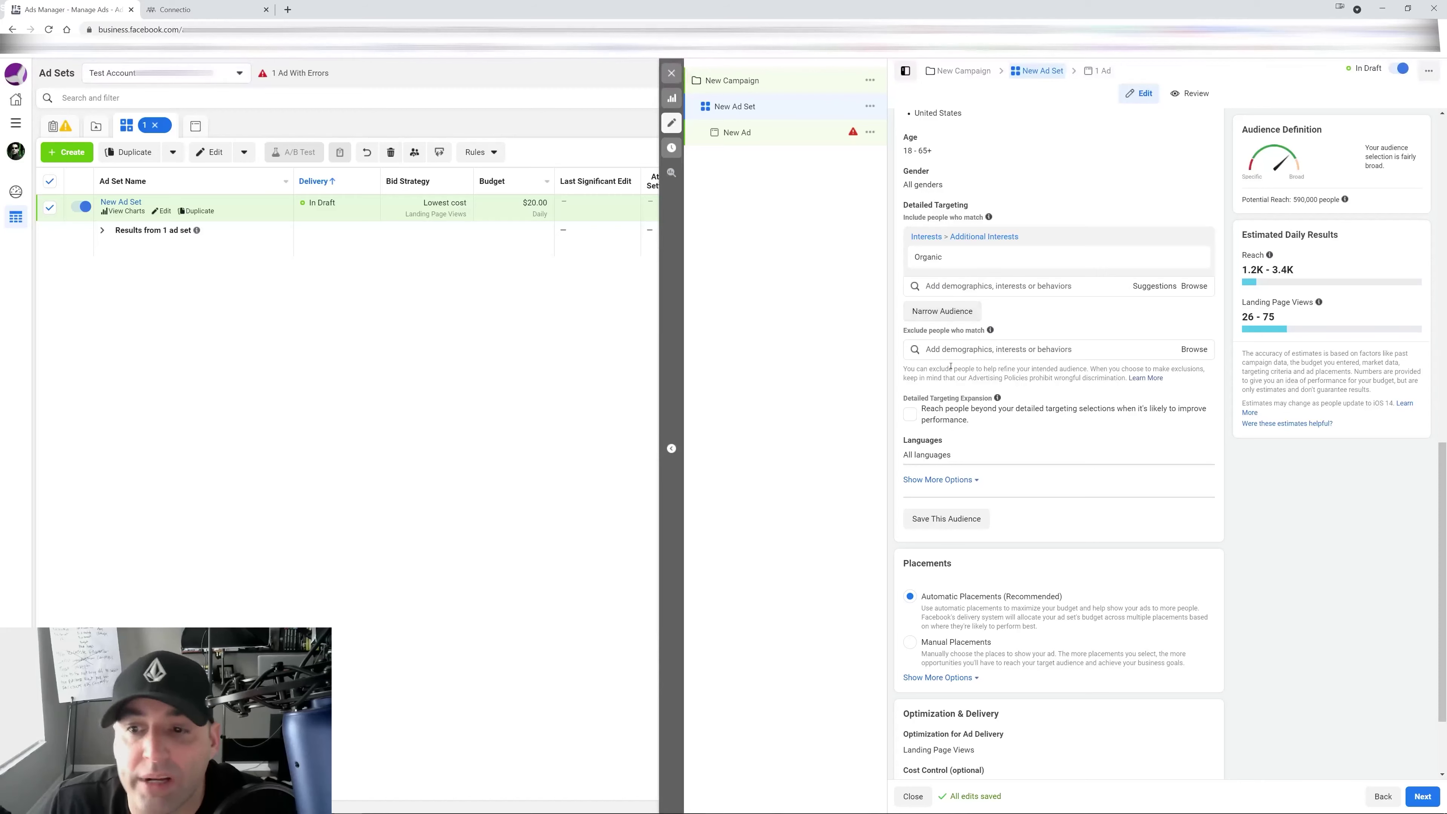
{"action": "left_click", "coordinate": [945, 350]}
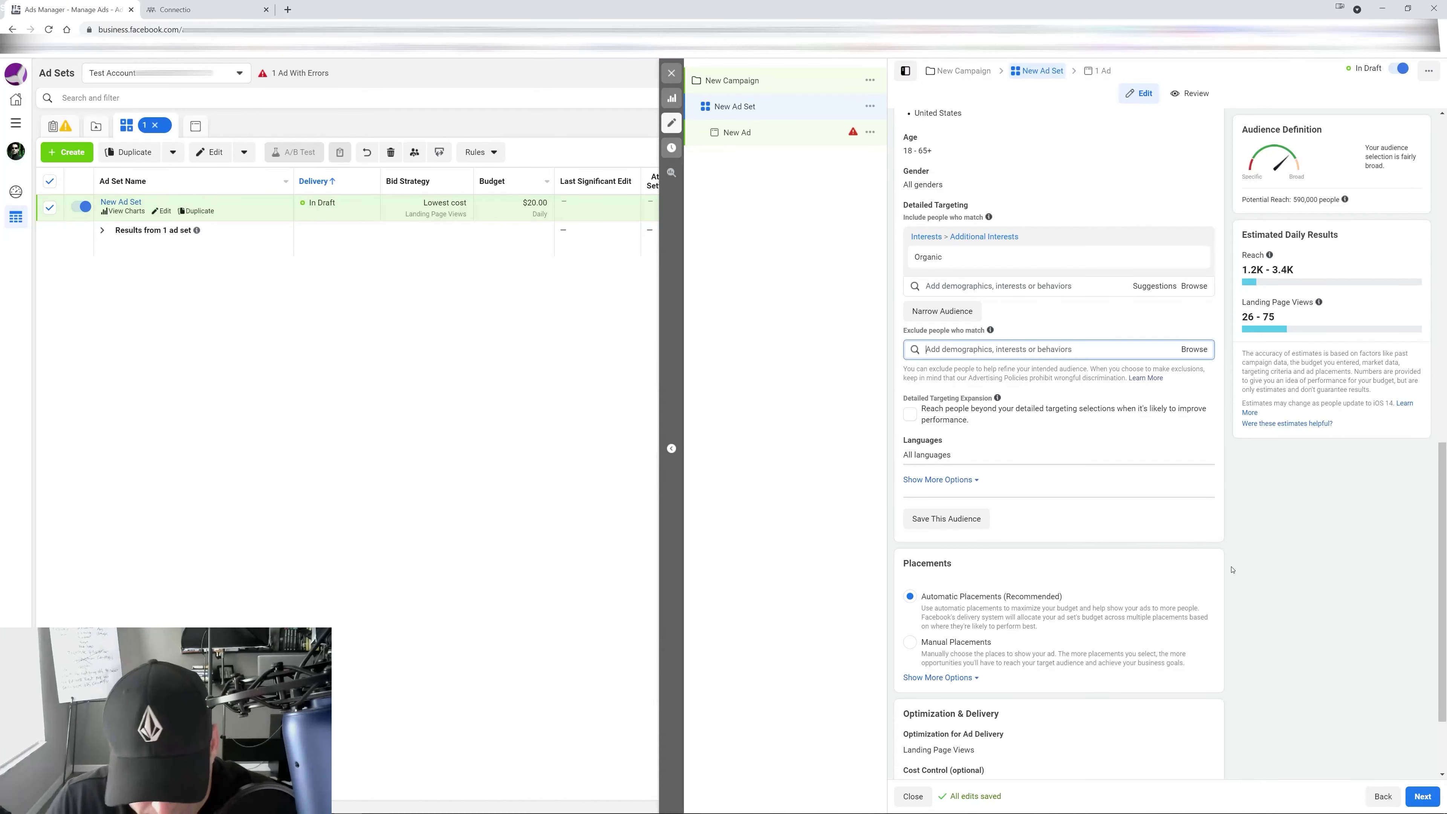
{"action": "type", "text": "bu"}
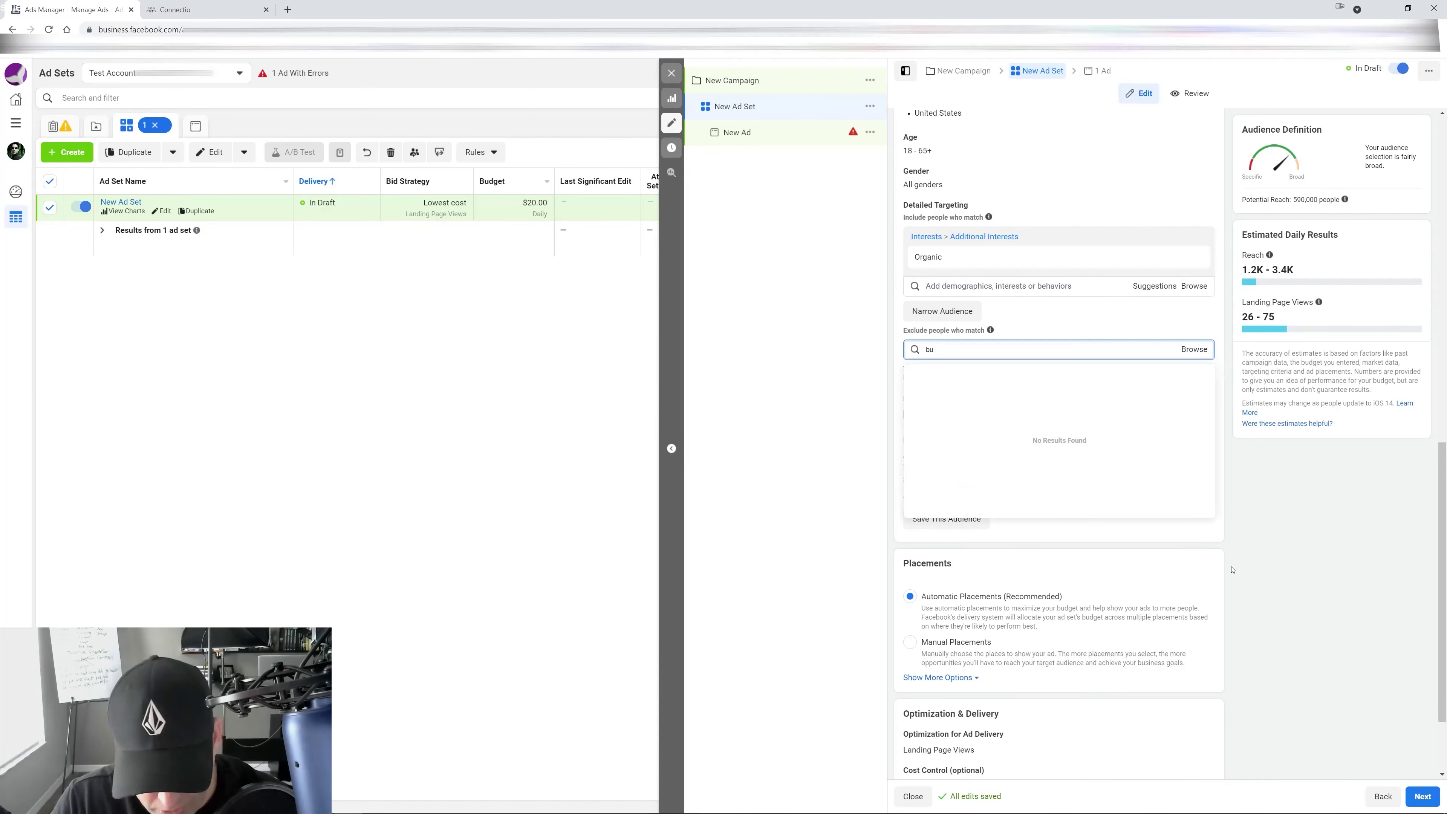
{"action": "type", "text": "rge"}
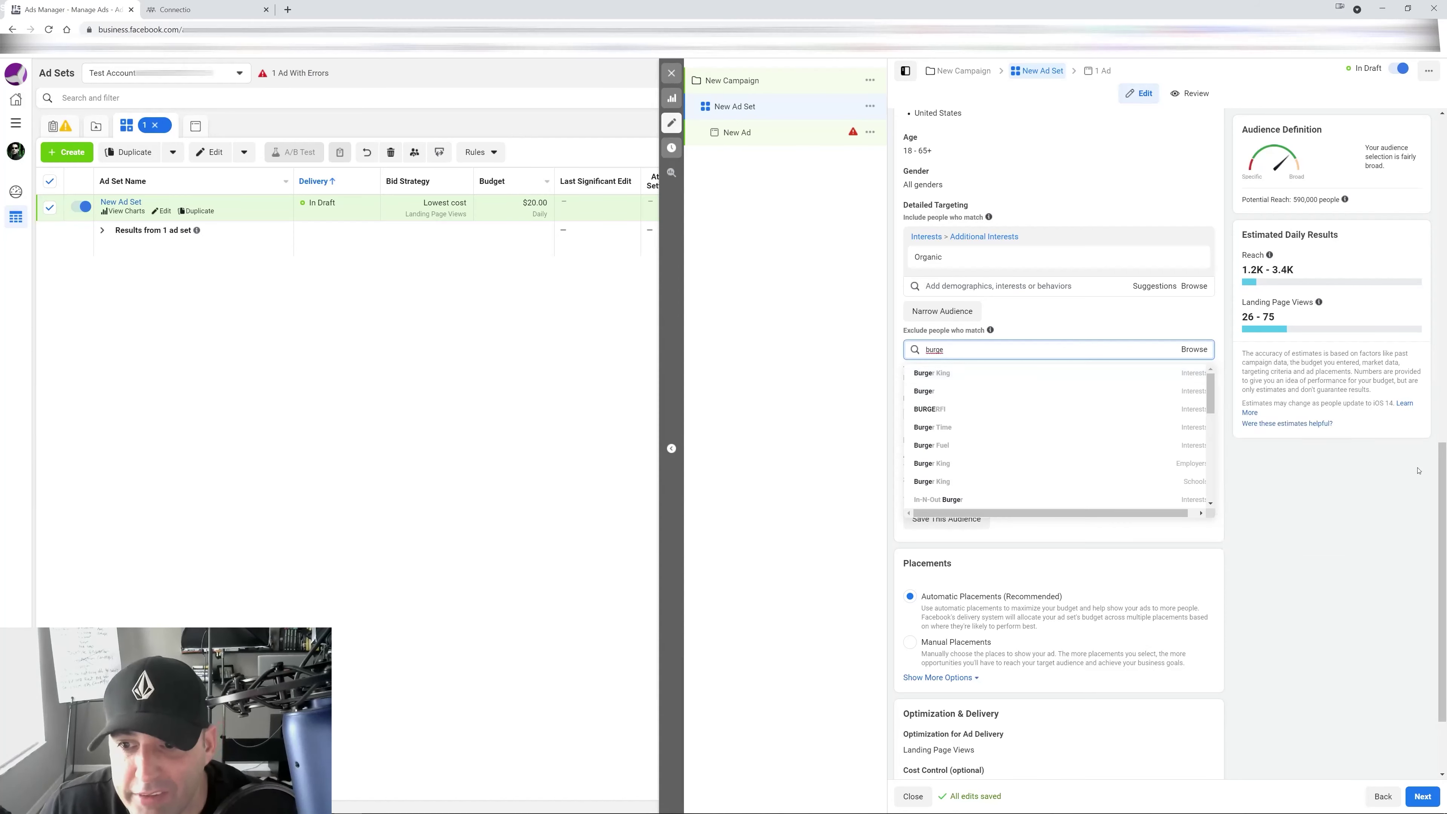
{"action": "left_click", "coordinate": [993, 375]}
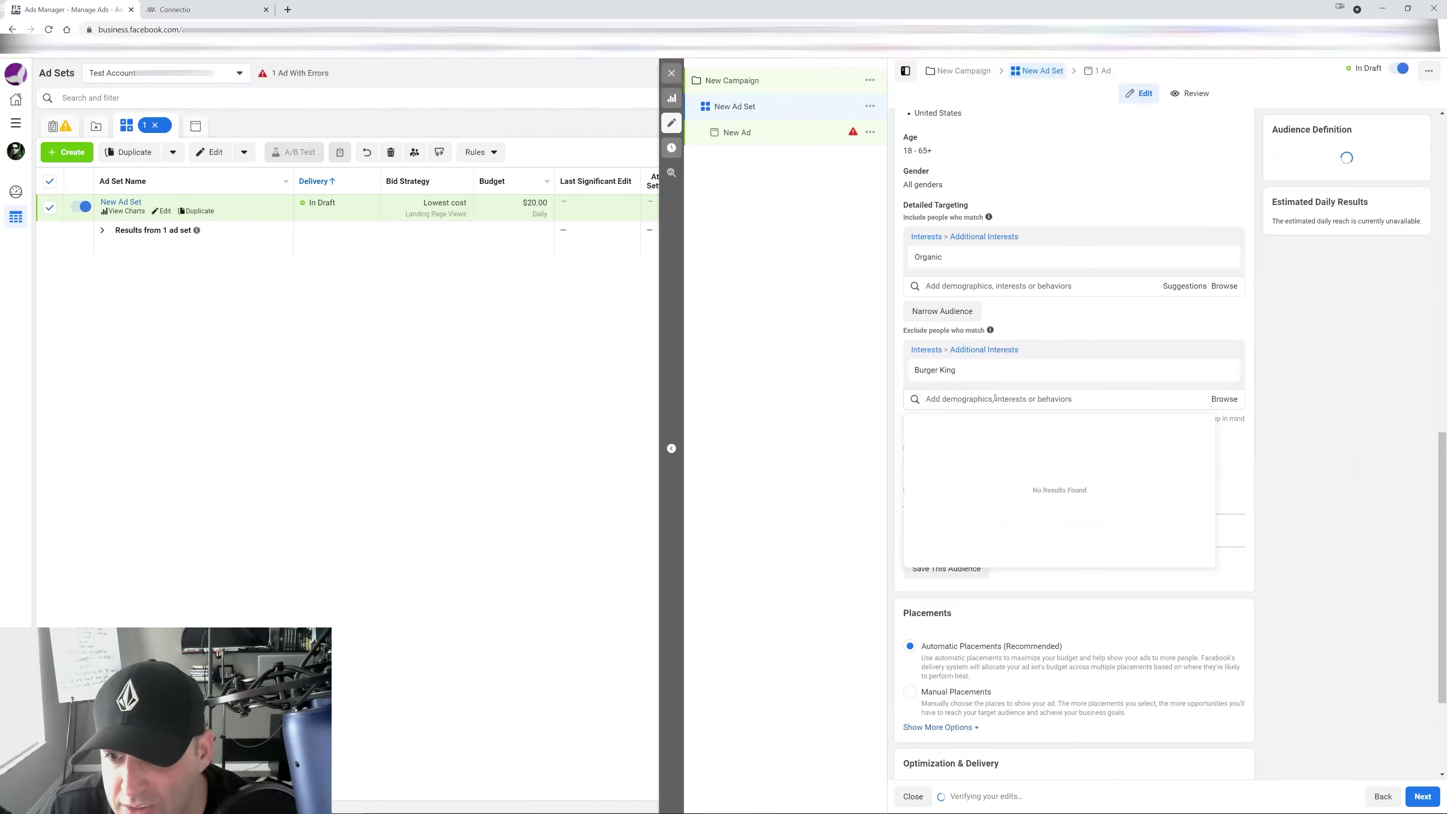
{"action": "type", "text": "mc donalds"}
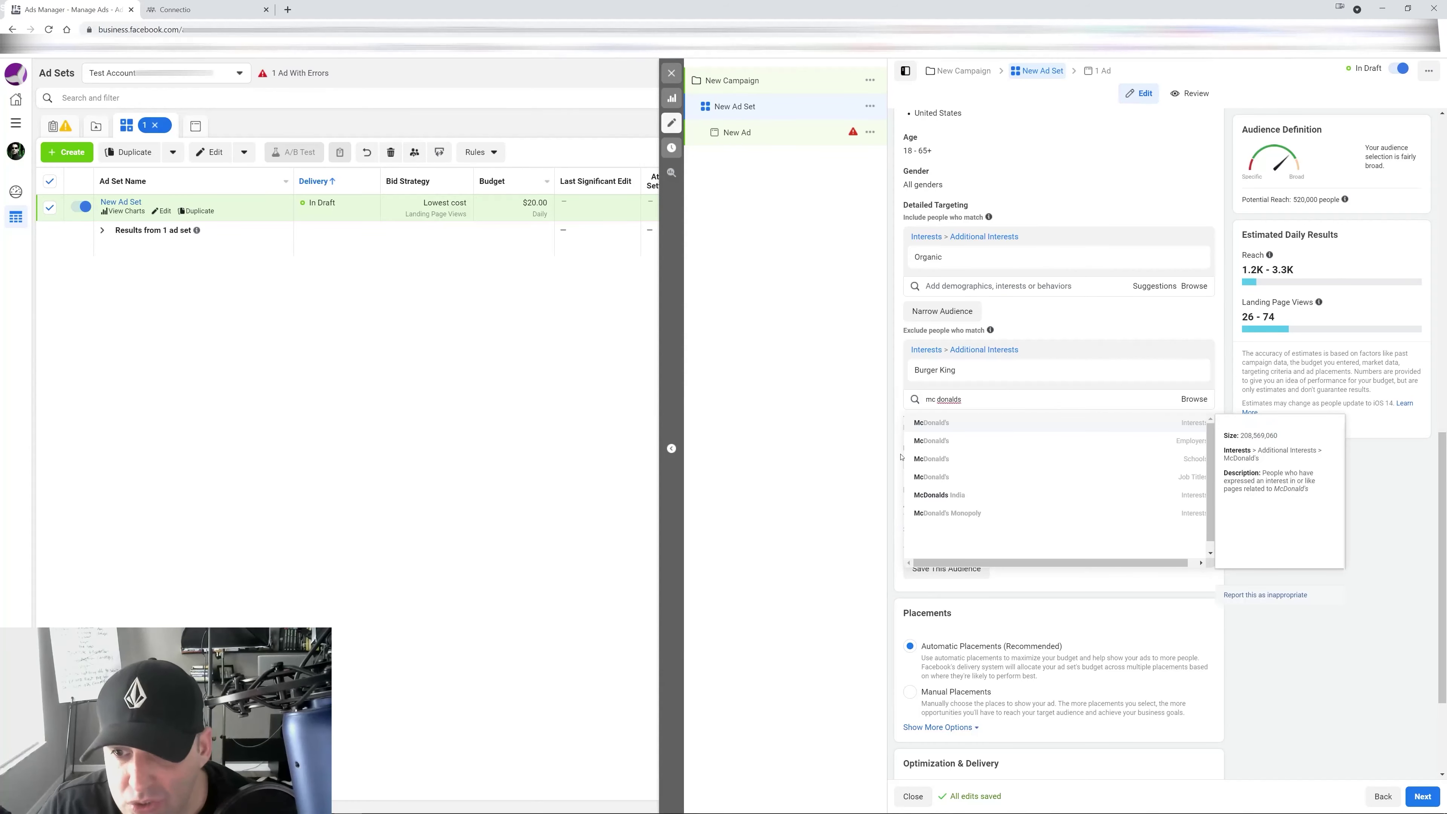
{"action": "left_click", "coordinate": [1045, 481]}
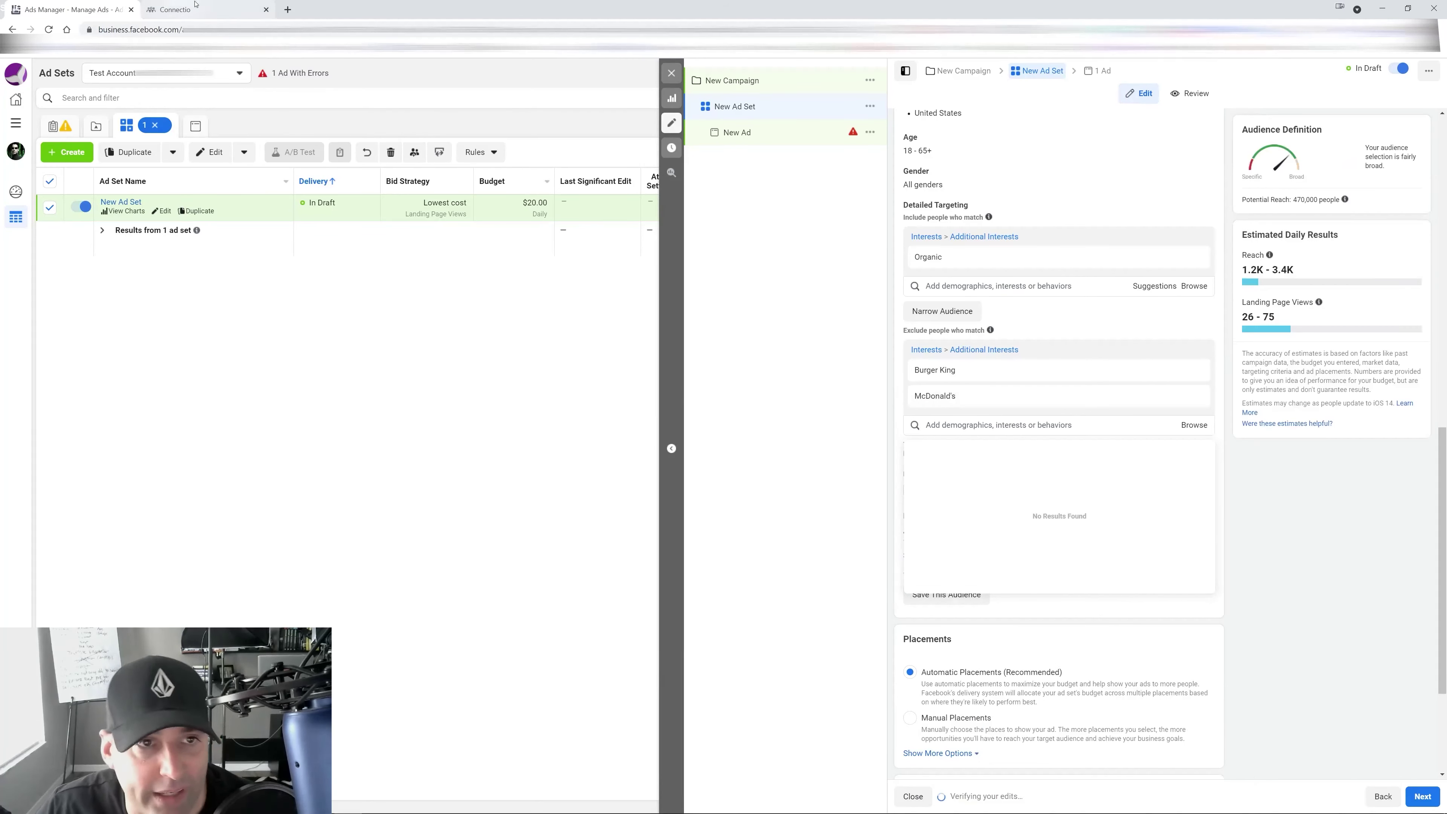
Step: Switch to Connectio and search its audience interests for "burger king"
{"action": "left_click", "coordinate": [175, 9]}
{"action": "left_click", "coordinate": [764, 305]}
{"action": "type", "text": "burger king"}
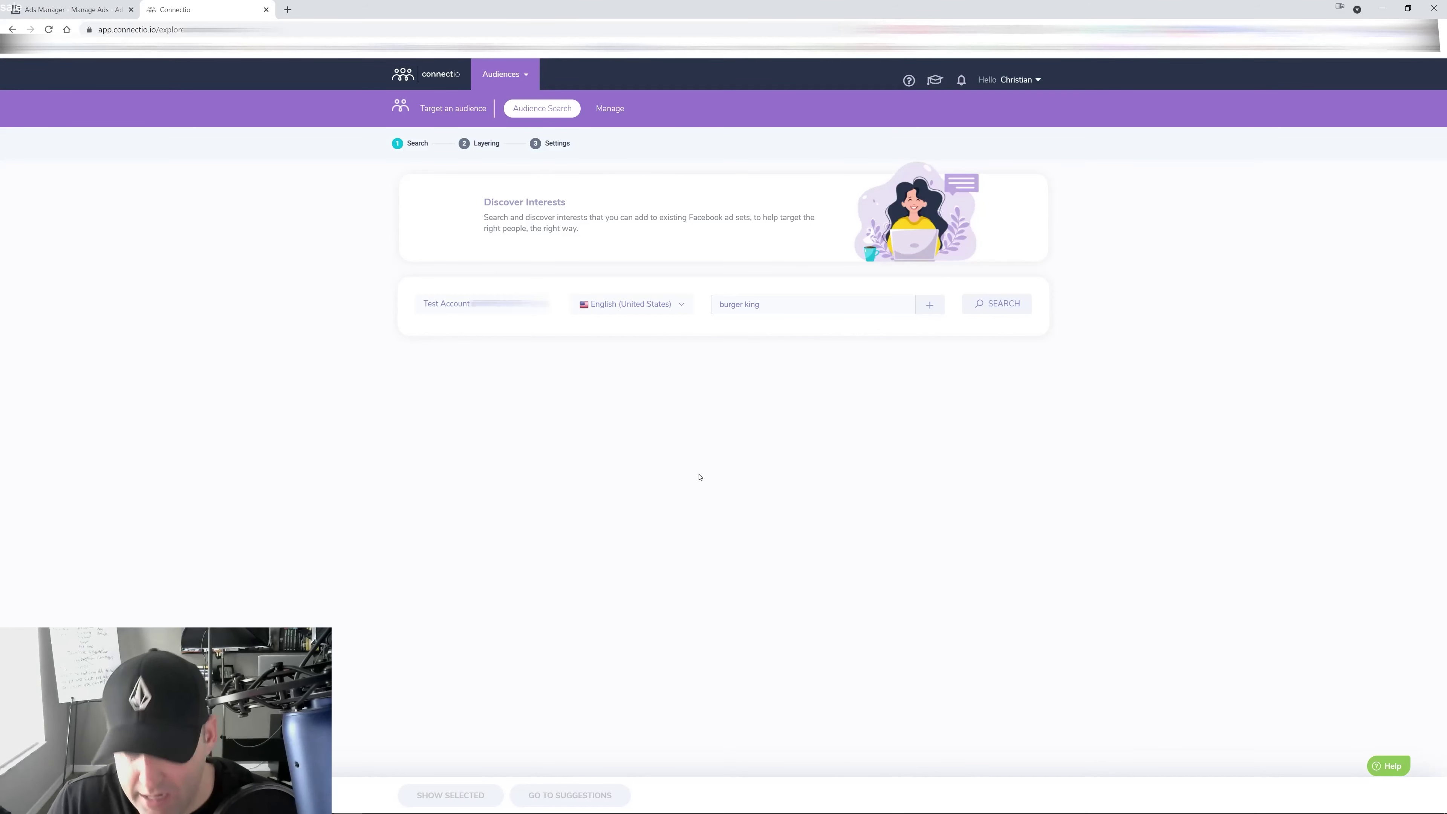
{"action": "key", "text": "Return"}
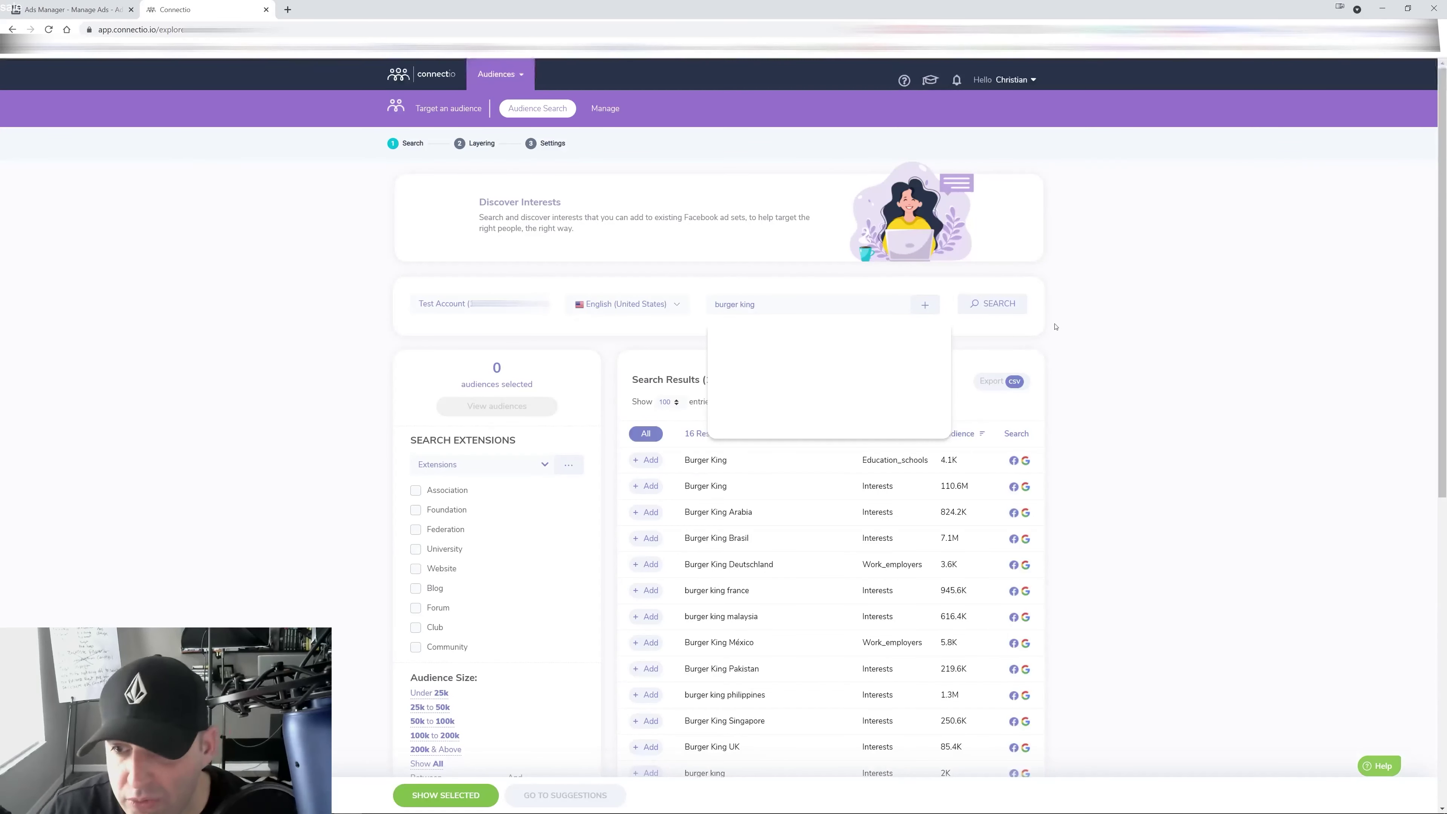
Step: Add all the burger king search results to the audience list and show suggestions based on them
{"action": "scroll", "coordinate": [1196, 216], "scroll_direction": "down", "scroll_amount": 5}
{"action": "scroll", "coordinate": [651, 220], "scroll_direction": "up", "scroll_amount": 1}
{"action": "left_click", "coordinate": [647, 206]}
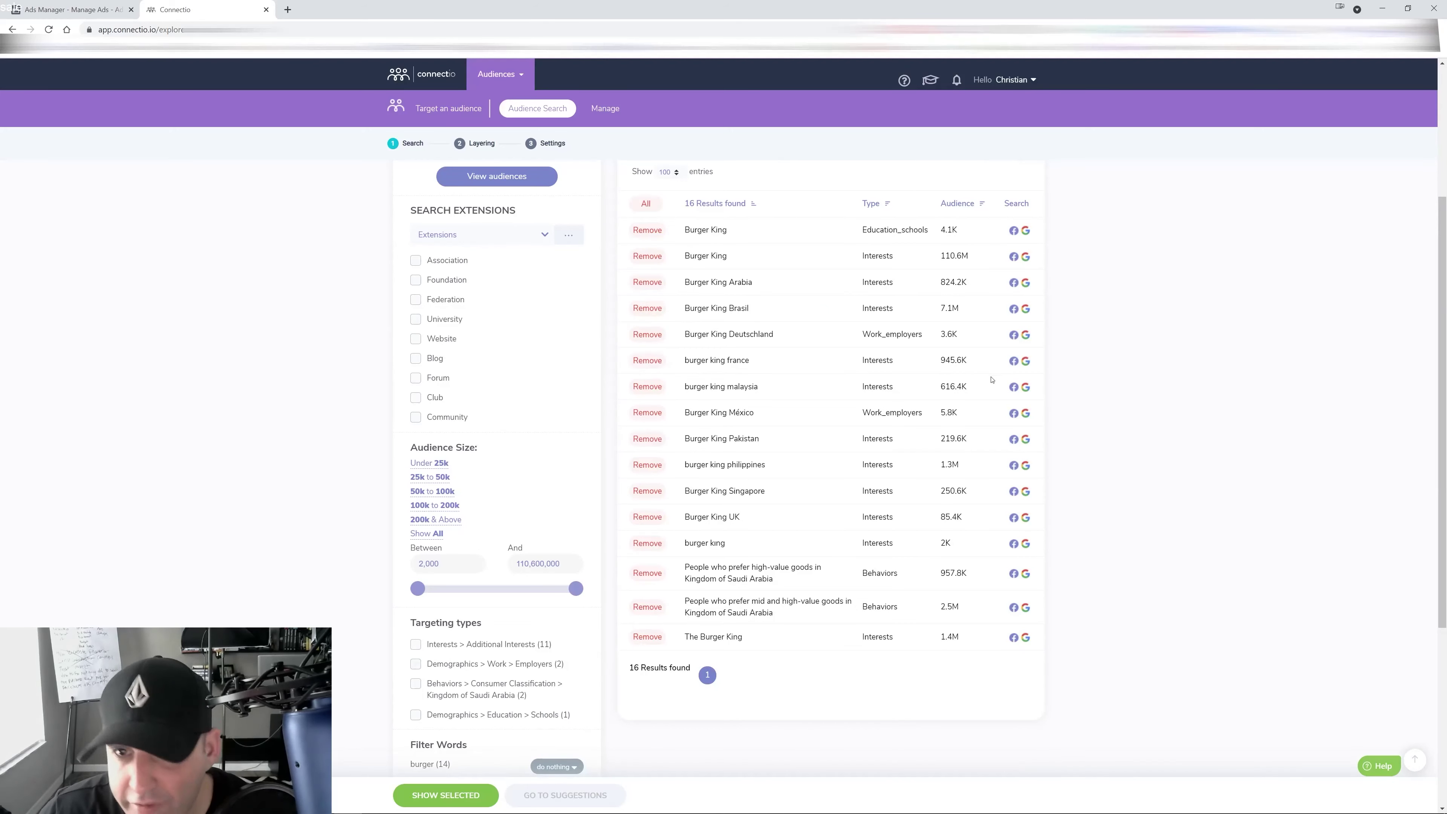
{"action": "left_click", "coordinate": [446, 796]}
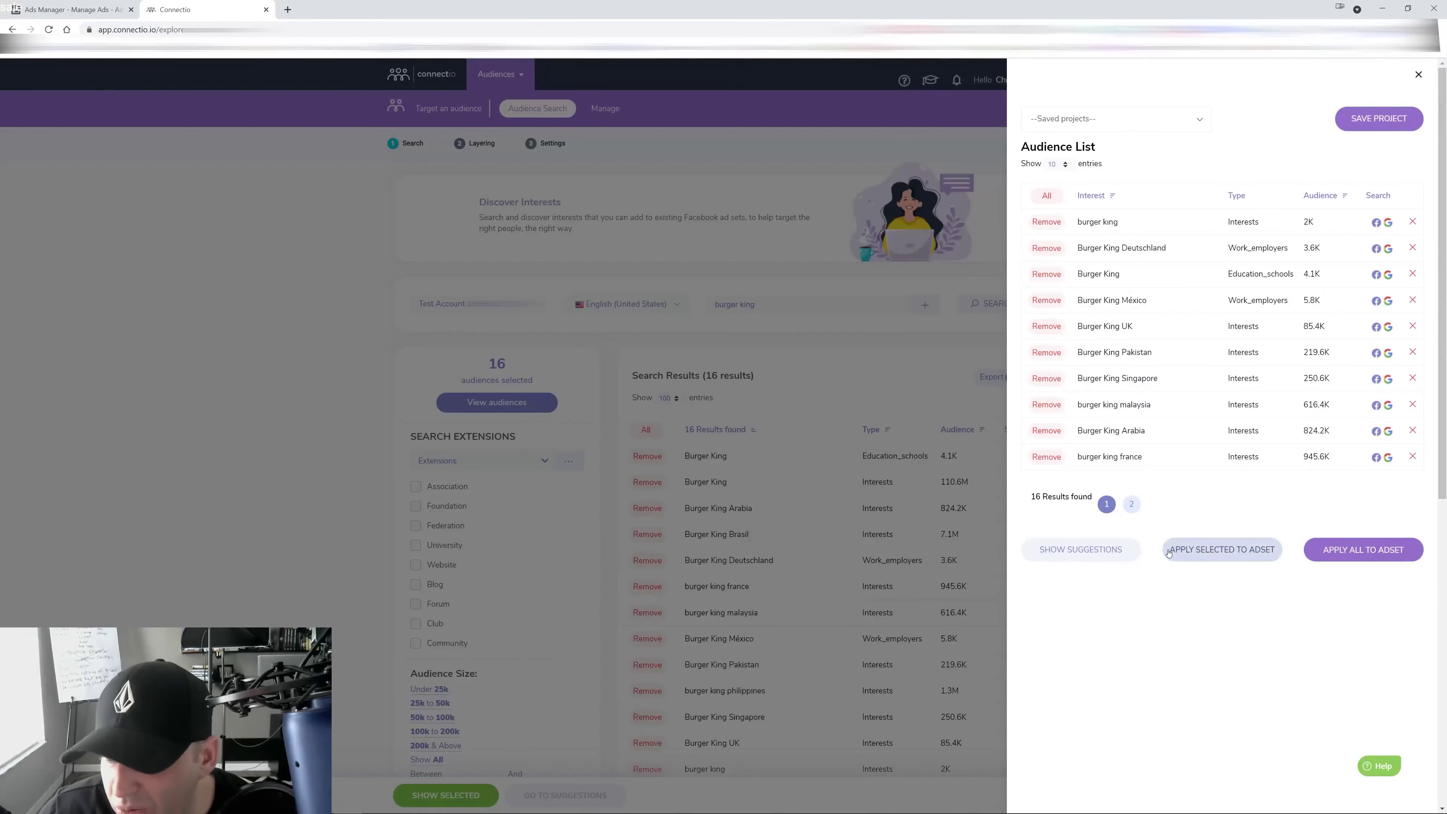
{"action": "left_click", "coordinate": [1115, 549]}
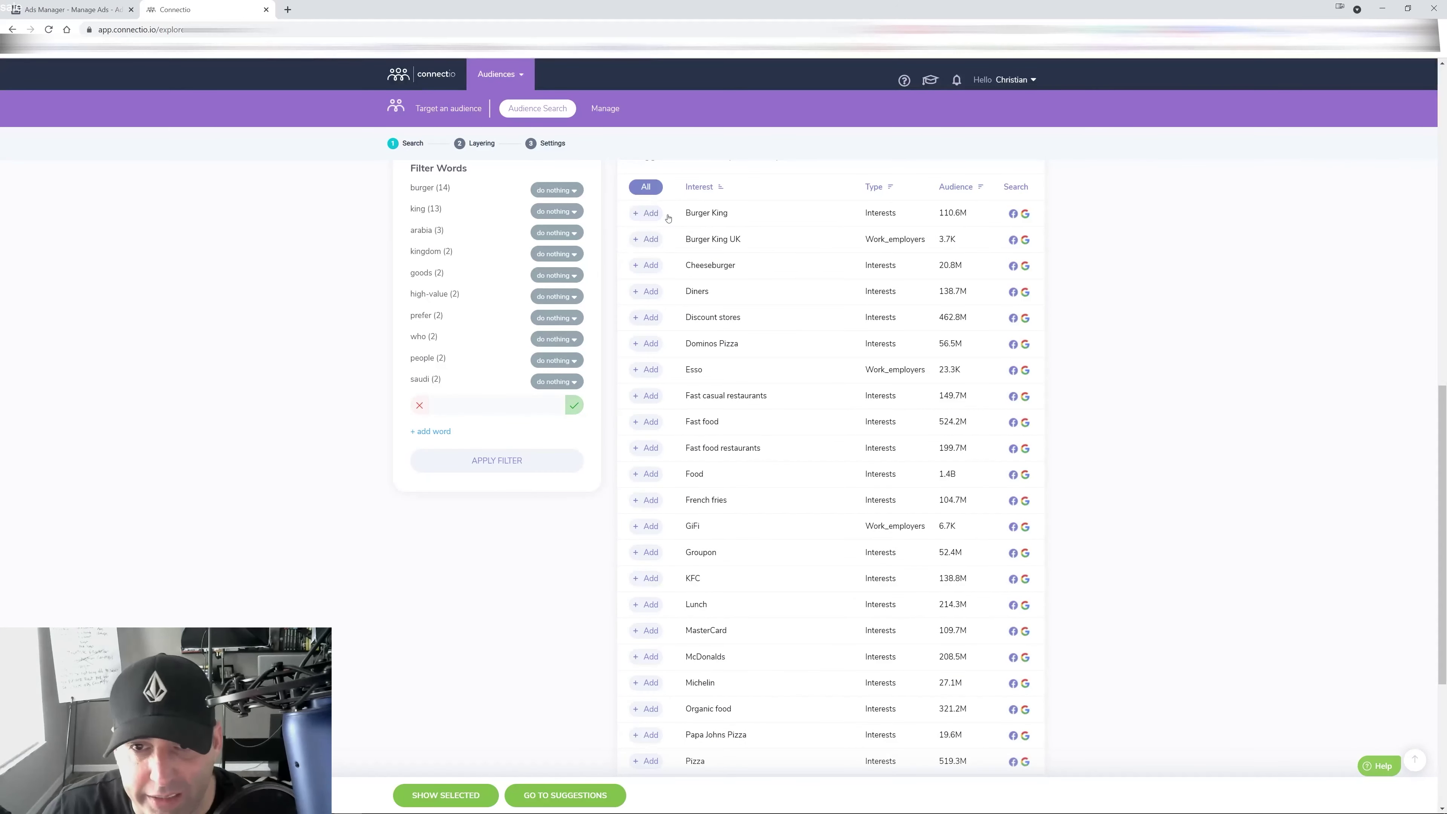
Step: Add the suggestions Cheeseburger, Dominos Pizza and Fast food to the selected audiences
{"action": "scroll", "coordinate": [692, 296], "scroll_direction": "down", "scroll_amount": 6}
{"action": "scroll", "coordinate": [701, 308], "scroll_direction": "up", "scroll_amount": 10}
{"action": "scroll", "coordinate": [712, 324], "scroll_direction": "down", "scroll_amount": 5}
{"action": "scroll", "coordinate": [712, 325], "scroll_direction": "down", "scroll_amount": 2}
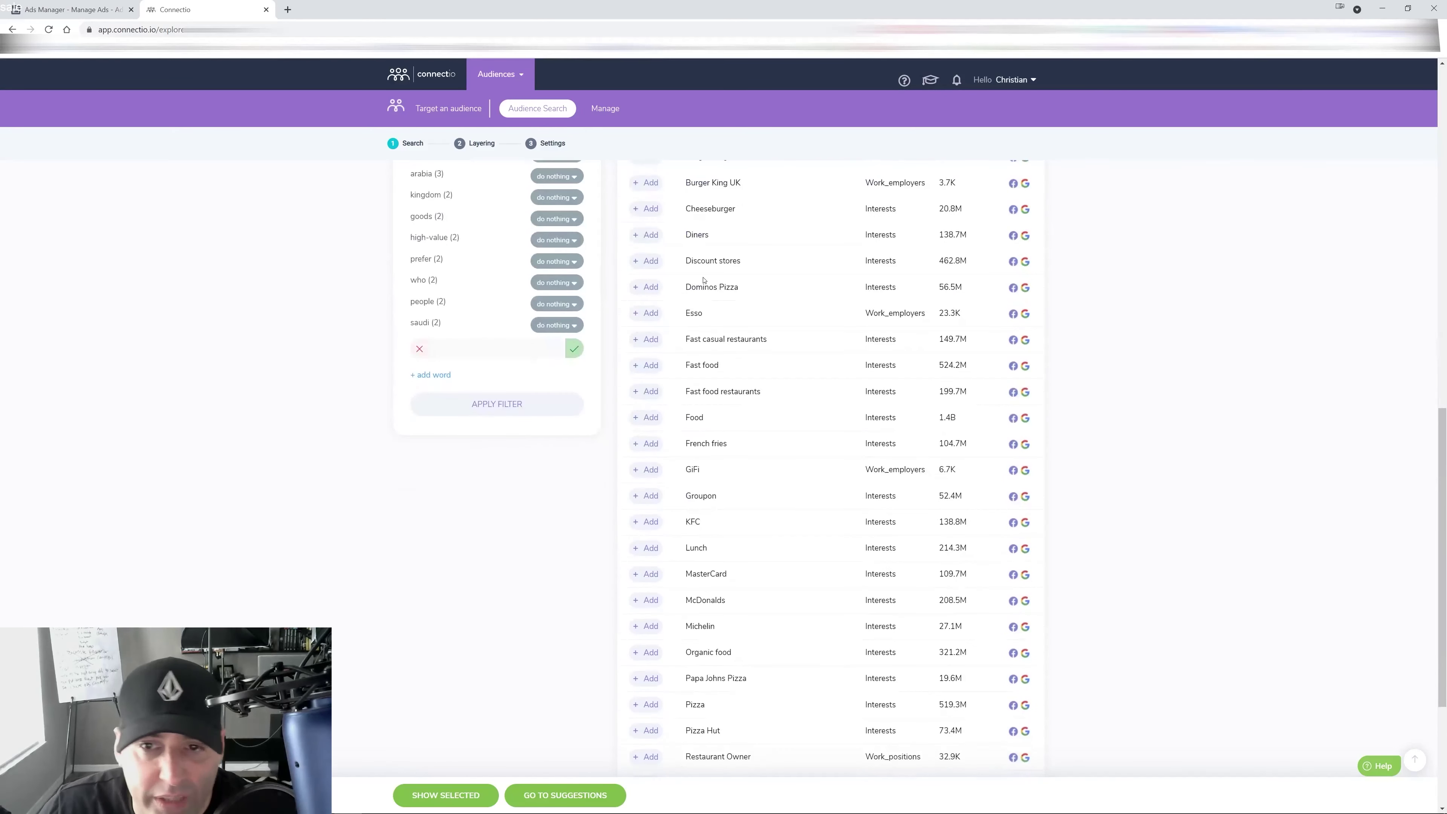
{"action": "scroll", "coordinate": [704, 280], "scroll_direction": "up", "scroll_amount": 2}
{"action": "left_click", "coordinate": [647, 323]}
{"action": "scroll", "coordinate": [678, 380], "scroll_direction": "down", "scroll_amount": 2}
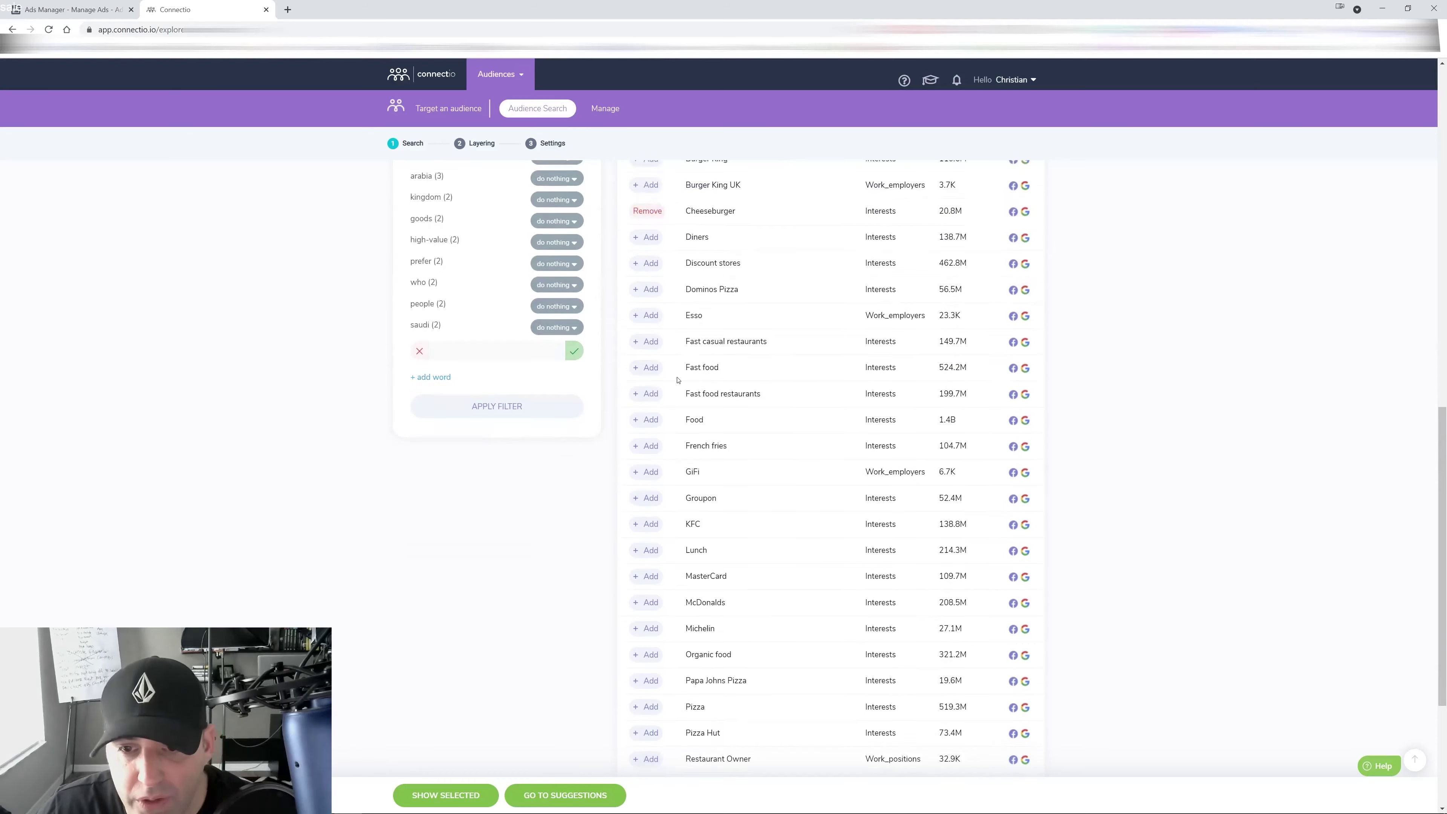
{"action": "left_click", "coordinate": [647, 289]}
{"action": "left_click", "coordinate": [646, 367]}
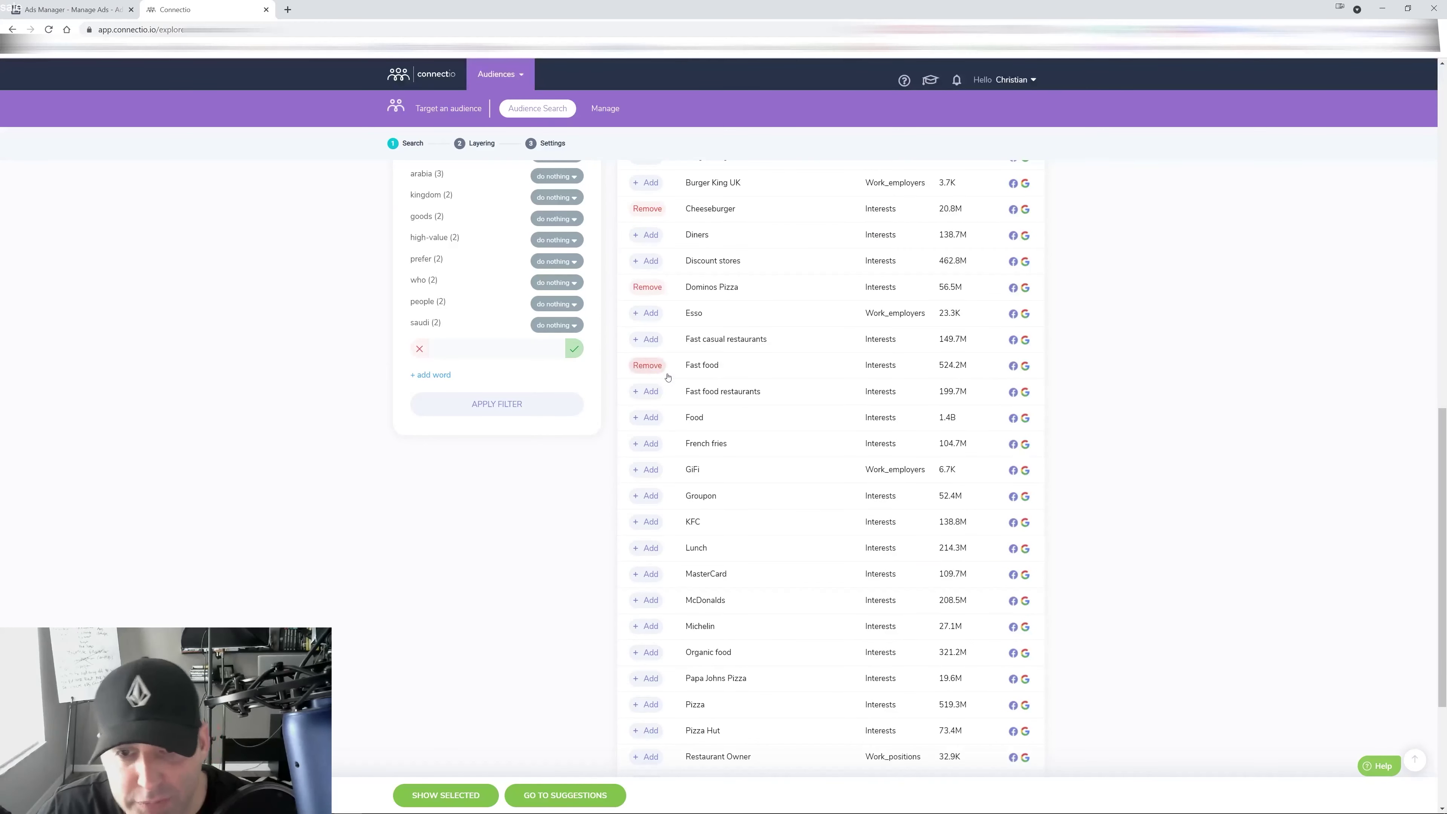
Step: Open the selected audiences, select all the listed fast-food interests and apply the whole list to the ad set
{"action": "scroll", "coordinate": [838, 478], "scroll_direction": "down", "scroll_amount": 5}
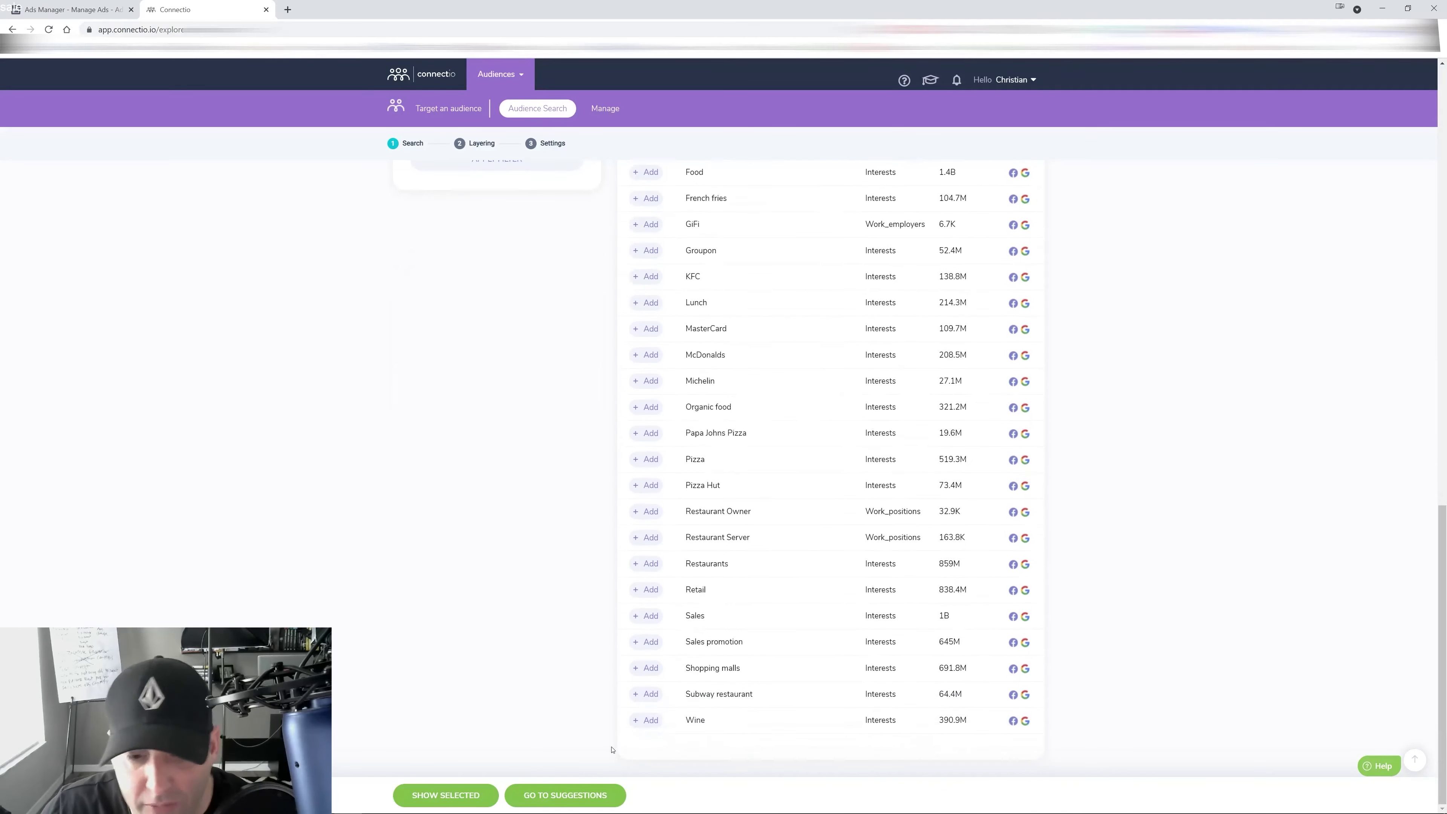
{"action": "left_click", "coordinate": [487, 797]}
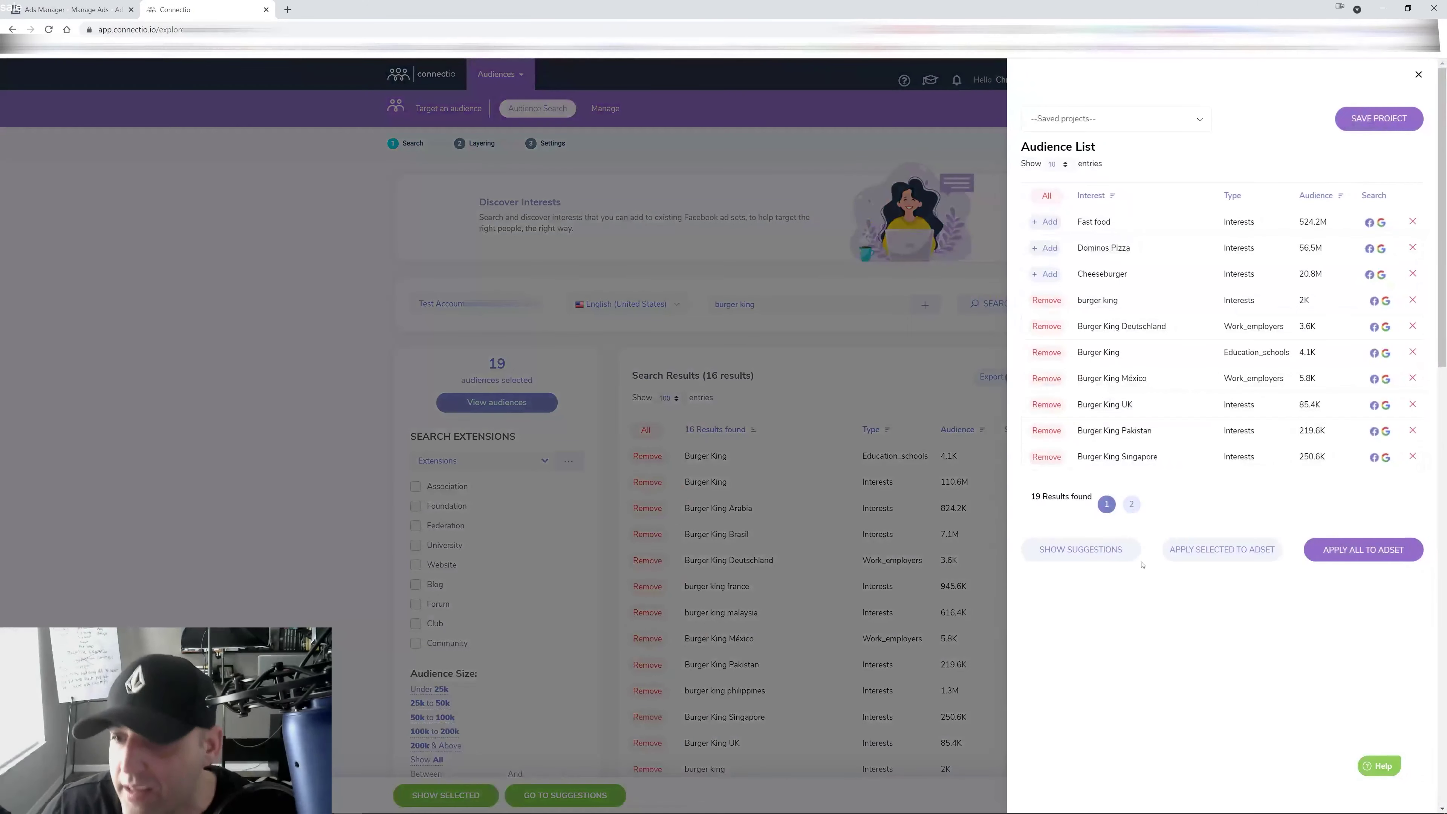
{"action": "left_click", "coordinate": [1047, 195]}
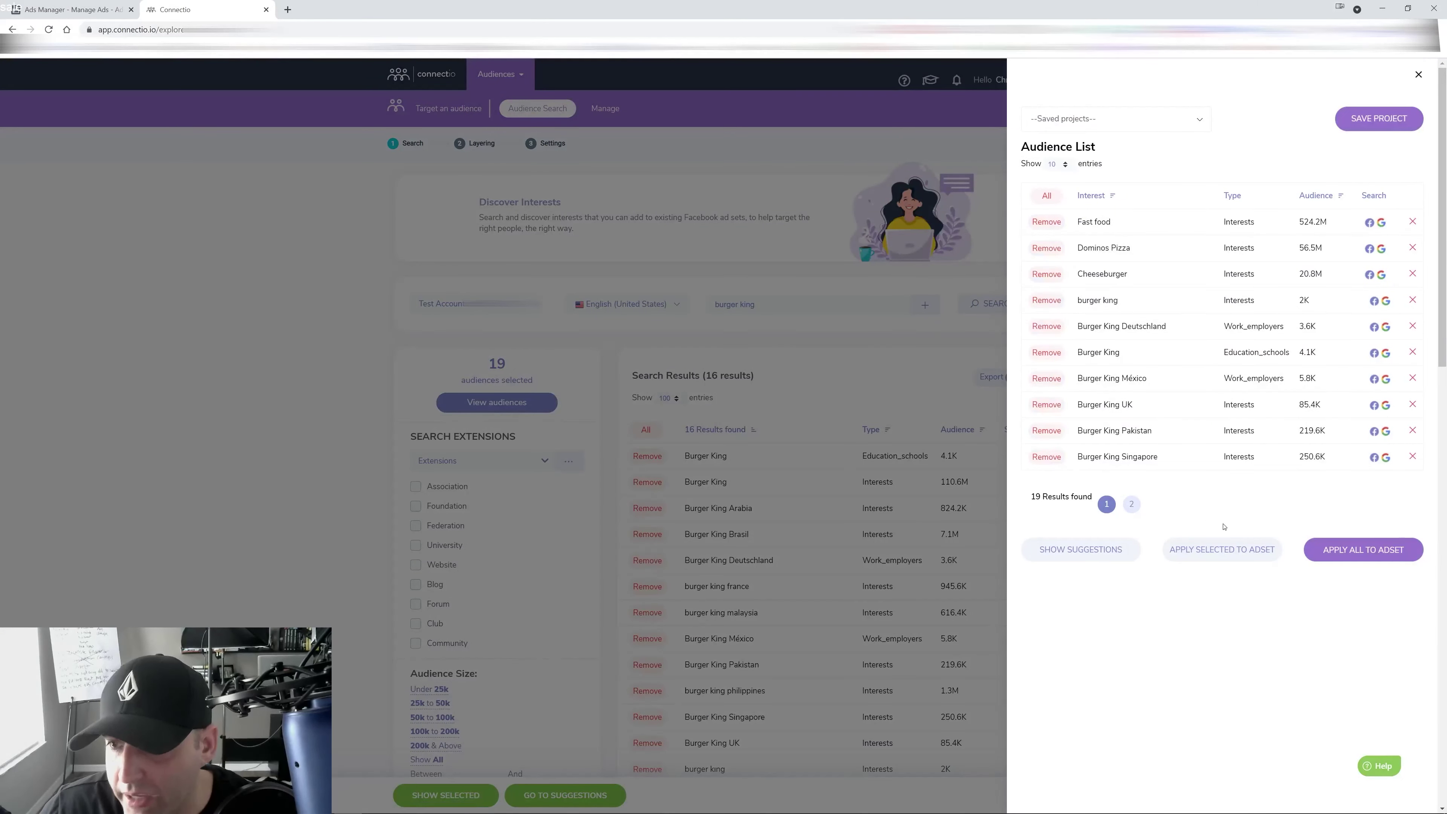
{"action": "left_click", "coordinate": [1322, 549]}
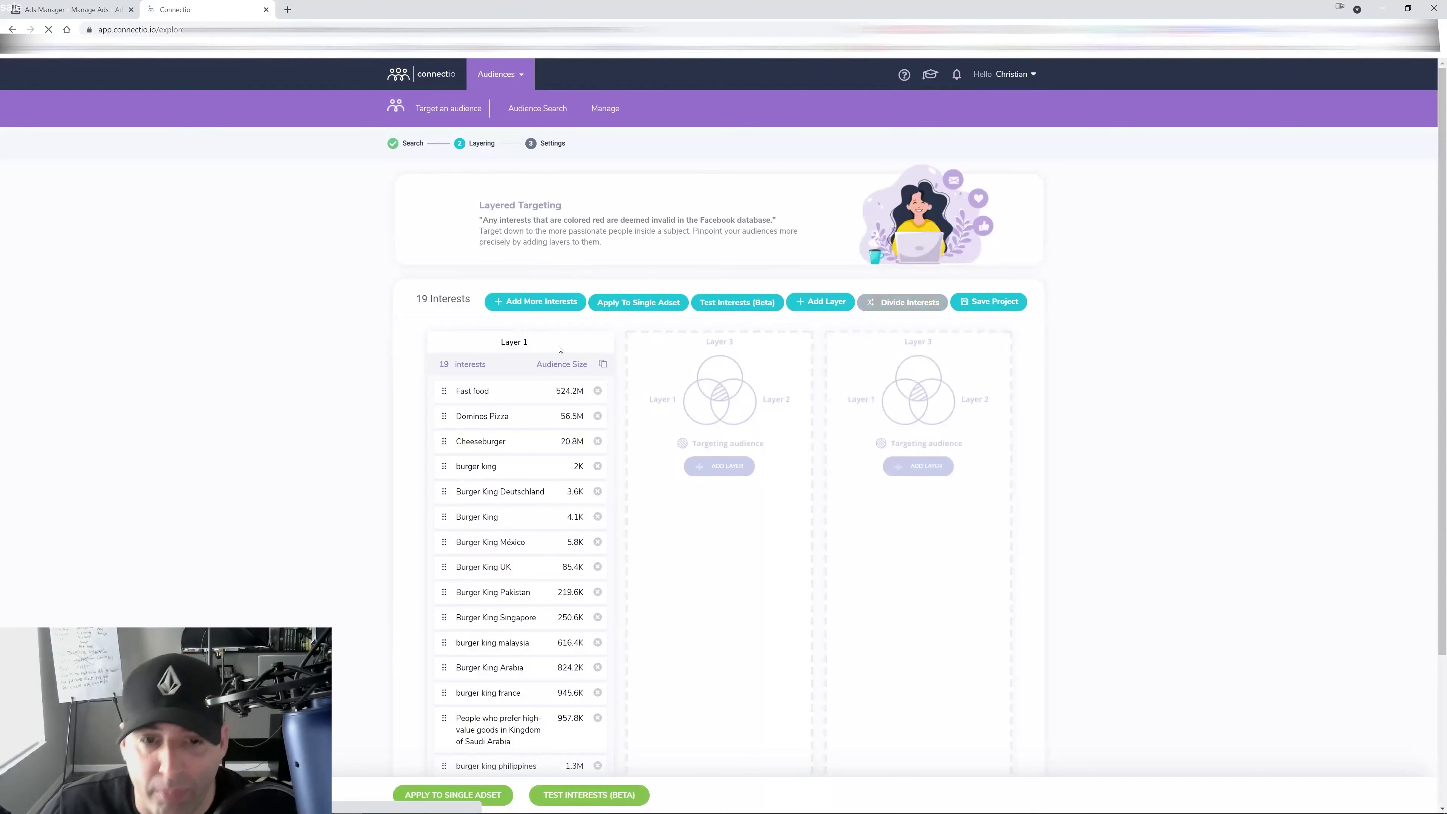
Step: Copy the full text of the Layer 1 interests, from Fast food through Burger King
{"action": "scroll", "coordinate": [577, 325], "scroll_direction": "down", "scroll_amount": 1}
{"action": "left_click", "coordinate": [602, 307]}
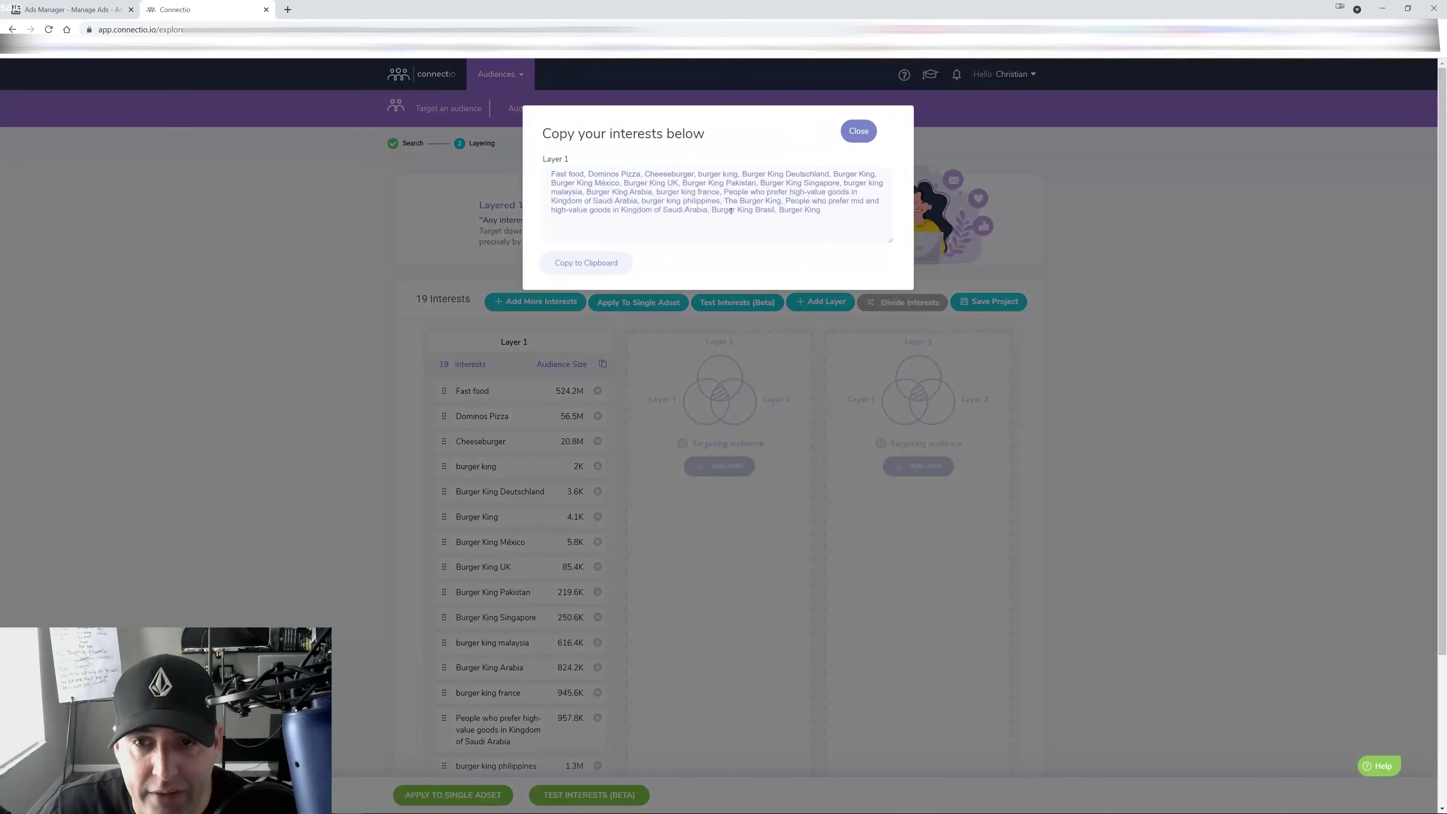
{"action": "key", "text": "ctrl+a"}
{"action": "right_click", "coordinate": [638, 191]}
{"action": "left_click", "coordinate": [664, 268]}
Step: Switch to Ads Manager and paste the copied fast-food interests into the detailed targeting exclusions
{"action": "left_click", "coordinate": [74, 9]}
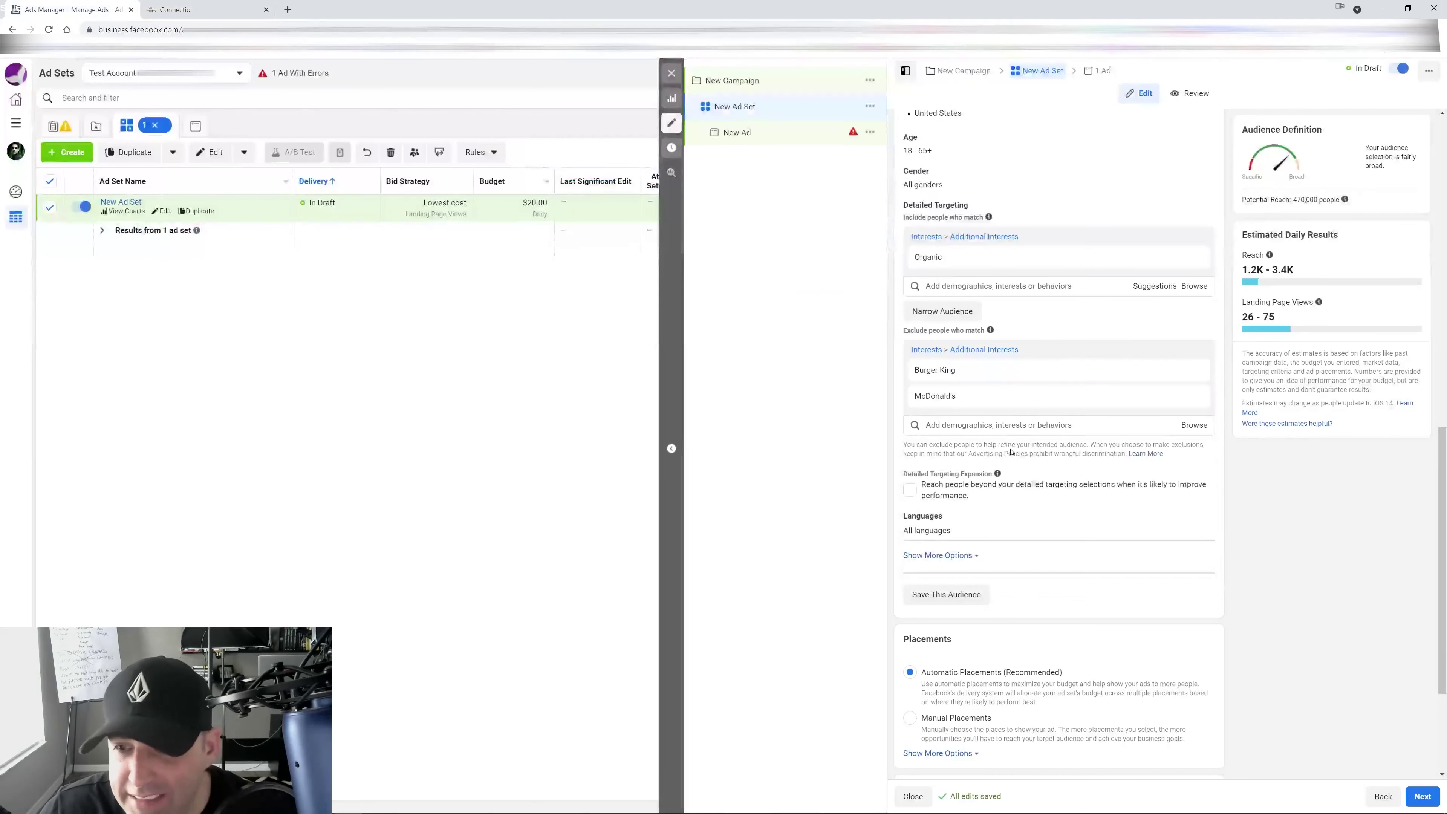
{"action": "left_click", "coordinate": [947, 425]}
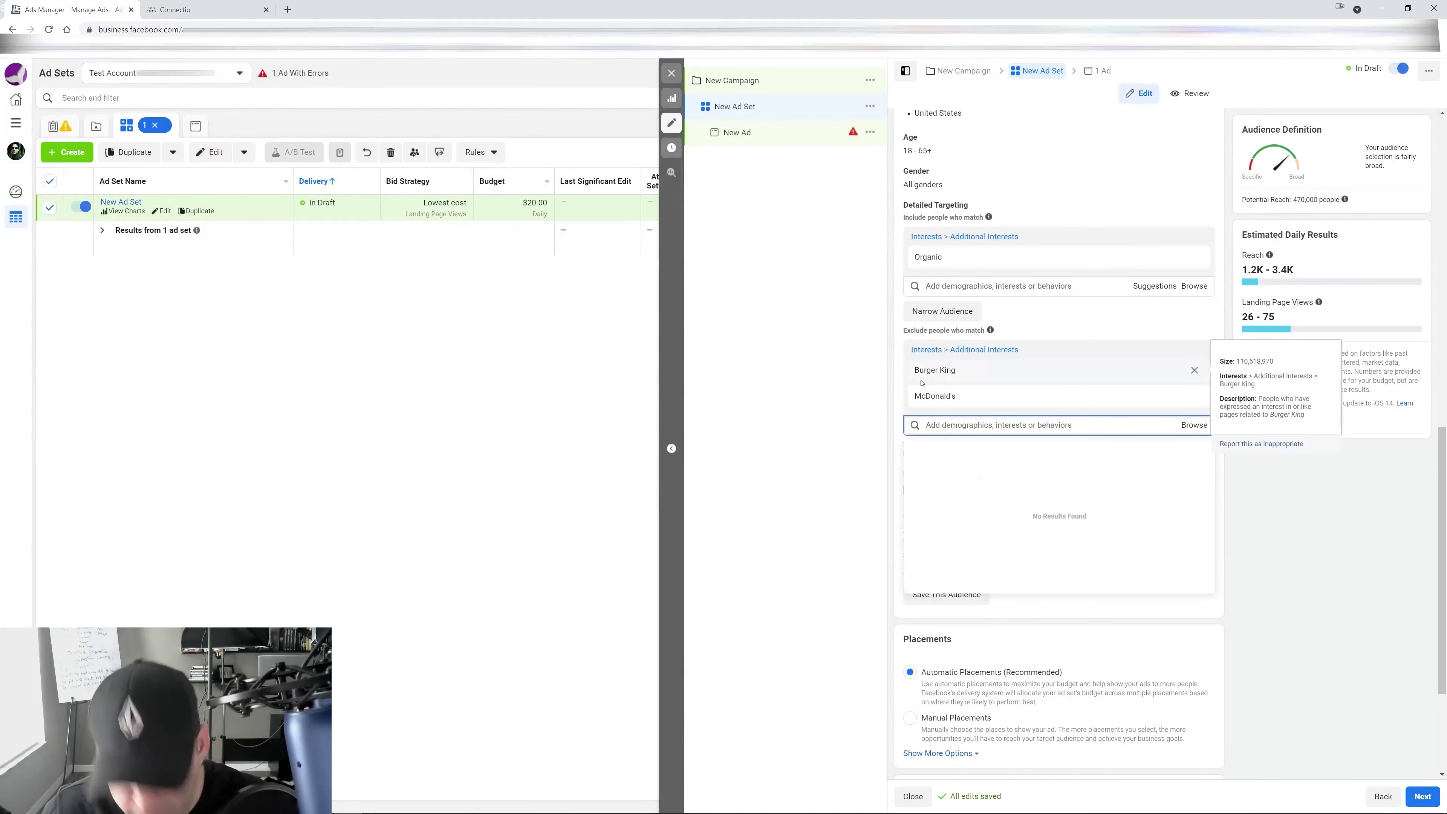
{"action": "key", "text": "ctrl+v"}
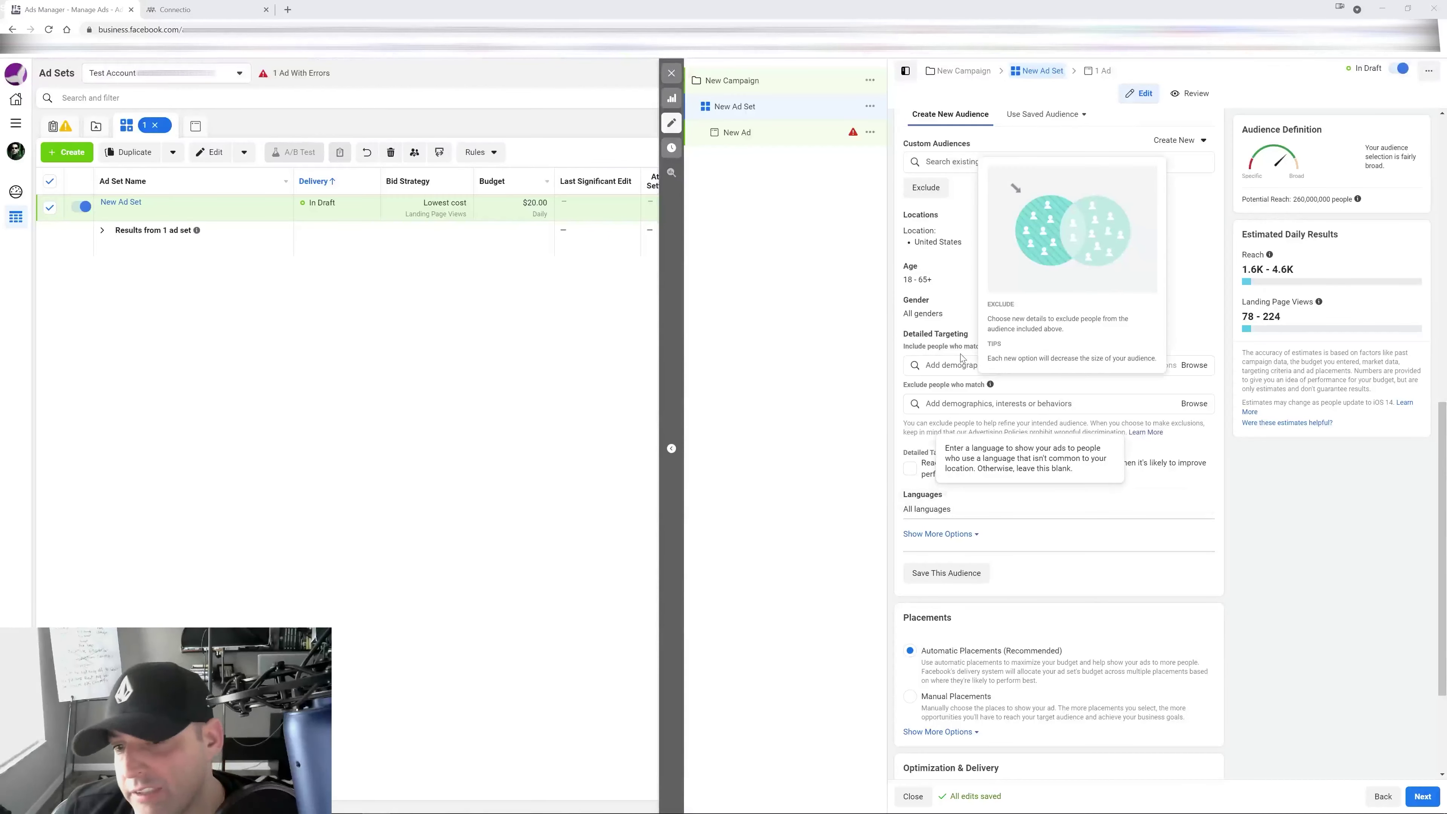
Step: Include people interested in Hunting and exclude people interested in Go Vegan in the ad set's detailed targeting
{"action": "left_click", "coordinate": [997, 365]}
{"action": "type", "text": "hunting"}
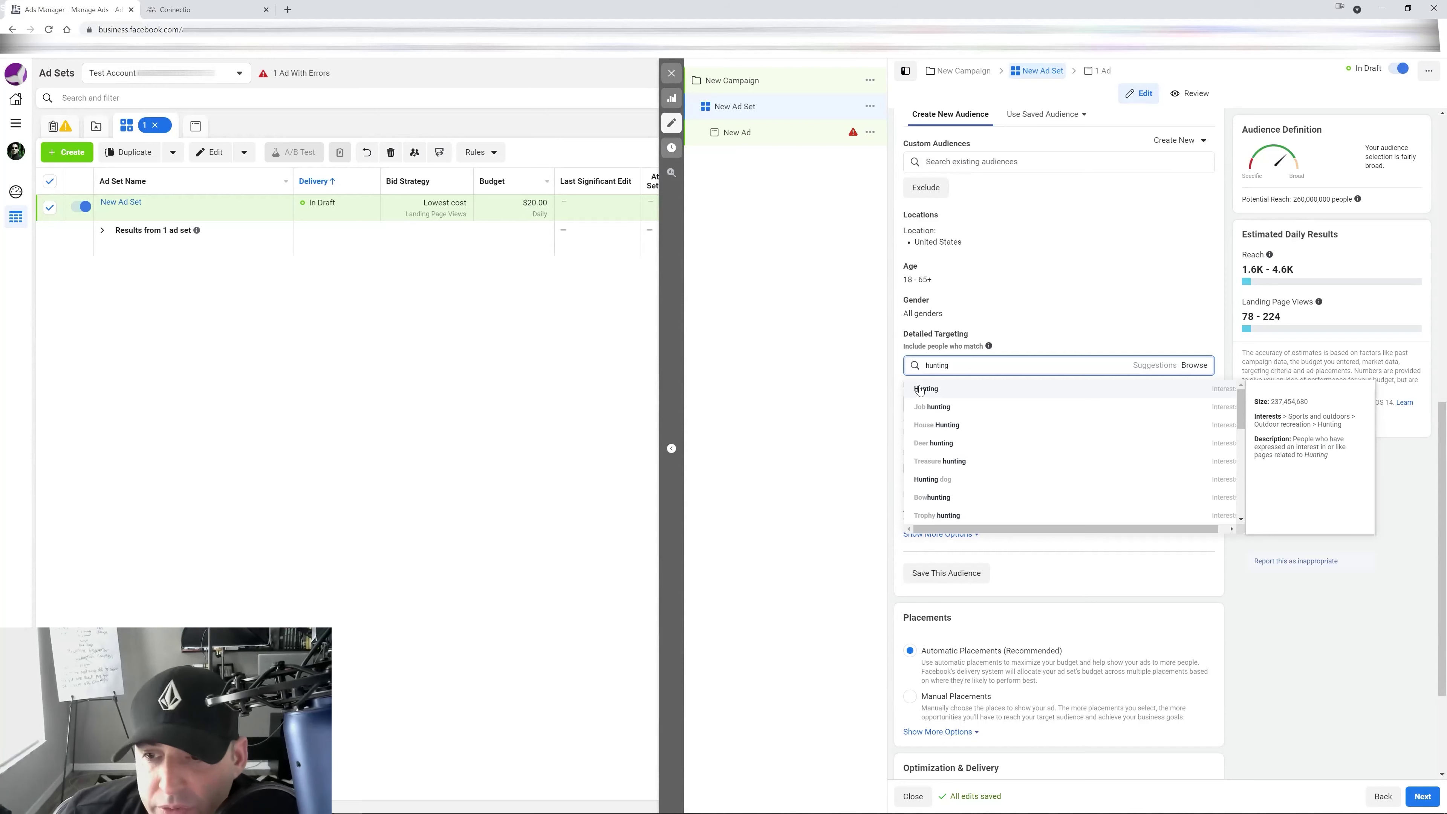
{"action": "left_click", "coordinate": [917, 388]}
{"action": "left_click", "coordinate": [1310, 546]}
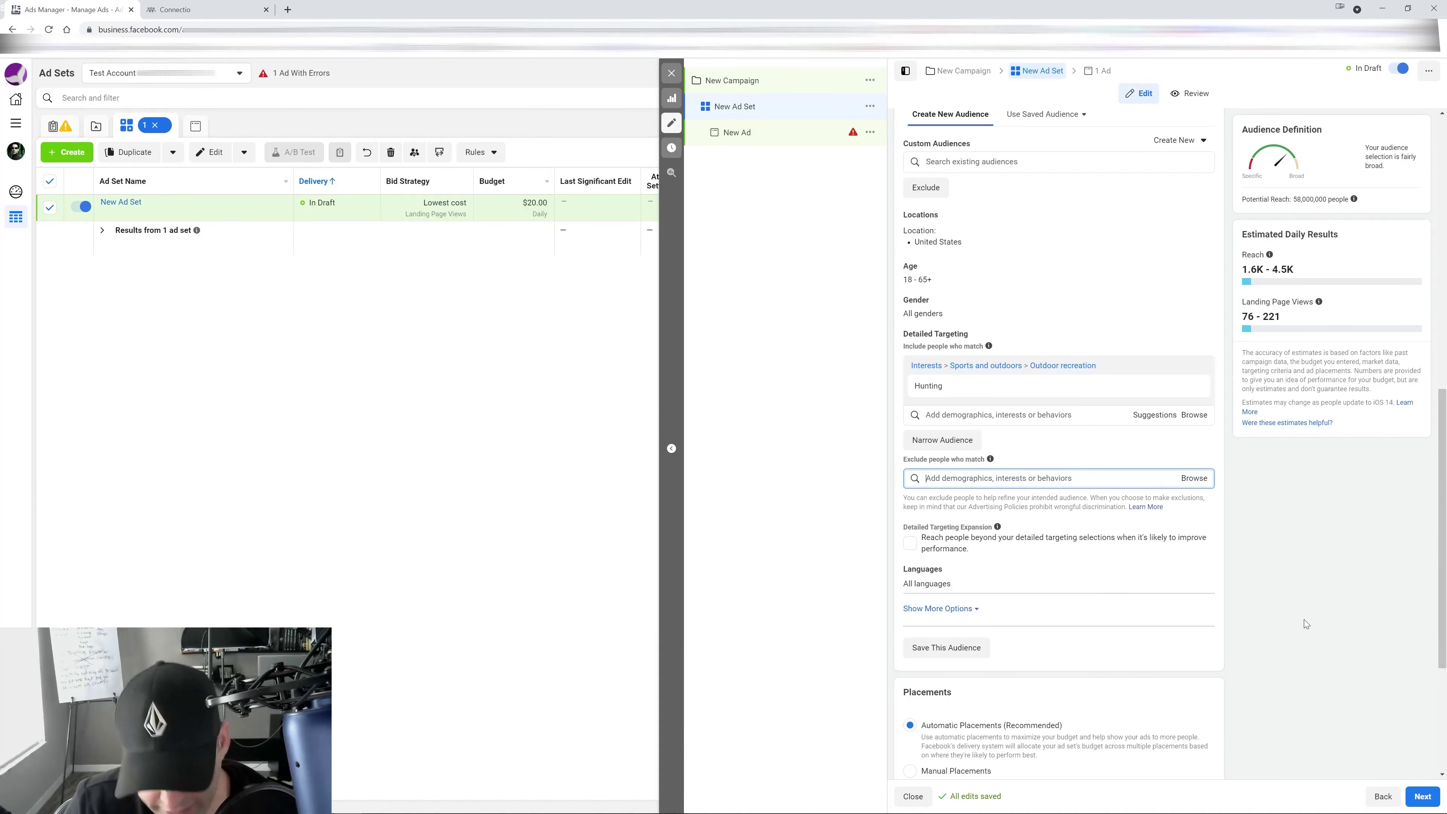
{"action": "type", "text": "vegan"}
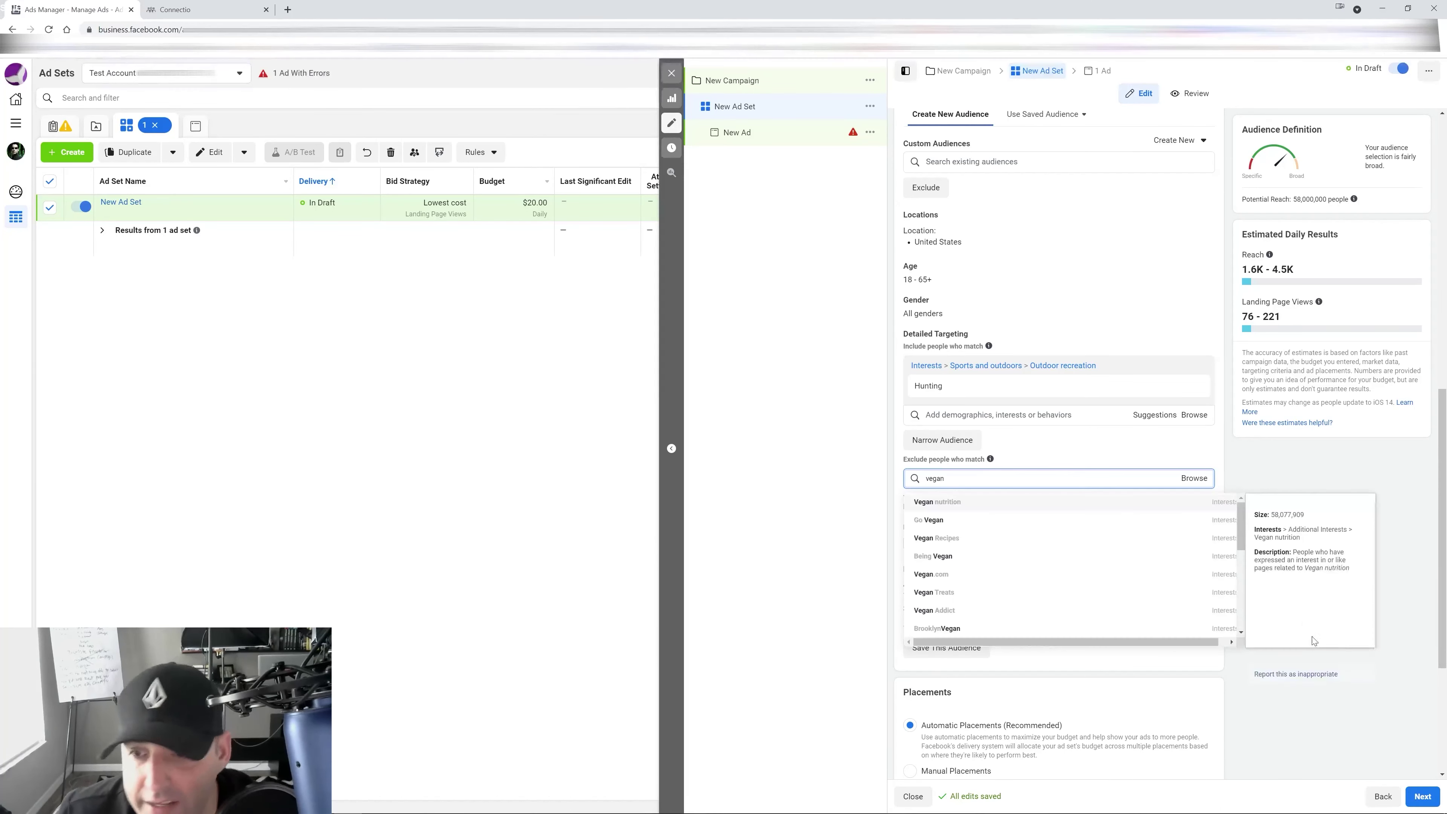
{"action": "left_click", "coordinate": [960, 537]}
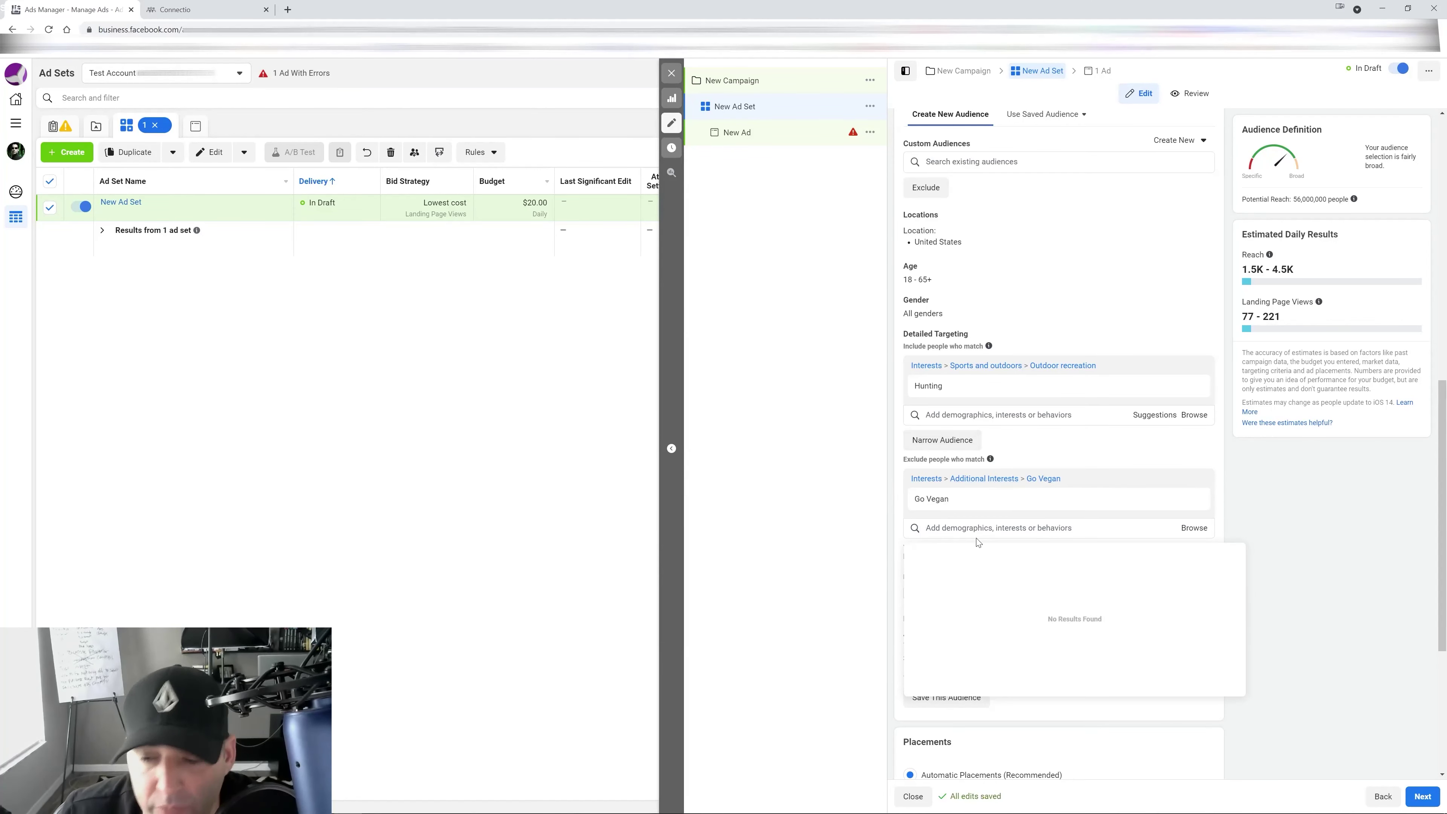
Step: Switch to Connectio and search its audience interests for "vegan"
{"action": "left_click", "coordinate": [215, 5]}
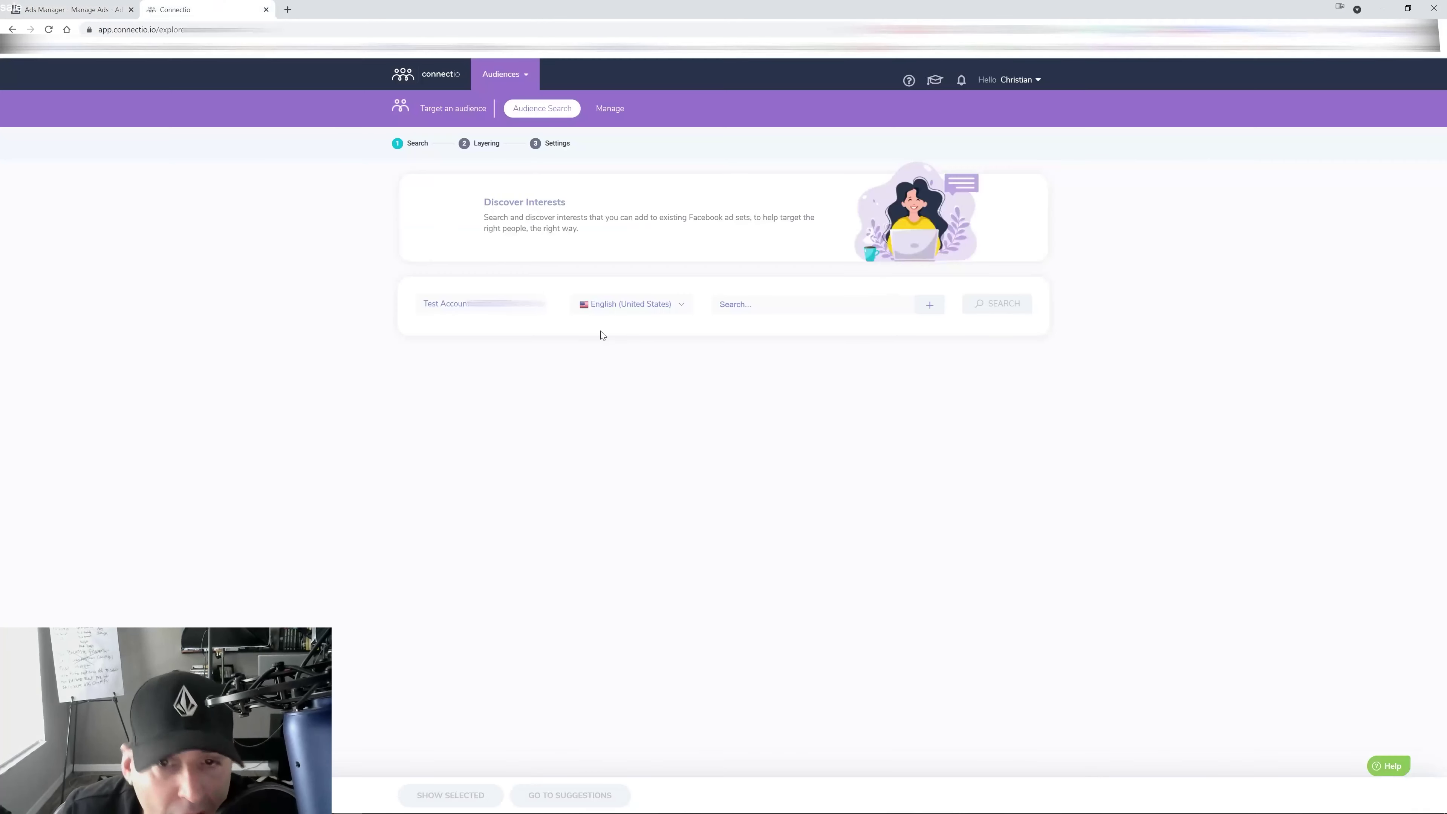
{"action": "type", "text": "vegan"}
{"action": "key", "text": "Return"}
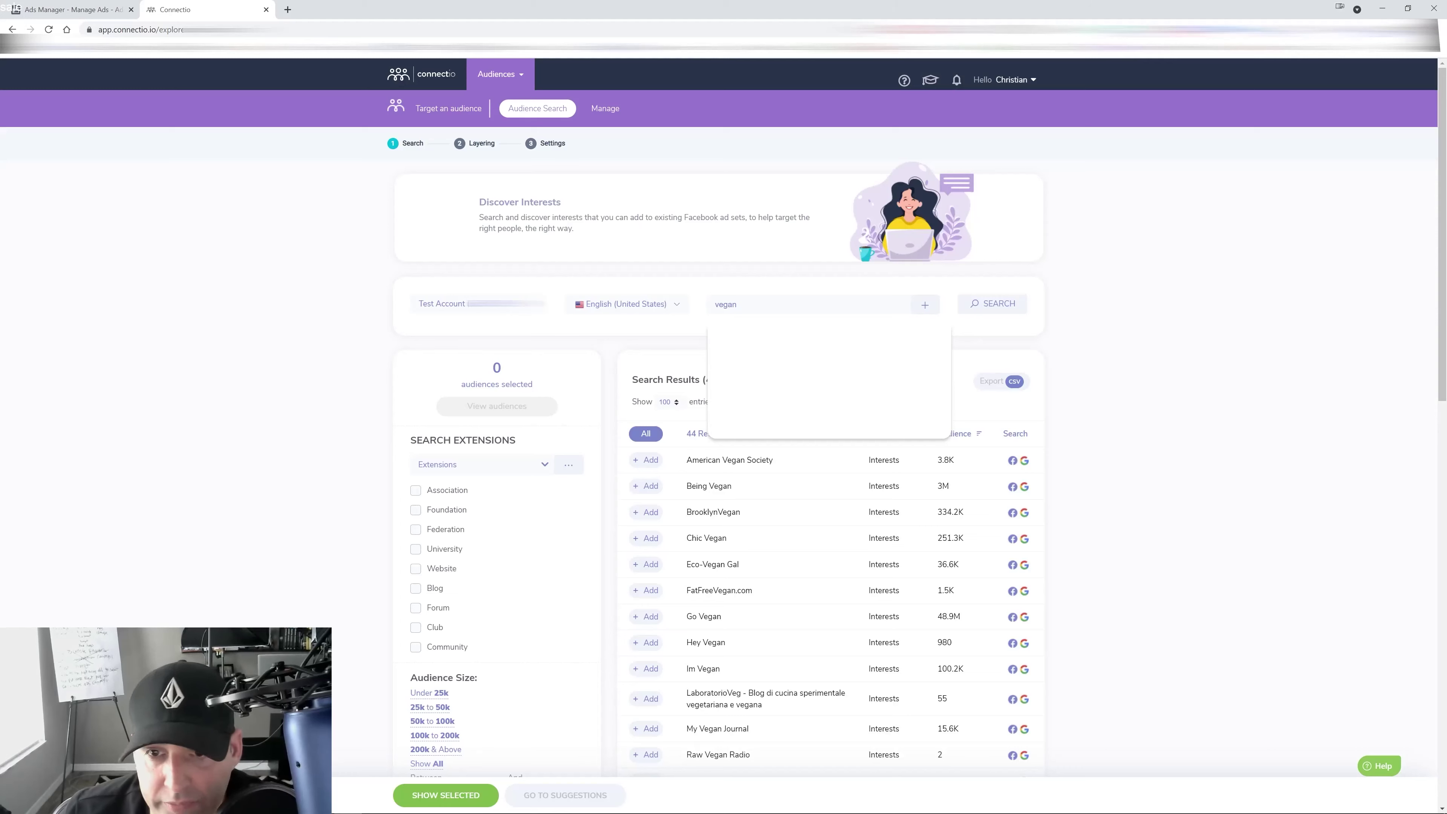
{"action": "left_click", "coordinate": [1196, 388]}
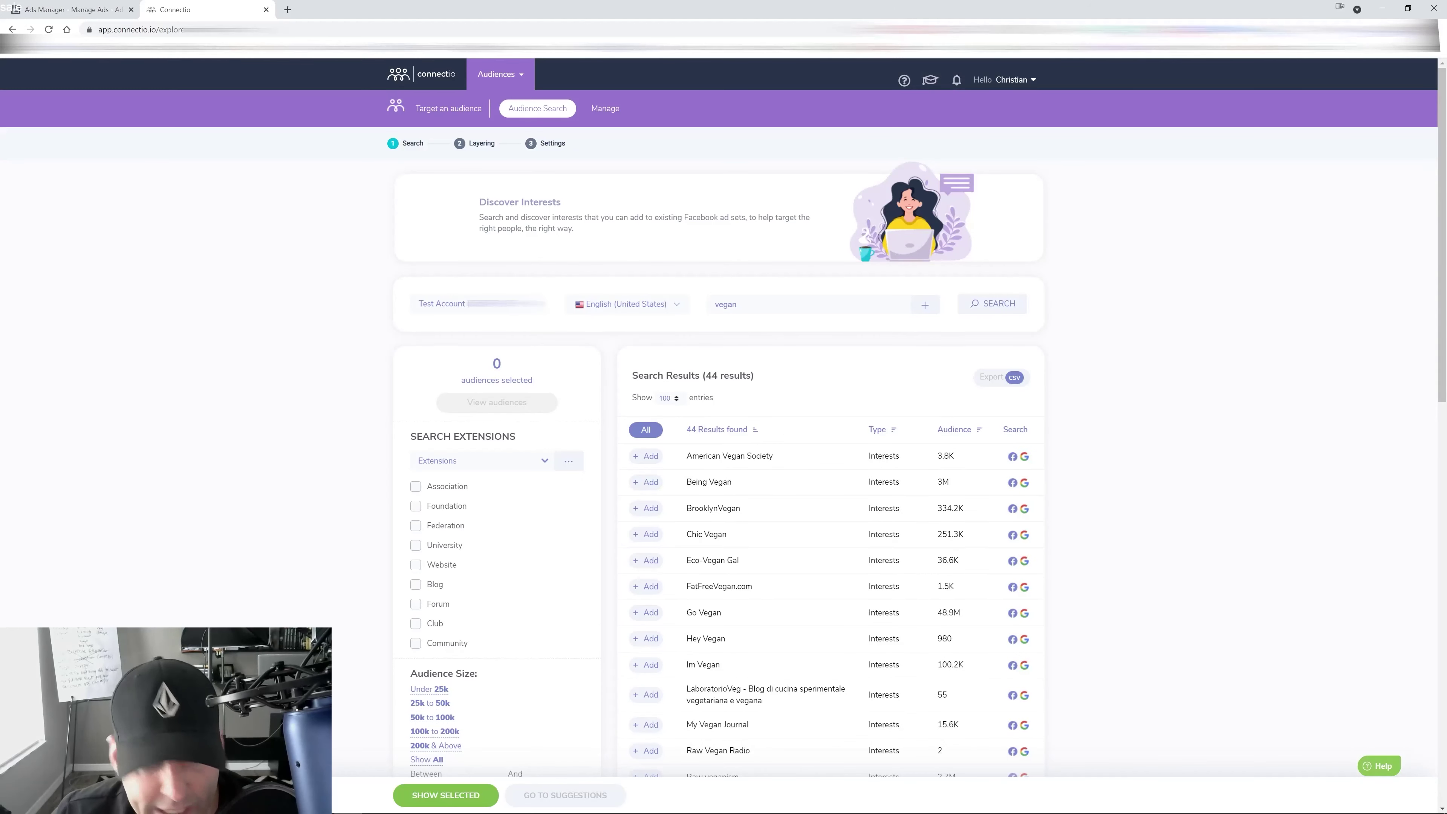
Step: Add American Vegan Society, Being Vegan, Chic Vegan, Eco-Vegan Gal, FatFreeVegan.com, Go Vegan and Vegan Addict to the selected audiences
{"action": "scroll", "coordinate": [1208, 318], "scroll_direction": "down", "scroll_amount": 3}
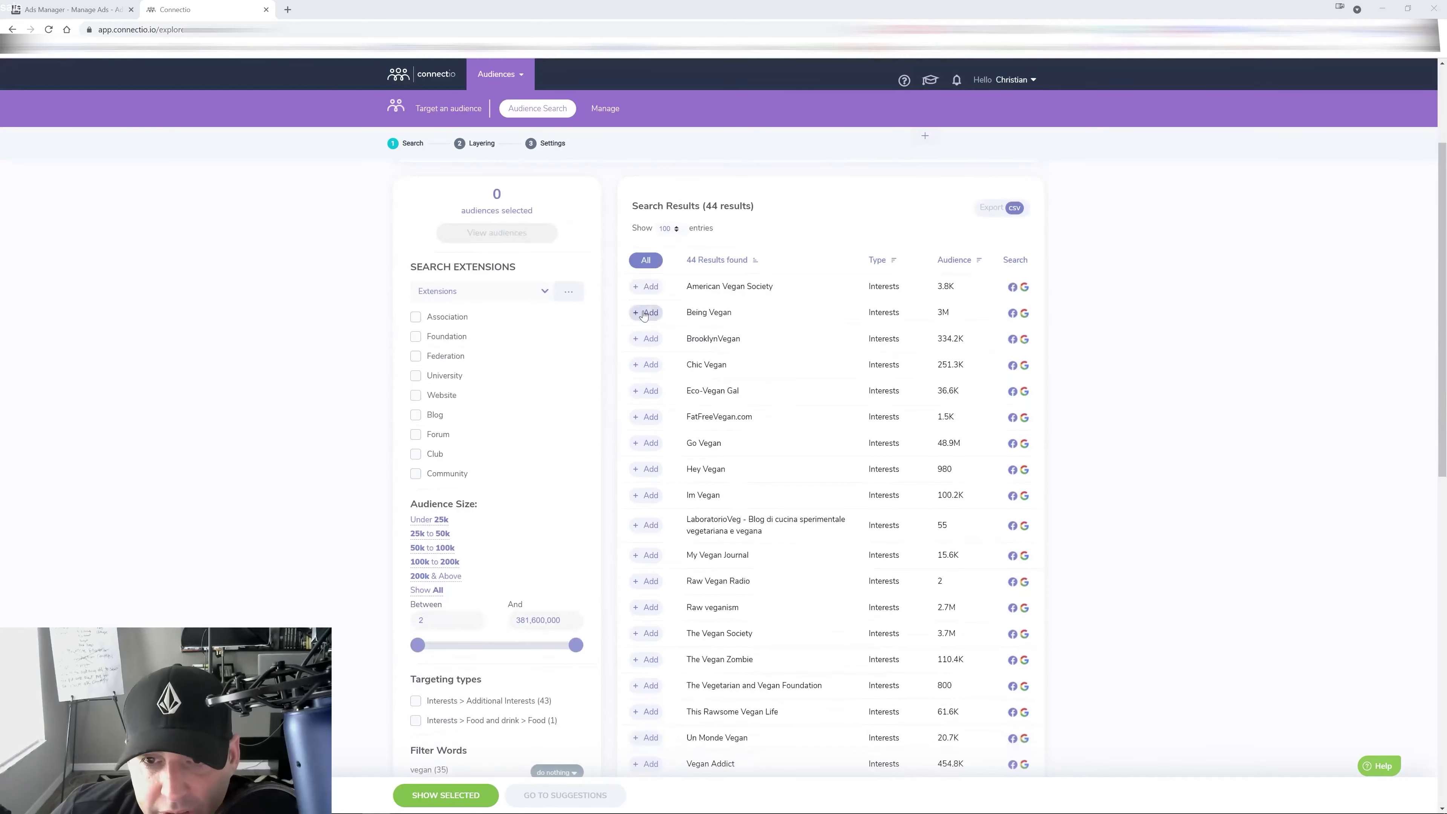
{"action": "left_click", "coordinate": [647, 286]}
{"action": "left_click", "coordinate": [647, 313]}
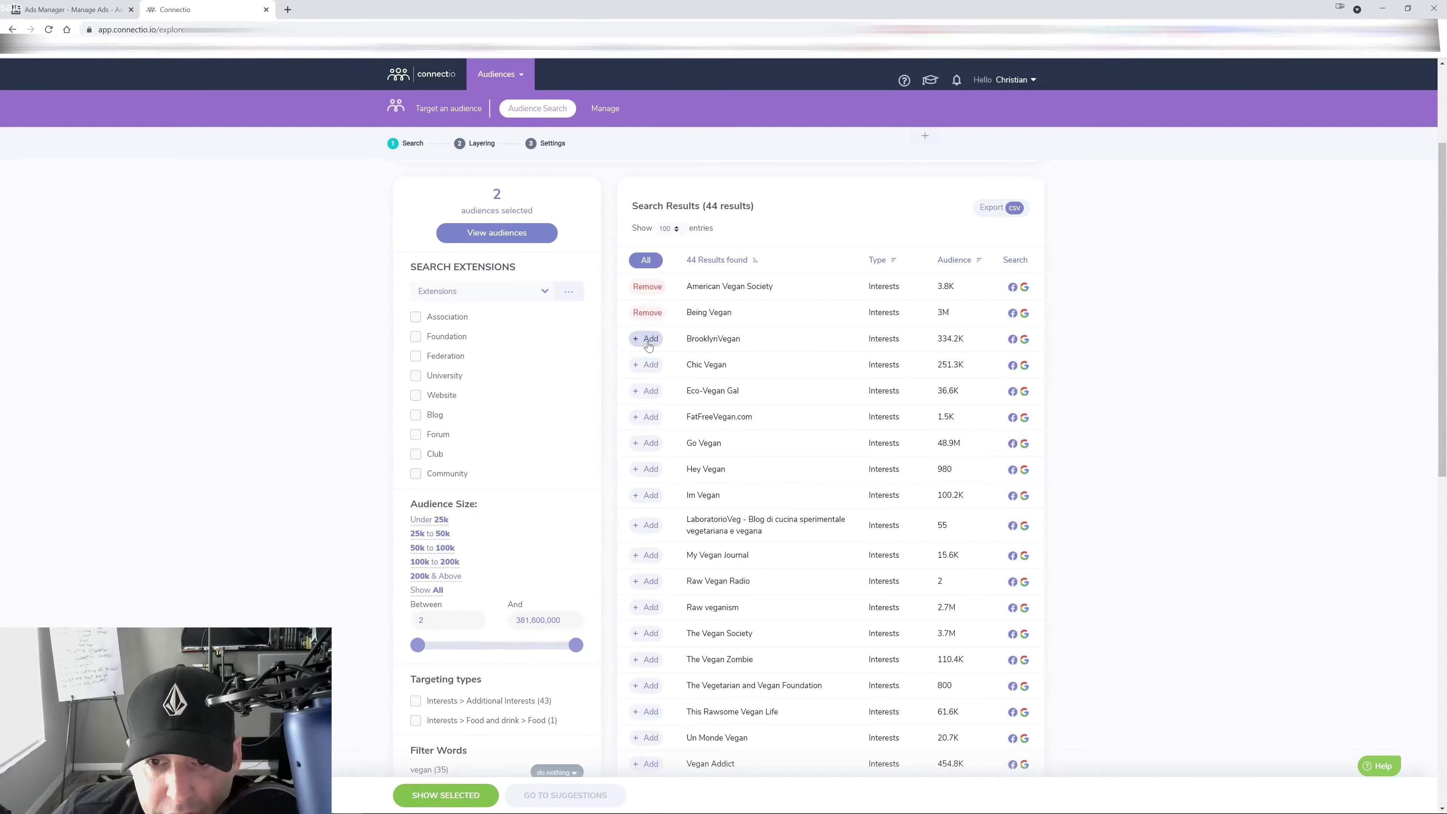
{"action": "left_click", "coordinate": [646, 364]}
{"action": "left_click", "coordinate": [646, 390]}
{"action": "left_click", "coordinate": [649, 418]}
{"action": "left_click", "coordinate": [649, 443]}
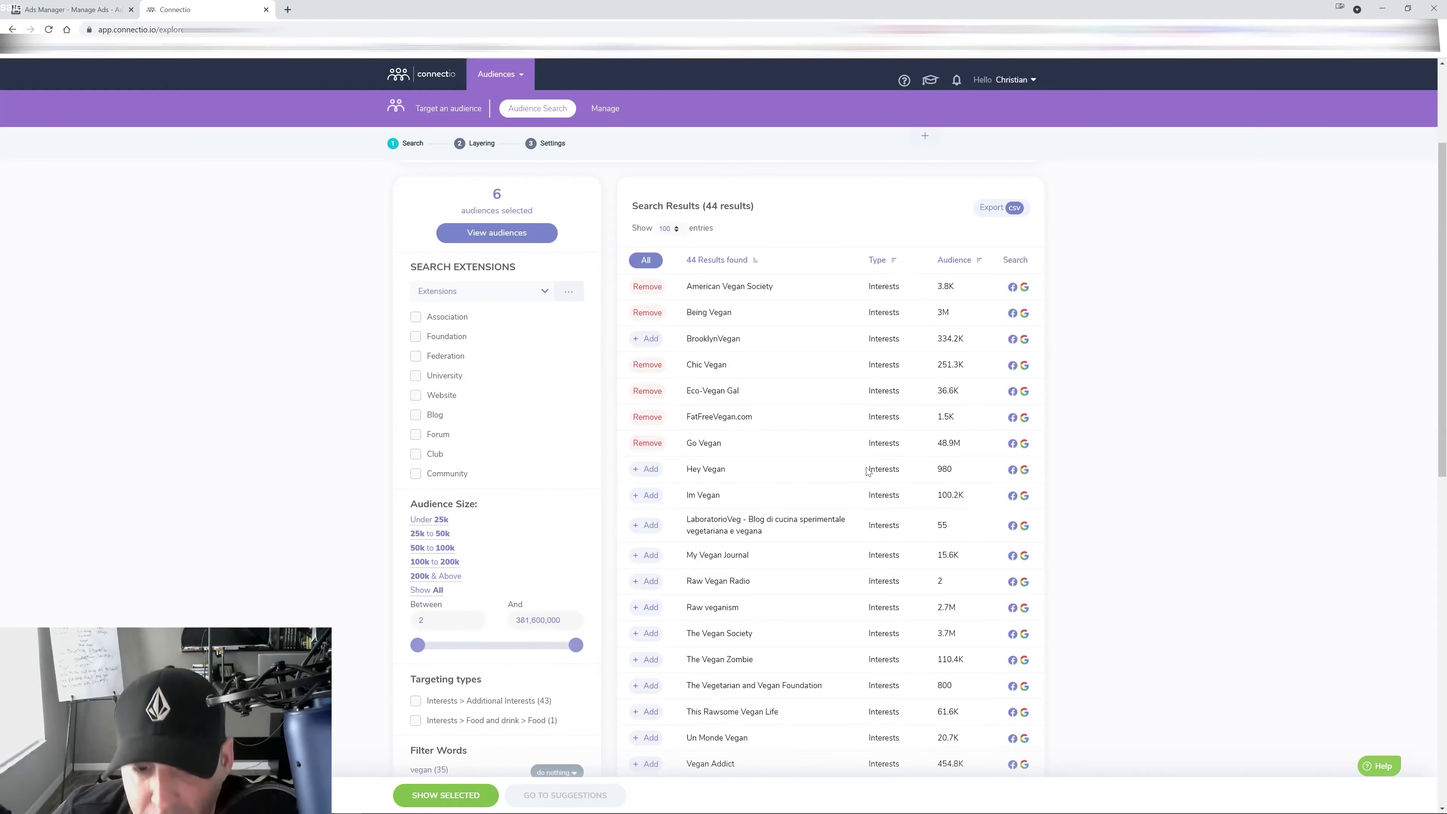
{"action": "scroll", "coordinate": [784, 476], "scroll_direction": "down", "scroll_amount": 5}
{"action": "scroll", "coordinate": [785, 476], "scroll_direction": "up", "scroll_amount": 4}
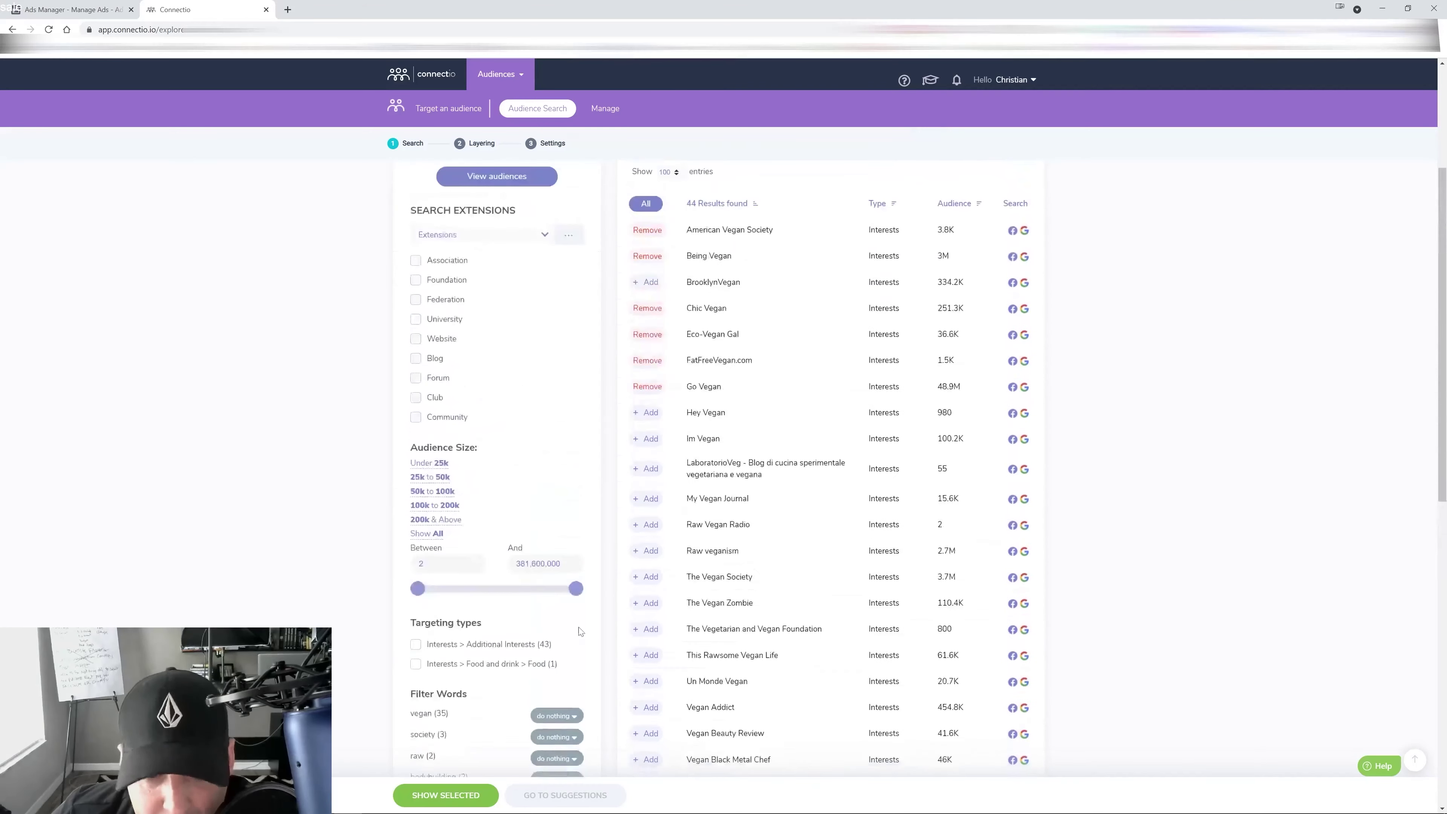
{"action": "scroll", "coordinate": [679, 572], "scroll_direction": "down", "scroll_amount": 2}
{"action": "left_click", "coordinate": [649, 594]}
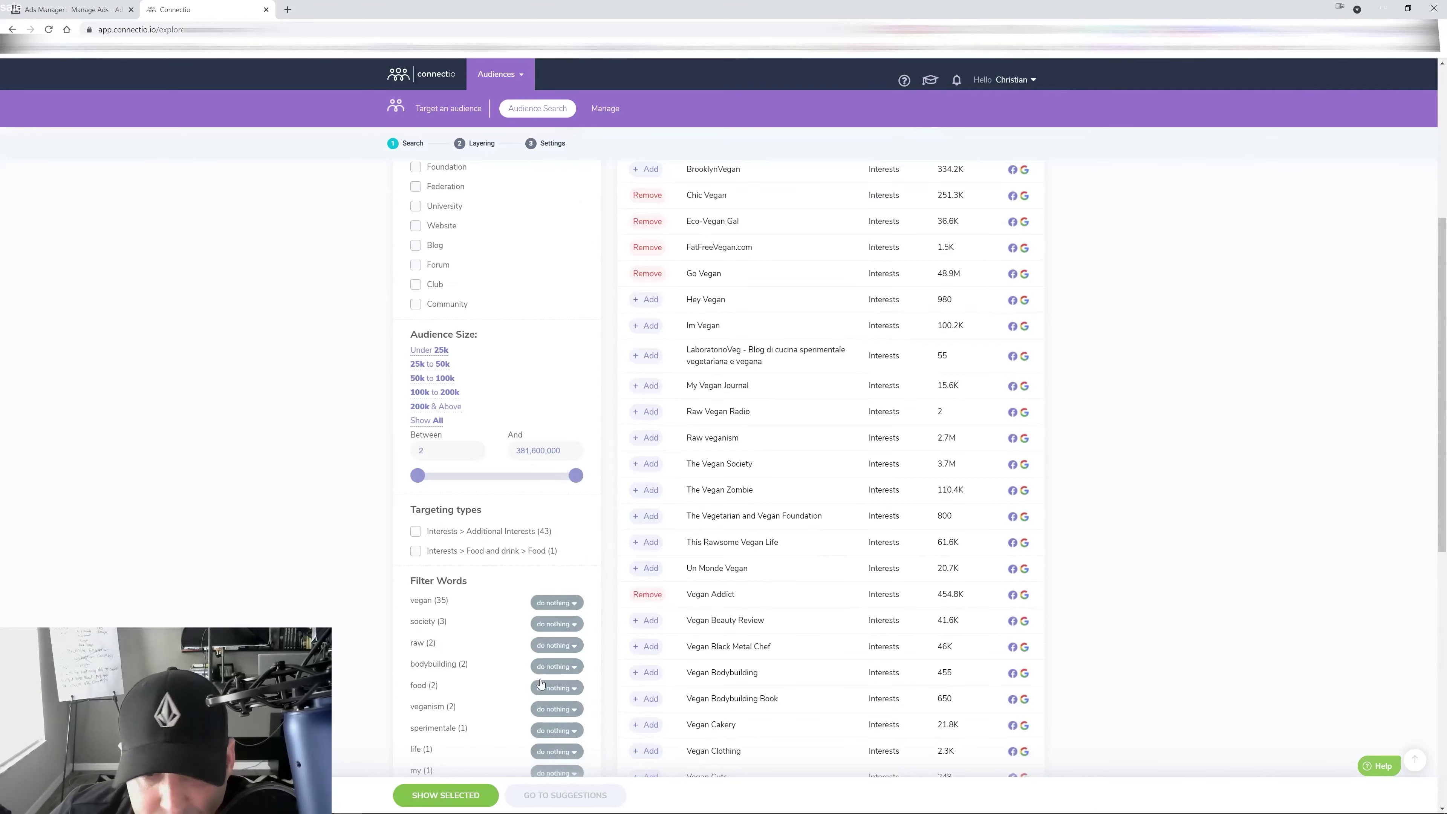
Step: Select all the chosen vegan audiences in the audience list and show suggestions based on them
{"action": "left_click", "coordinate": [476, 795]}
{"action": "left_click", "coordinate": [1044, 196]}
{"action": "left_click", "coordinate": [1077, 473]}
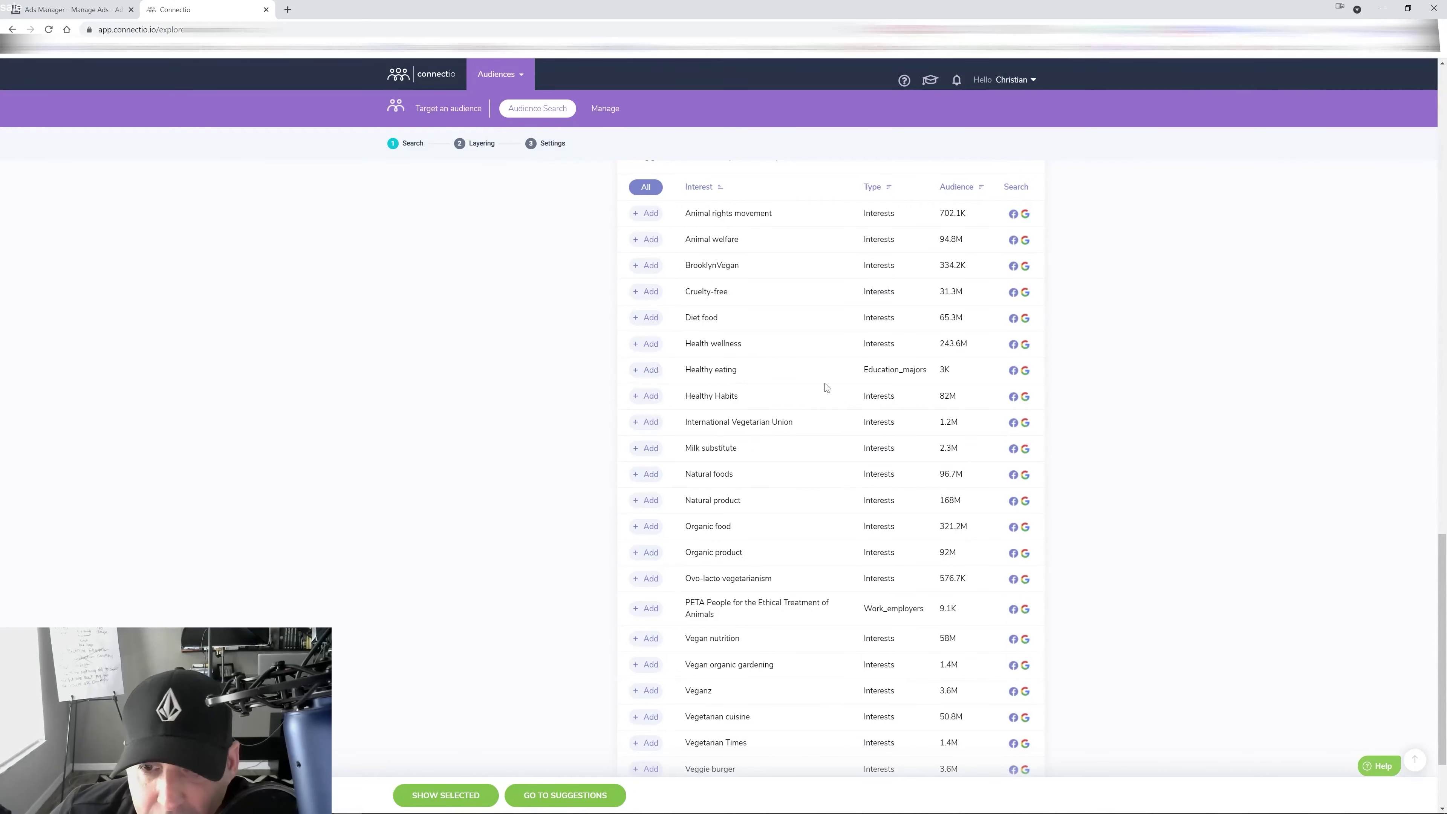
Step: Add the suggestions Vegan nutrition, Vegan organic gardening and Veganz to the selected audiences
{"action": "scroll", "coordinate": [827, 388], "scroll_direction": "down", "scroll_amount": 2}
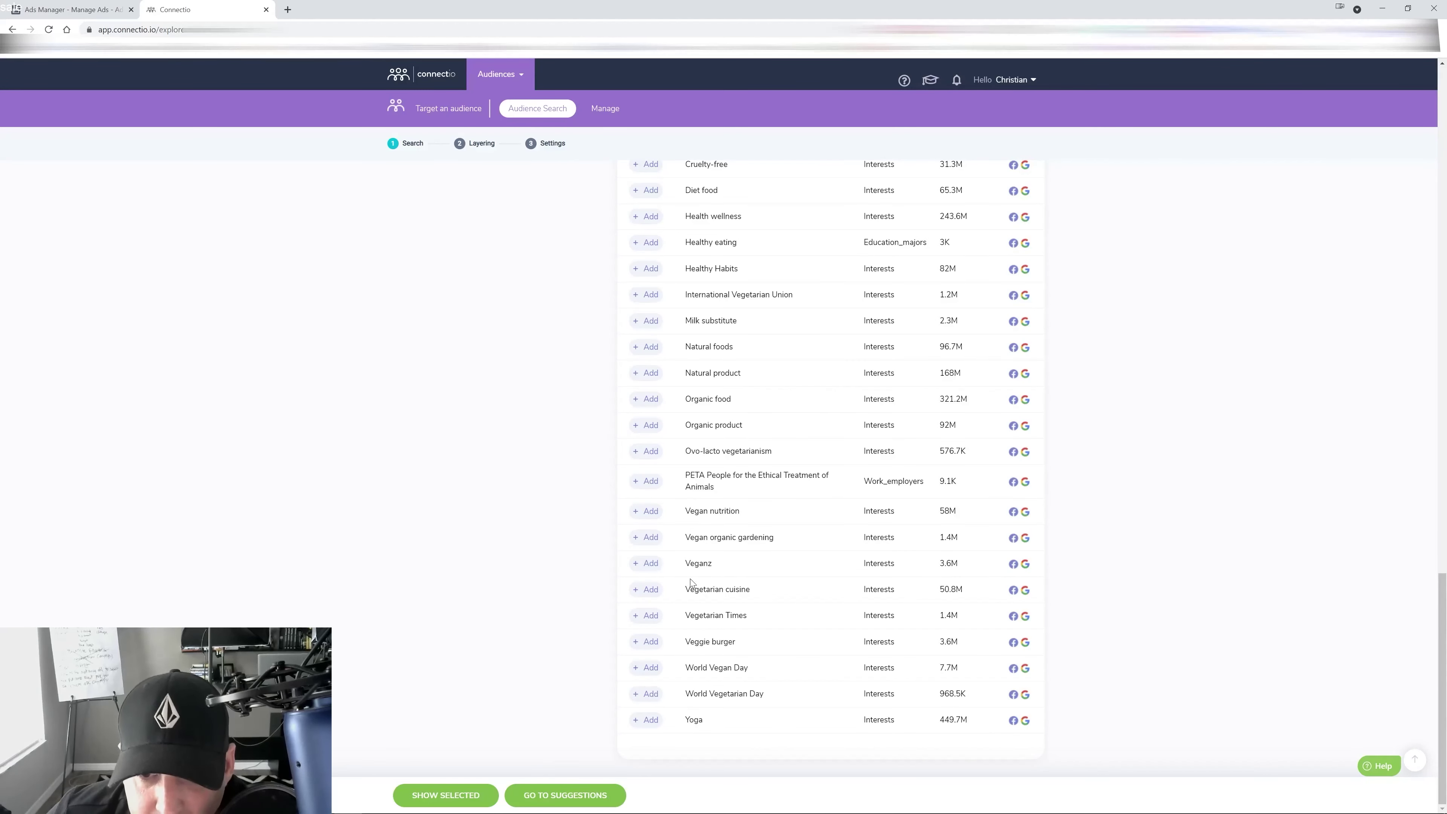
{"action": "left_click", "coordinate": [647, 511]}
{"action": "left_click", "coordinate": [647, 537]}
{"action": "left_click", "coordinate": [647, 563]}
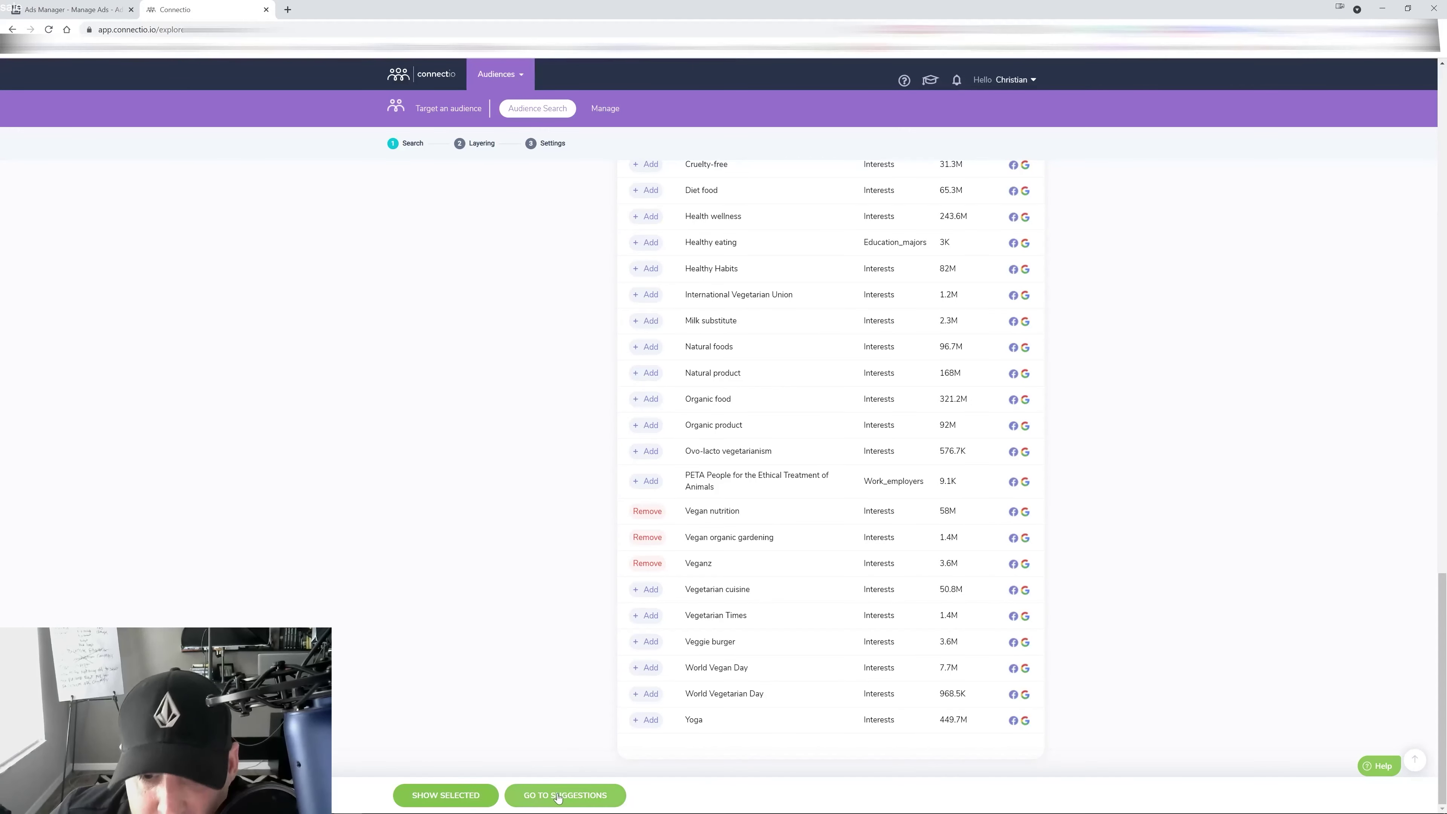
Step: Generate a fresh set of suggestions from all audiences in the extended vegan list
{"action": "left_click", "coordinate": [473, 795]}
{"action": "left_click", "coordinate": [1045, 196]}
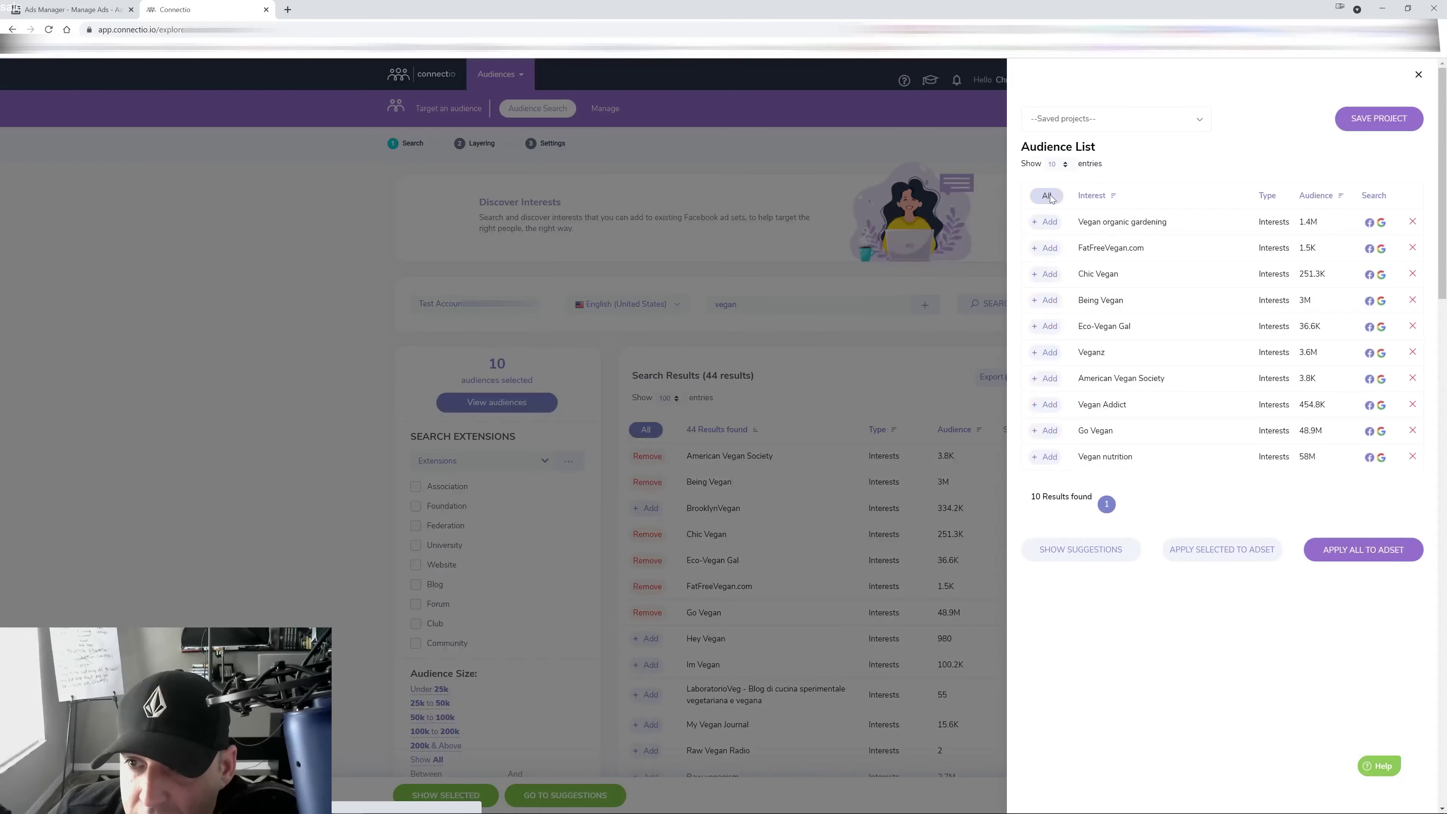
{"action": "left_click", "coordinate": [1085, 550]}
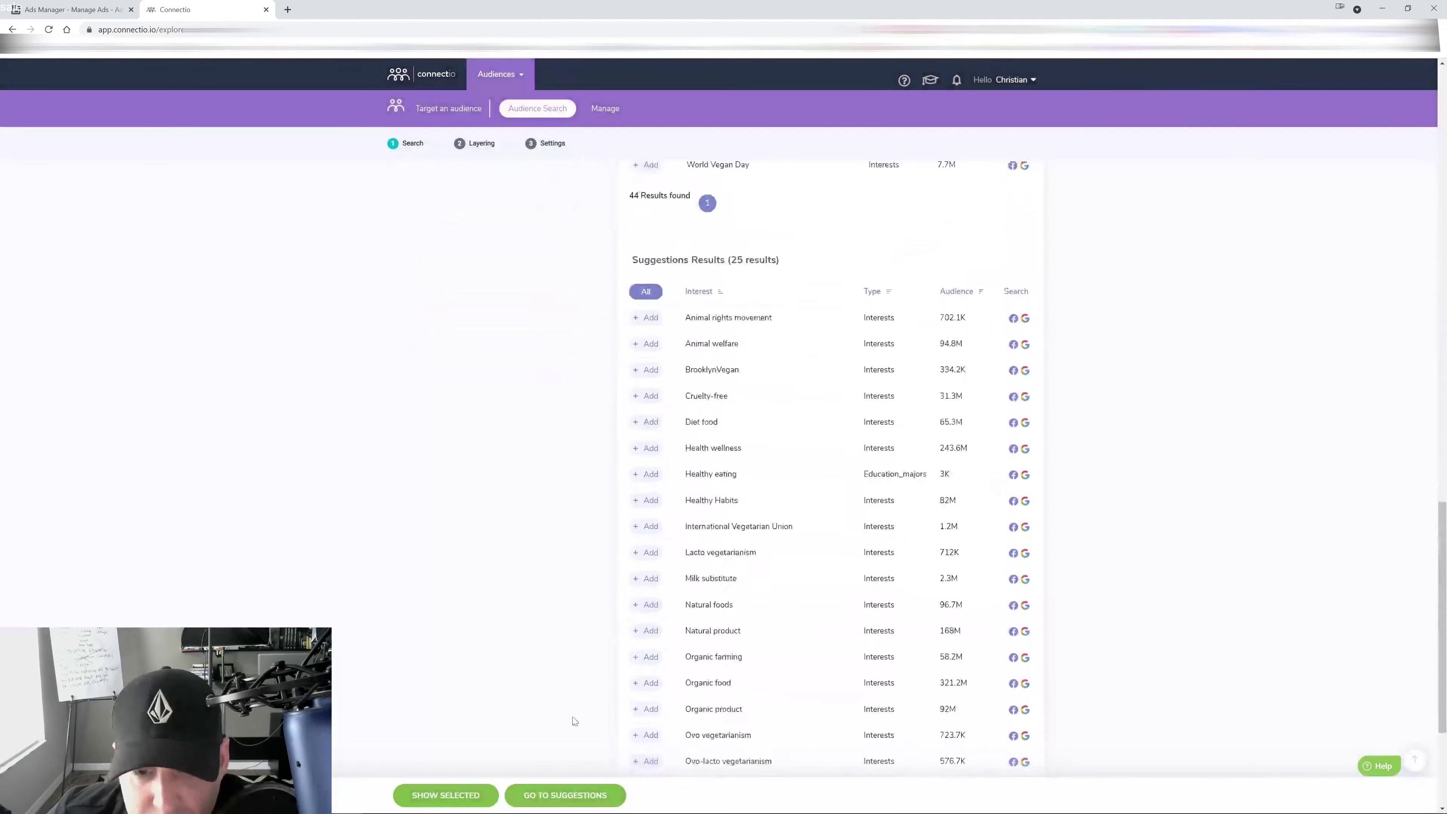
{"action": "scroll", "coordinate": [574, 721], "scroll_direction": "down", "scroll_amount": 2}
Step: Apply the whole vegan audience list to the ad set and copy the text of its Layer 1 interests
{"action": "left_click", "coordinate": [446, 795]}
{"action": "left_click", "coordinate": [1354, 551]}
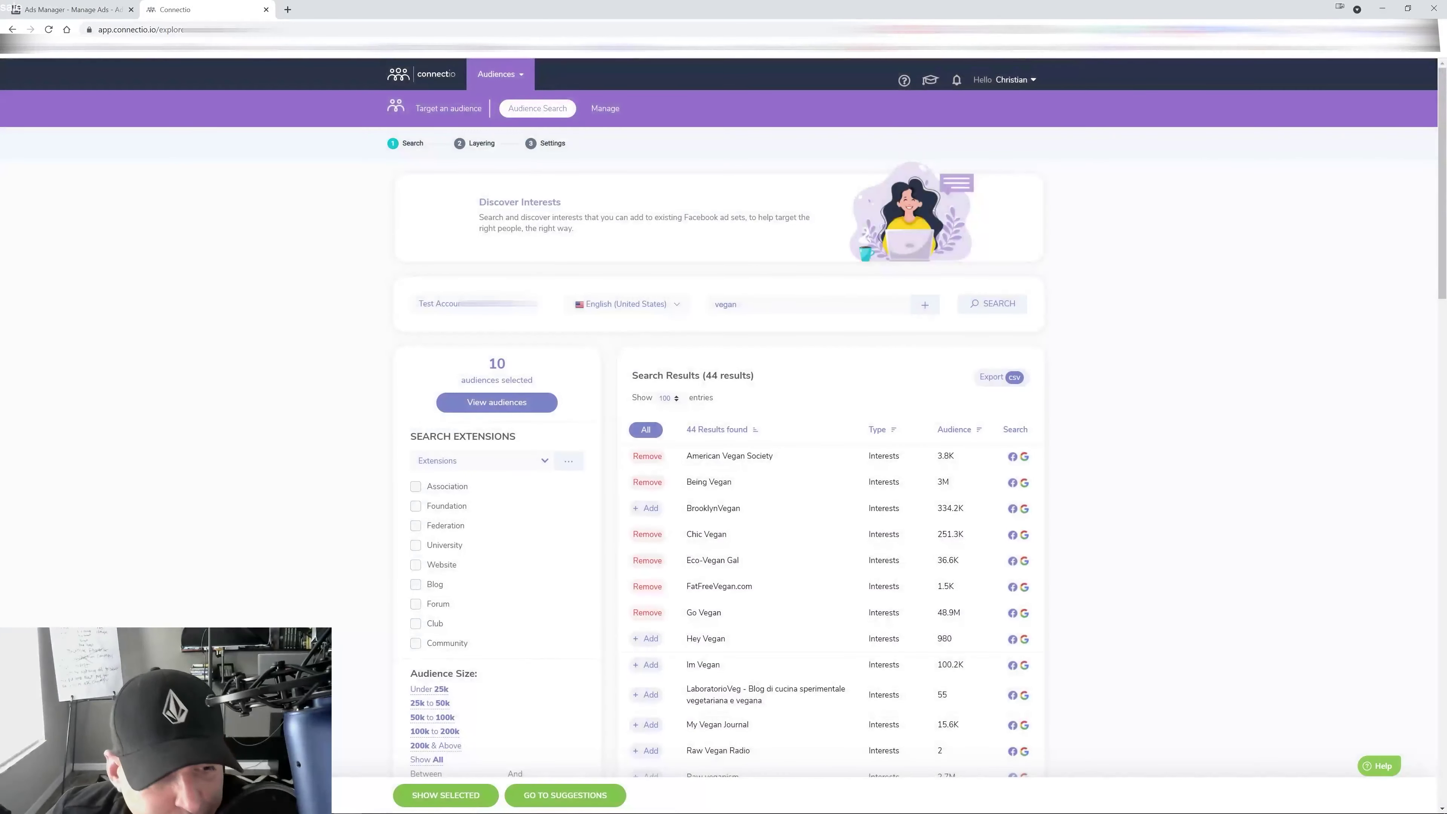
{"action": "left_click", "coordinate": [604, 363]}
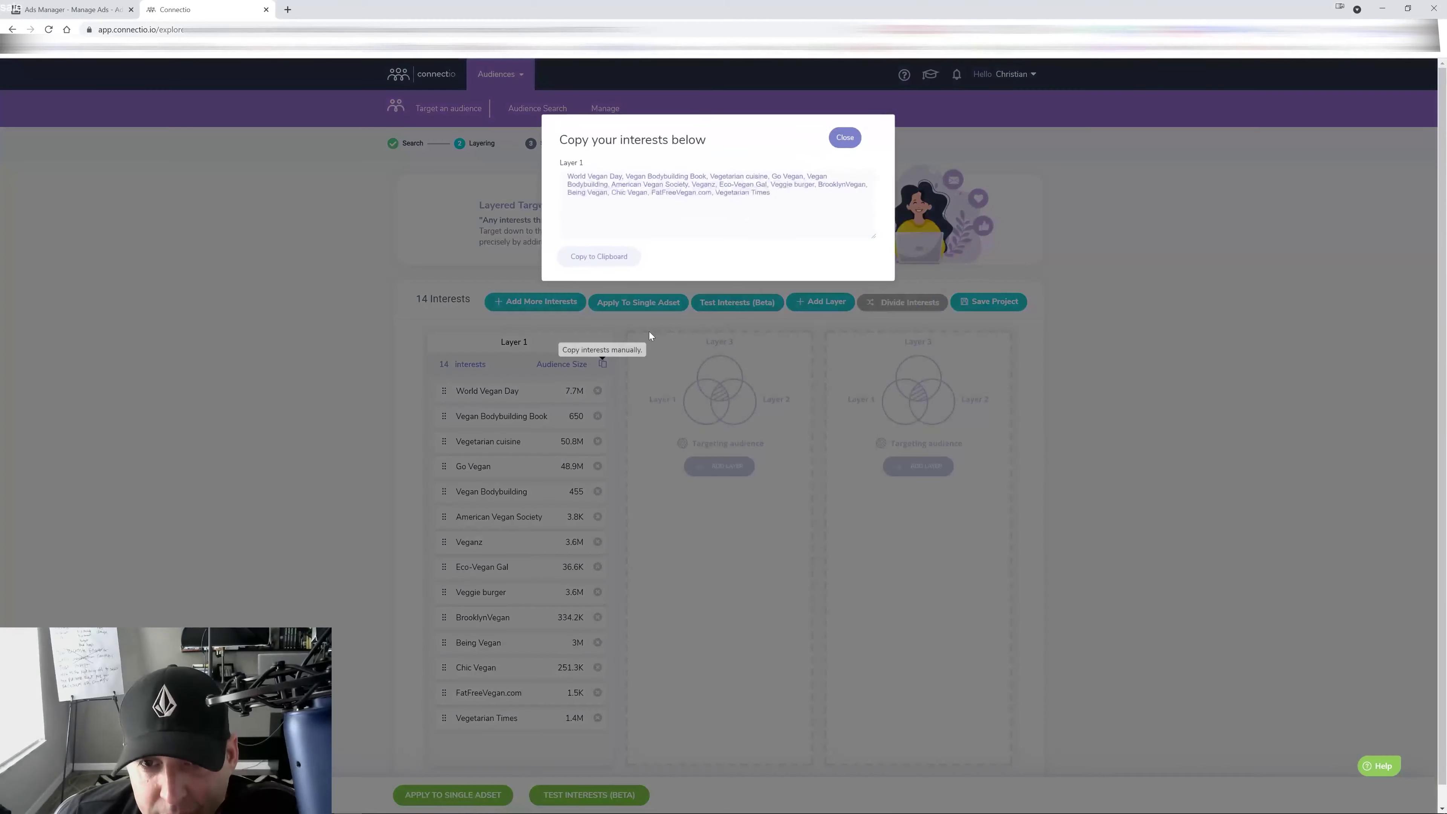
{"action": "key", "text": "ctrl+a"}
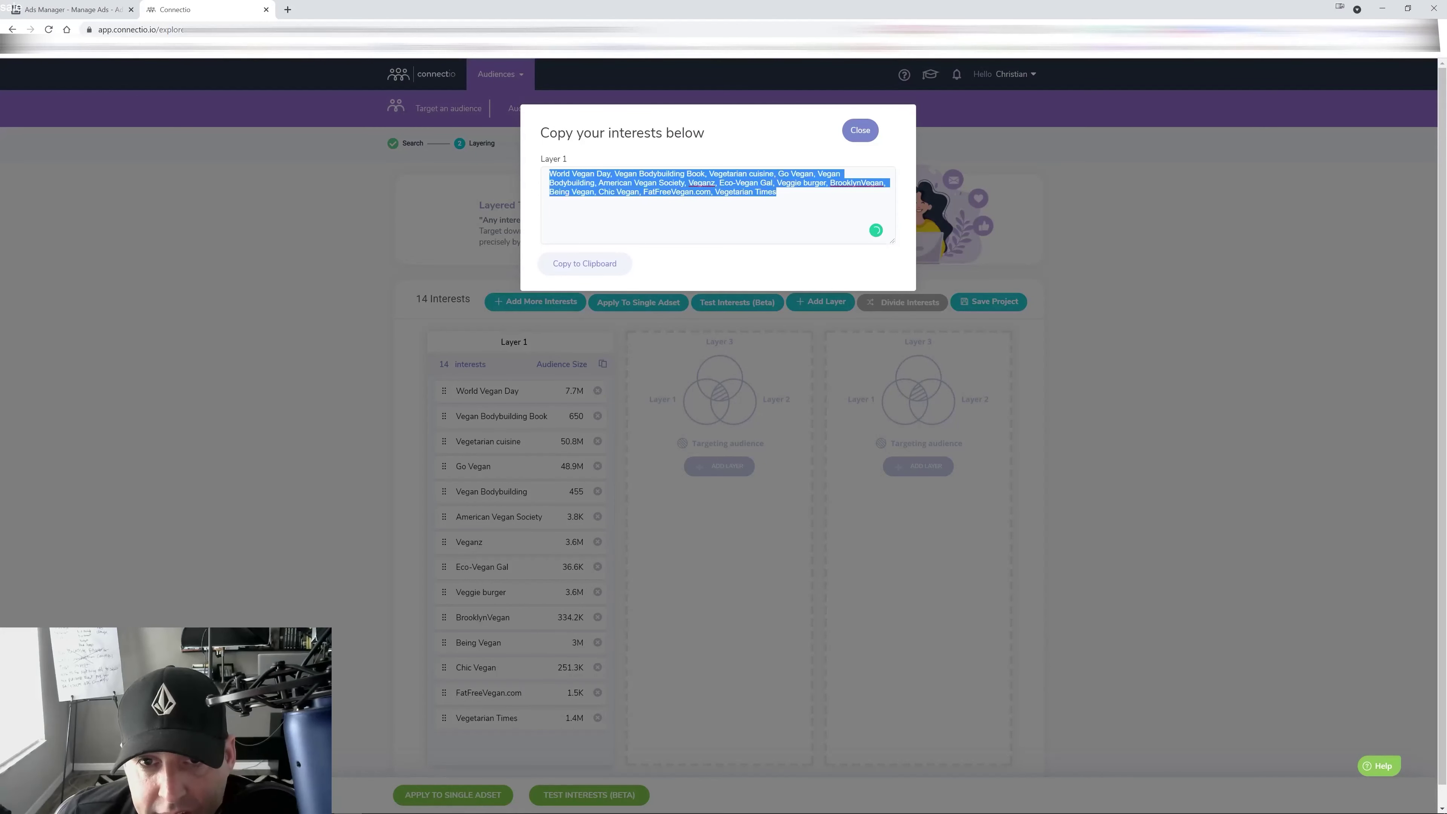
{"action": "right_click", "coordinate": [588, 178]}
{"action": "left_click", "coordinate": [615, 219]}
Step: Switch to Ads Manager and paste the copied vegan interests into the exclusions alongside Go Vegan
{"action": "left_click", "coordinate": [73, 9]}
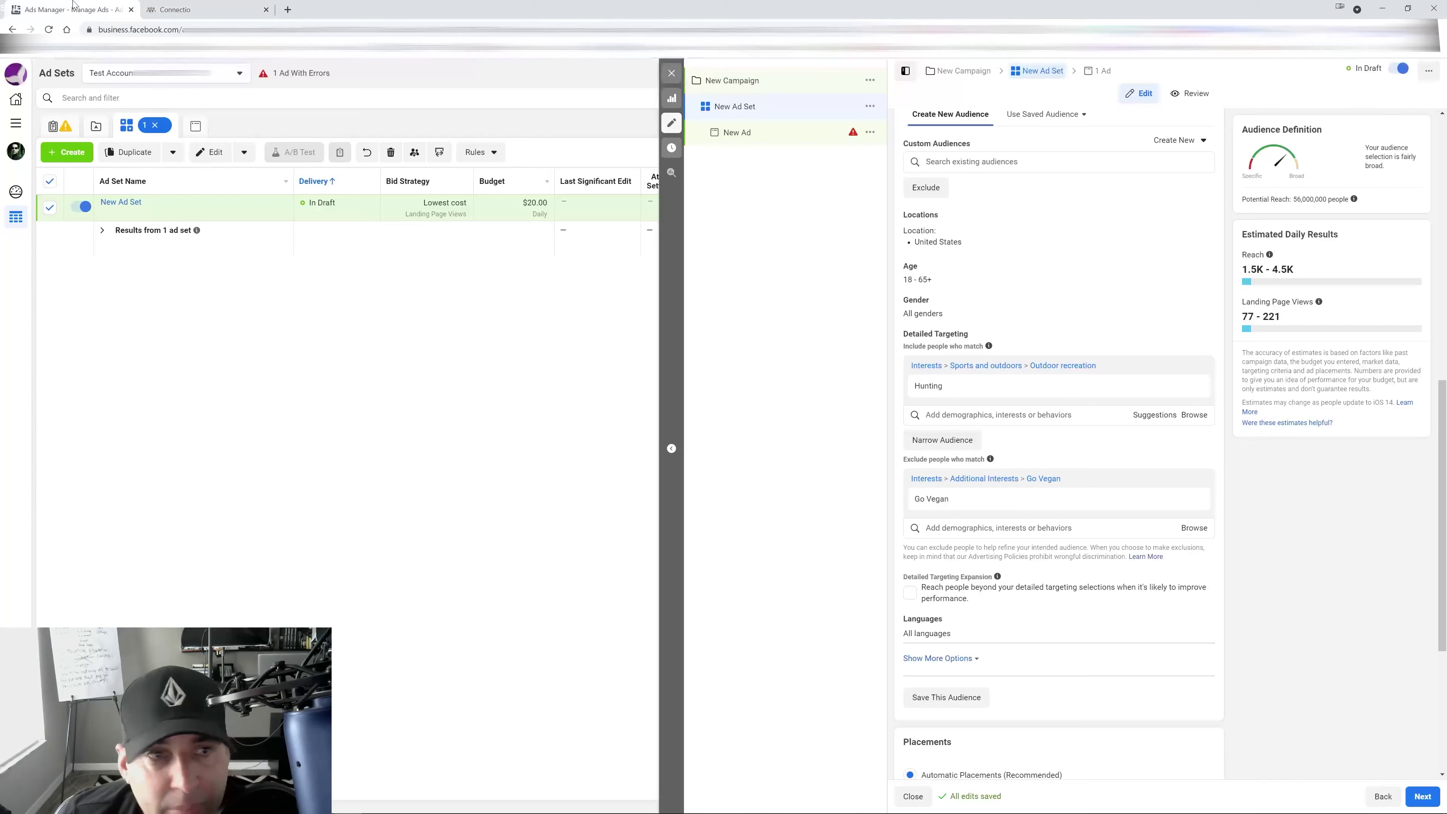
{"action": "left_click", "coordinate": [1053, 528]}
{"action": "key", "text": "ctrl+v"}
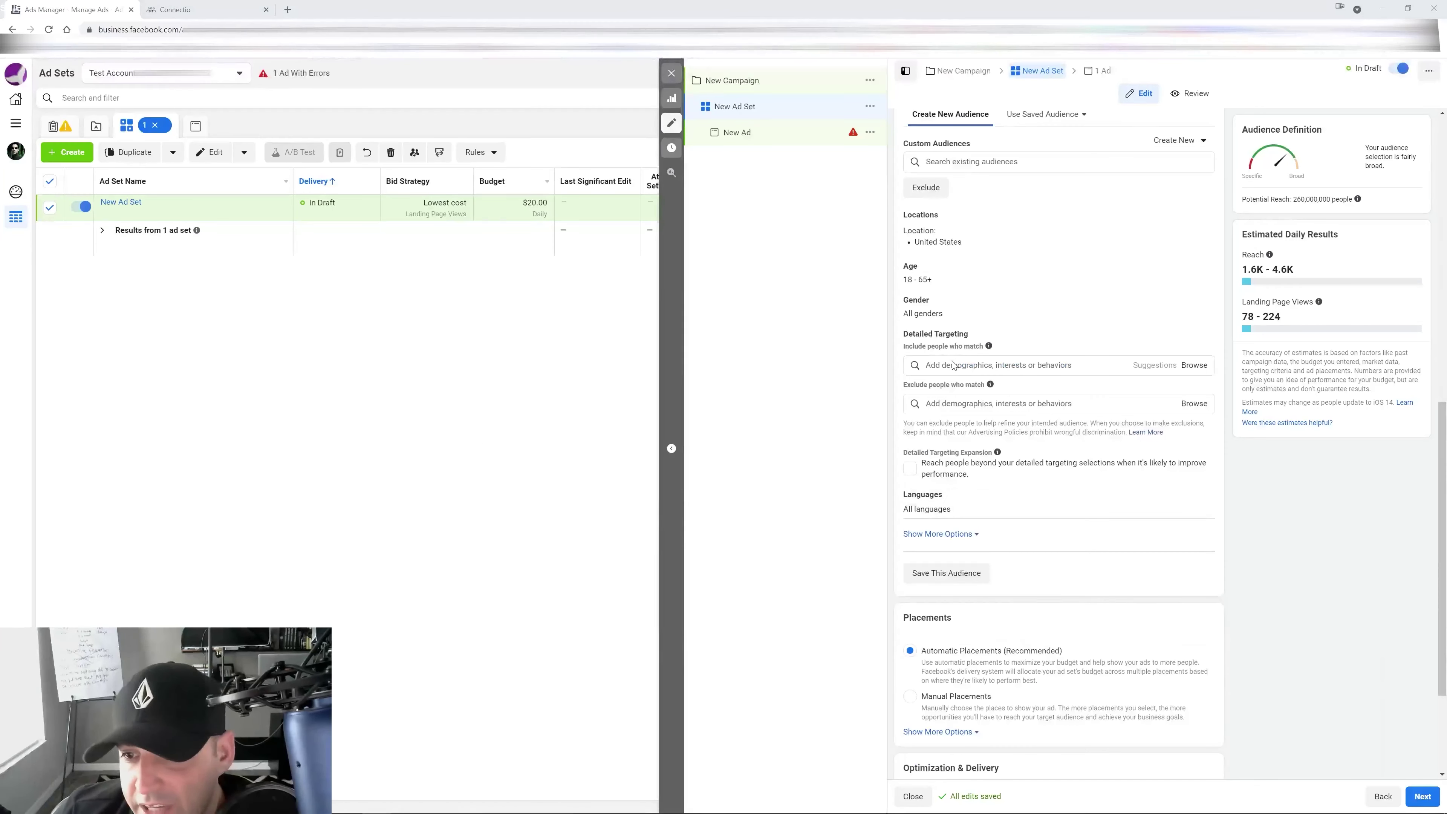
Step: Include people interested in Luxury goods and exclude people interested in Bargain Hunters in the ad set's detailed targeting
{"action": "left_click", "coordinate": [953, 364]}
{"action": "type", "text": "luxury"}
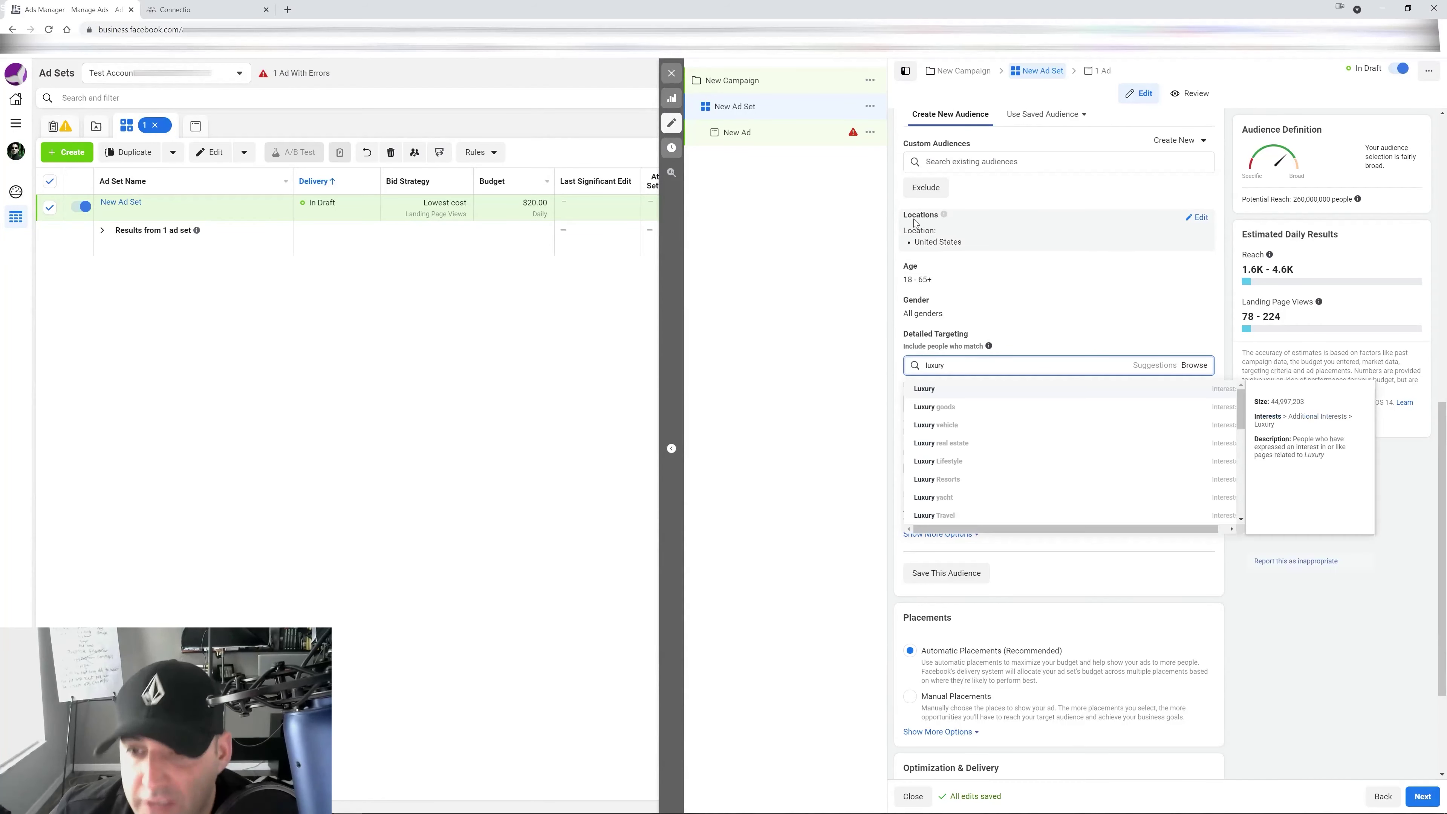
{"action": "left_click", "coordinate": [954, 408]}
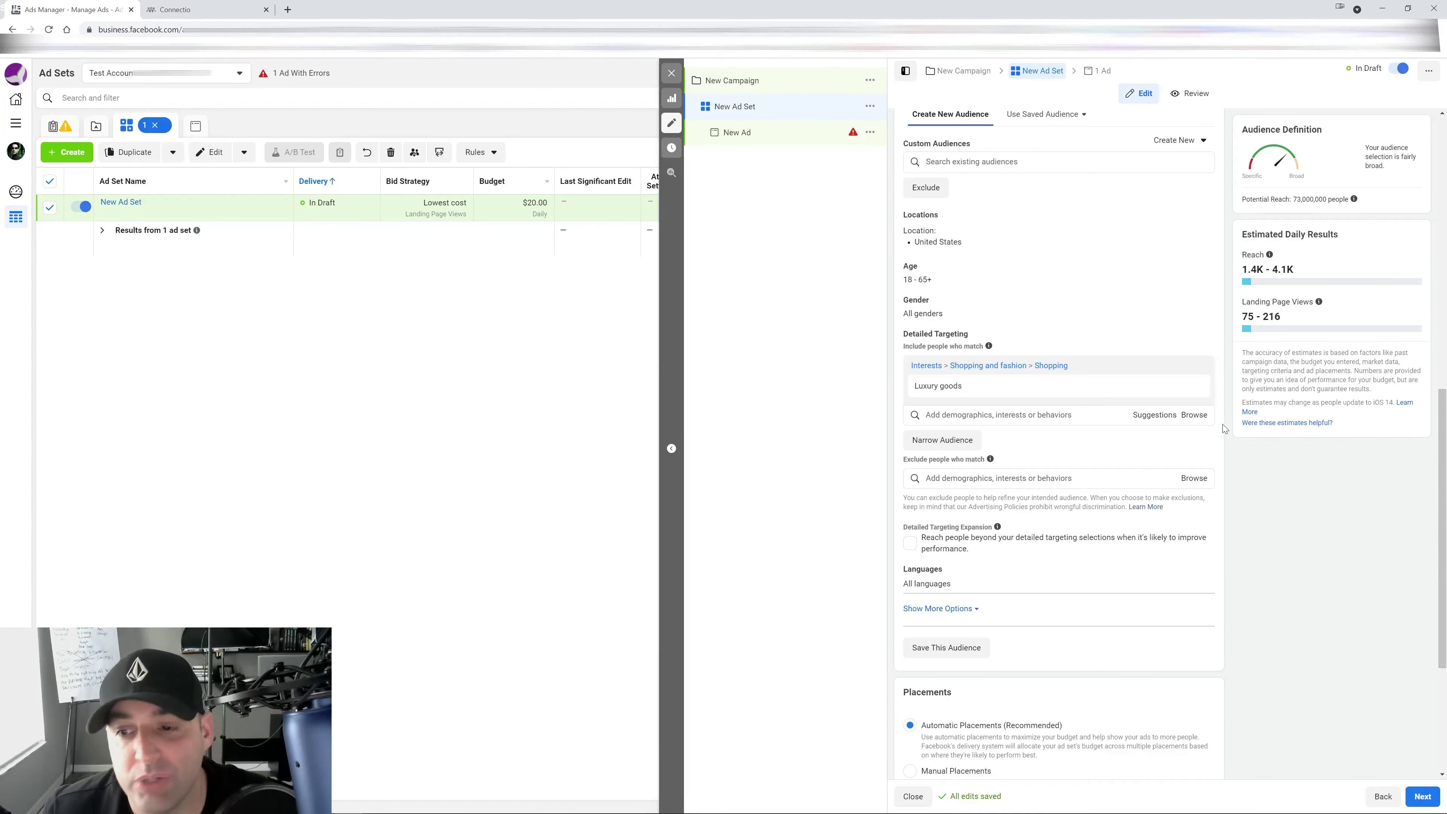
{"action": "left_click", "coordinate": [937, 482]}
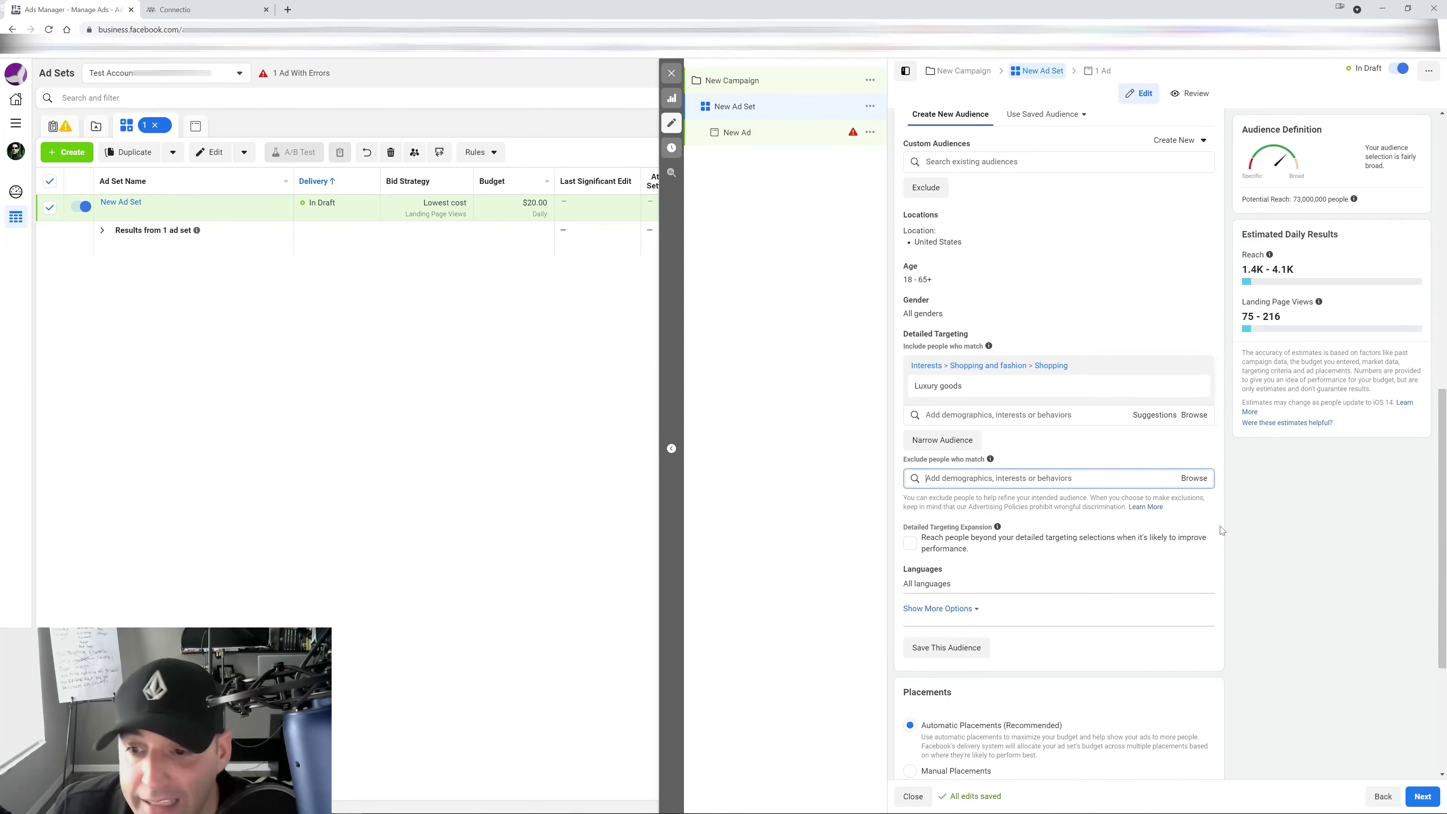
{"action": "type", "text": "bargain hu"}
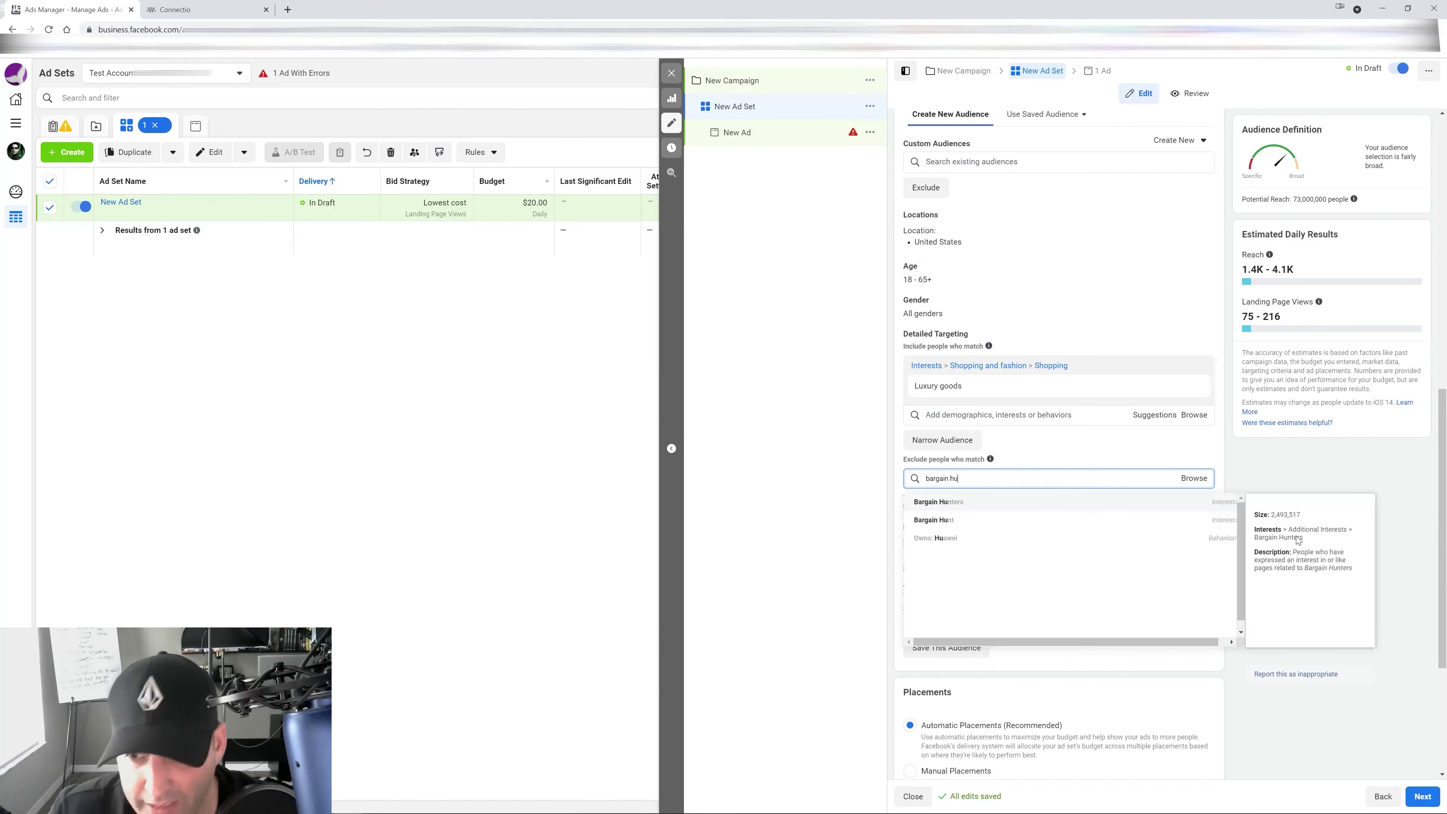
{"action": "left_click", "coordinate": [1026, 507]}
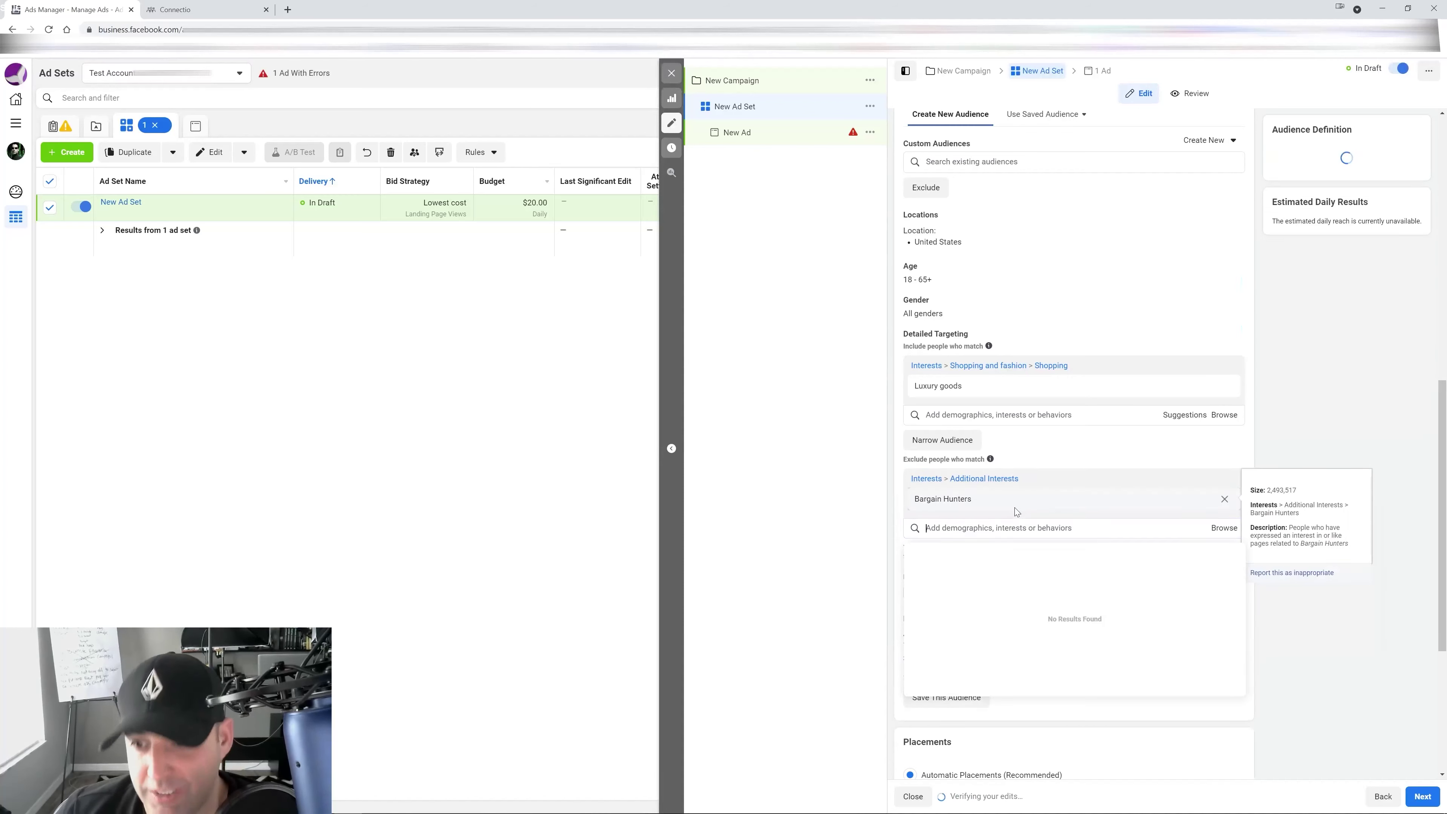
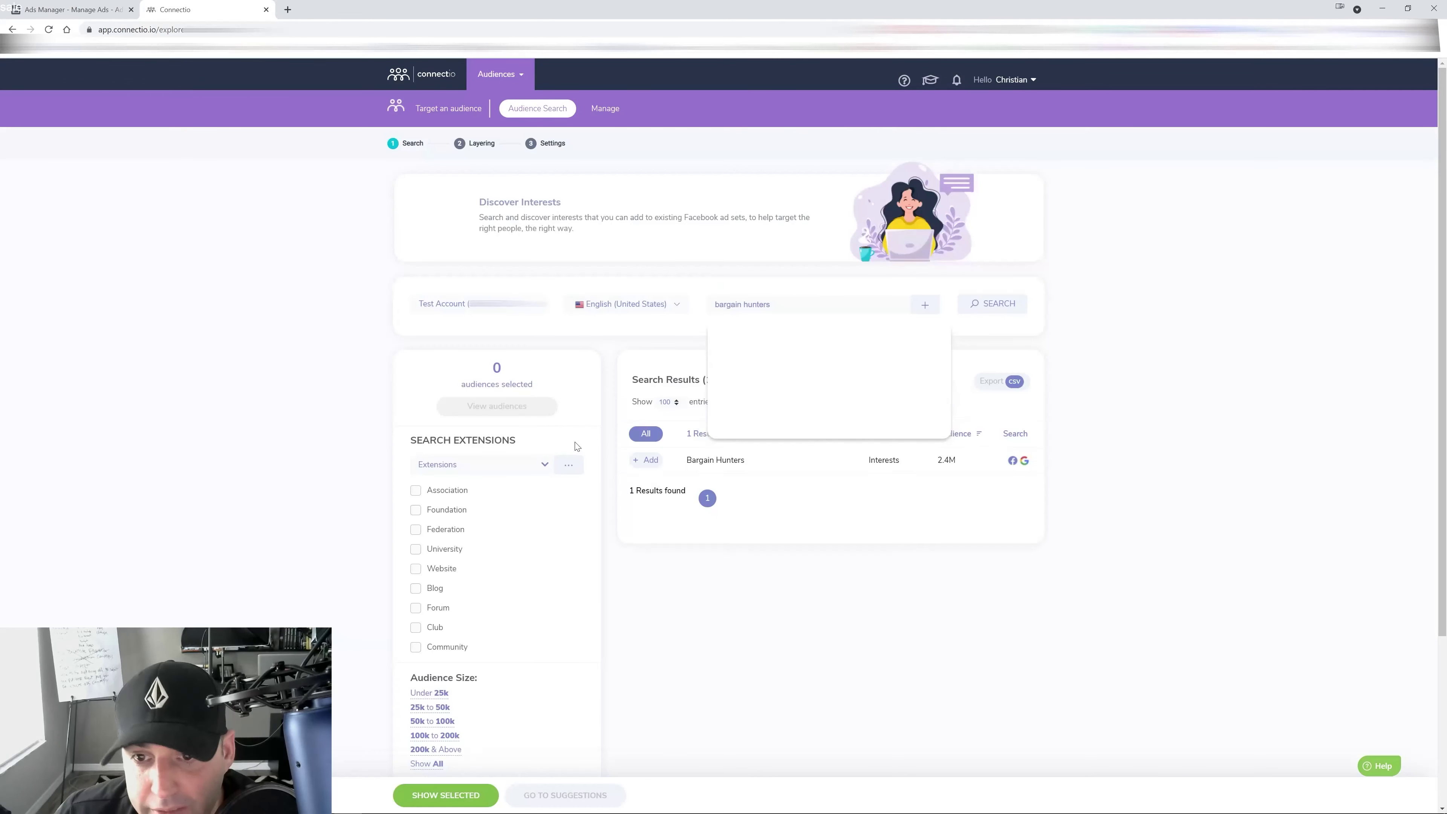
Step: Add Bargain Hunters from the search results to the audience list and generate suggestions from it
{"action": "left_click", "coordinate": [647, 457]}
{"action": "left_click", "coordinate": [482, 798]}
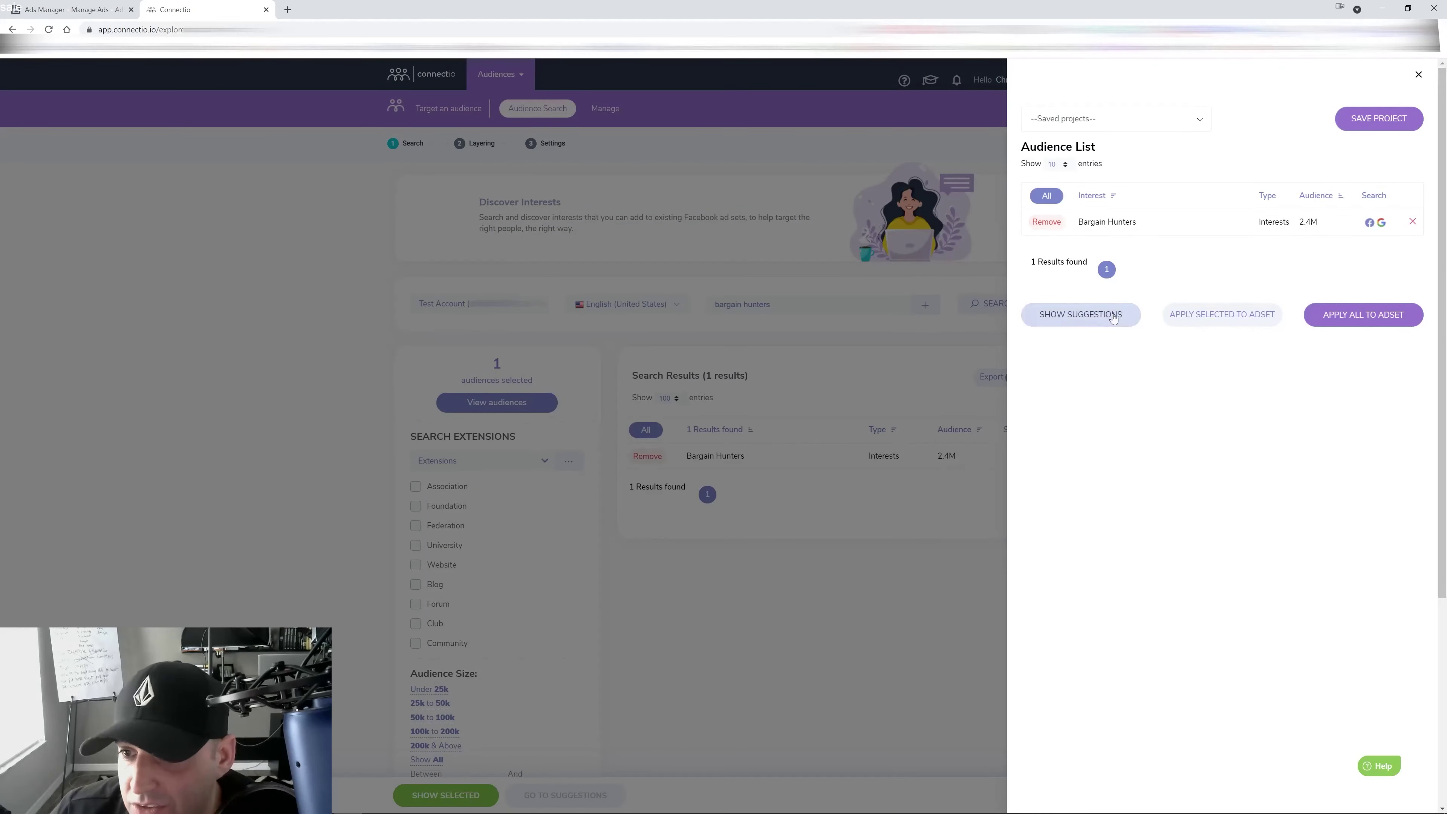
{"action": "left_click", "coordinate": [1108, 317]}
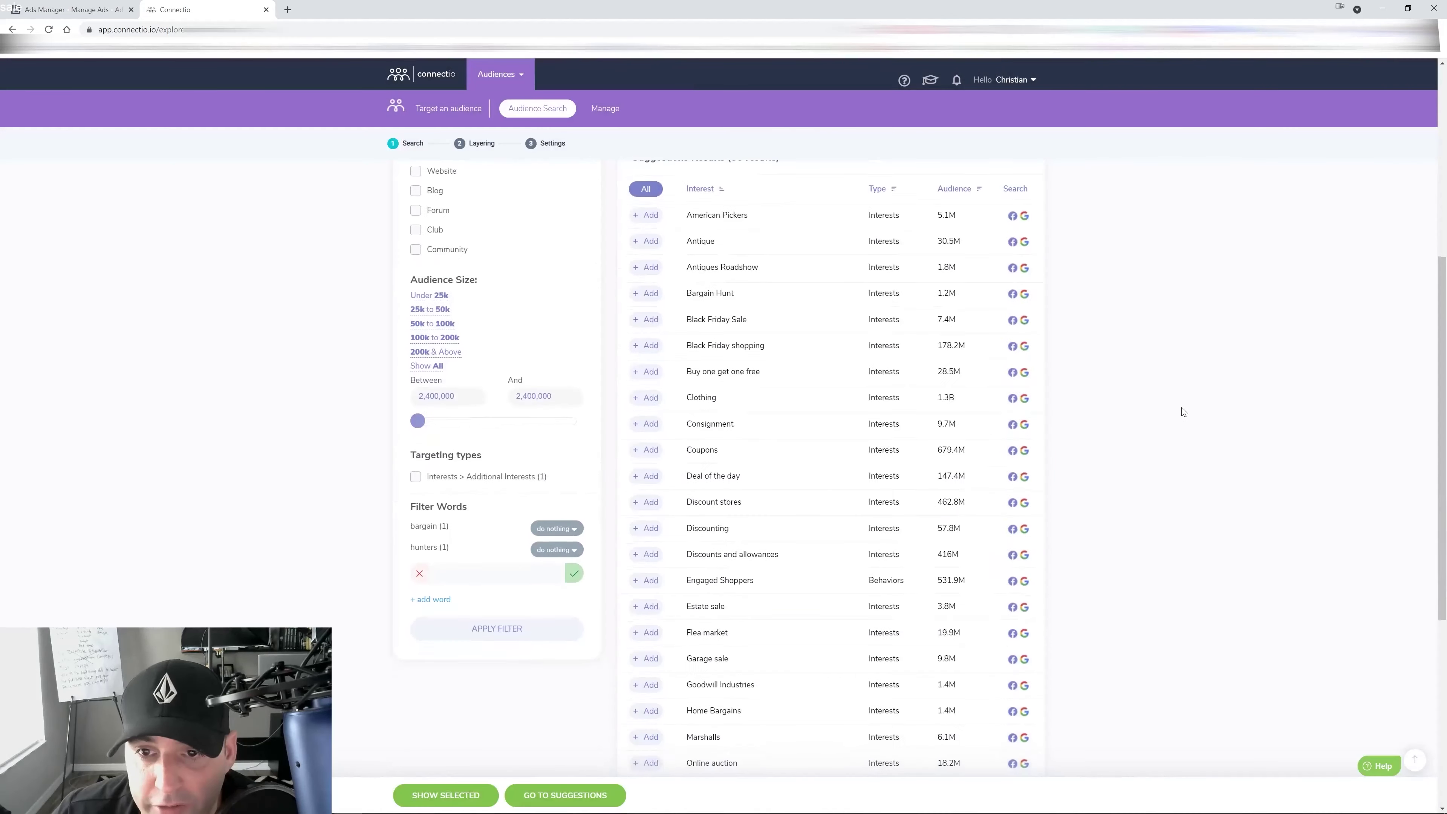
Step: Add the suggested interests Bargain Hunt, Black Friday Sale, Black Friday shopping and Buy one get one free to the selected audiences
{"action": "left_click", "coordinate": [648, 297]}
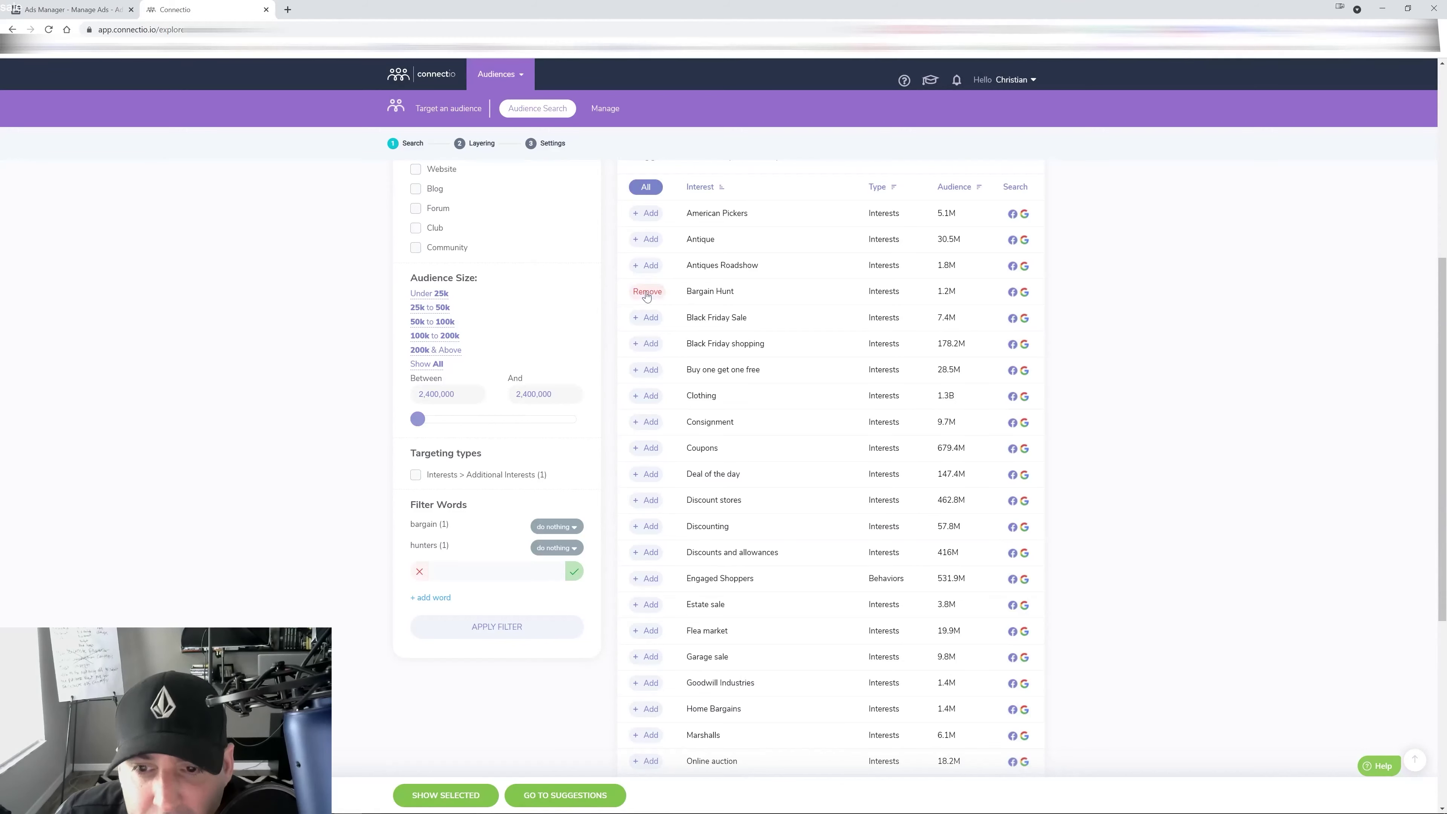
{"action": "left_click", "coordinate": [656, 316]}
{"action": "left_click", "coordinate": [653, 345]}
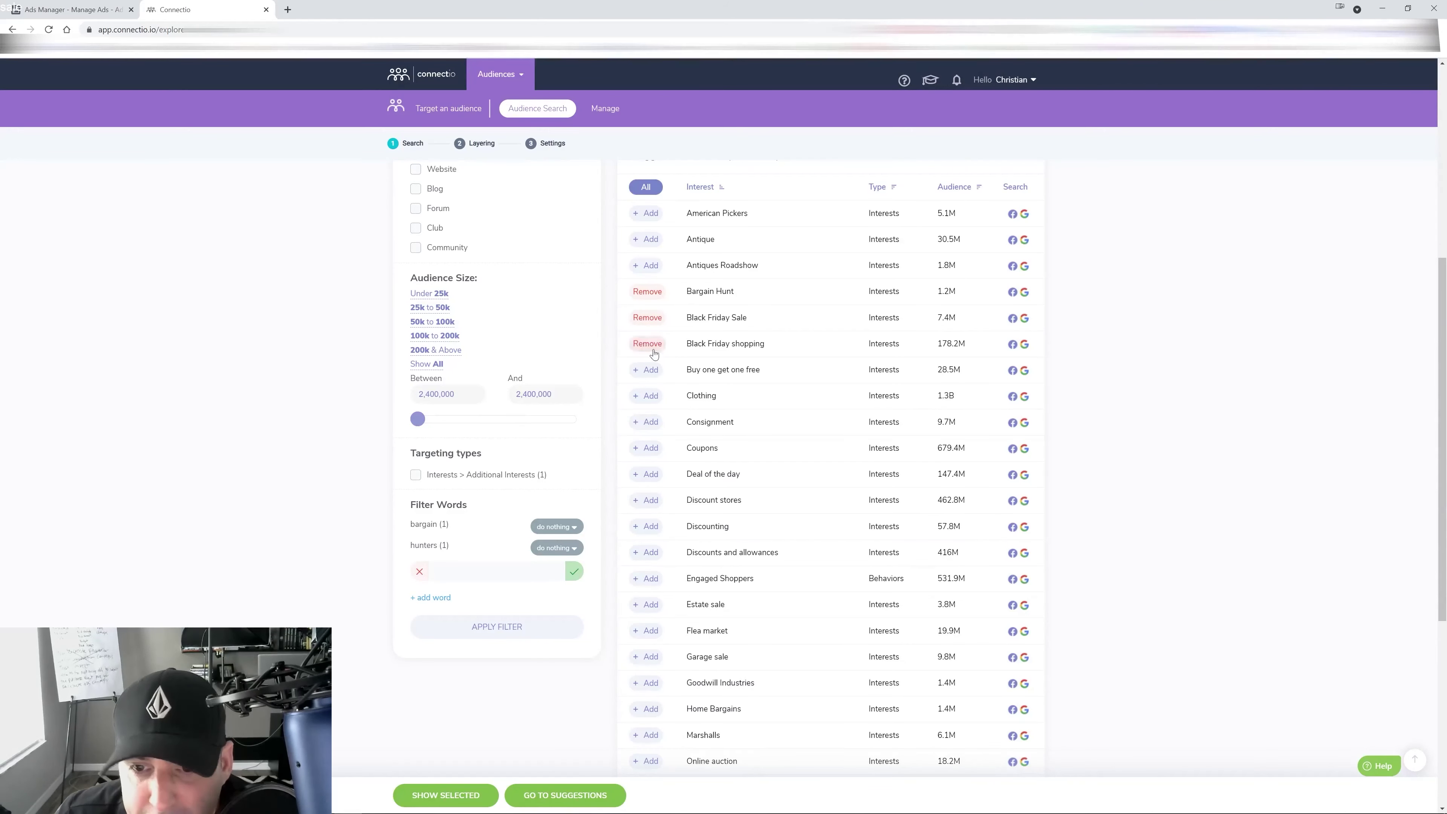
{"action": "left_click", "coordinate": [650, 370]}
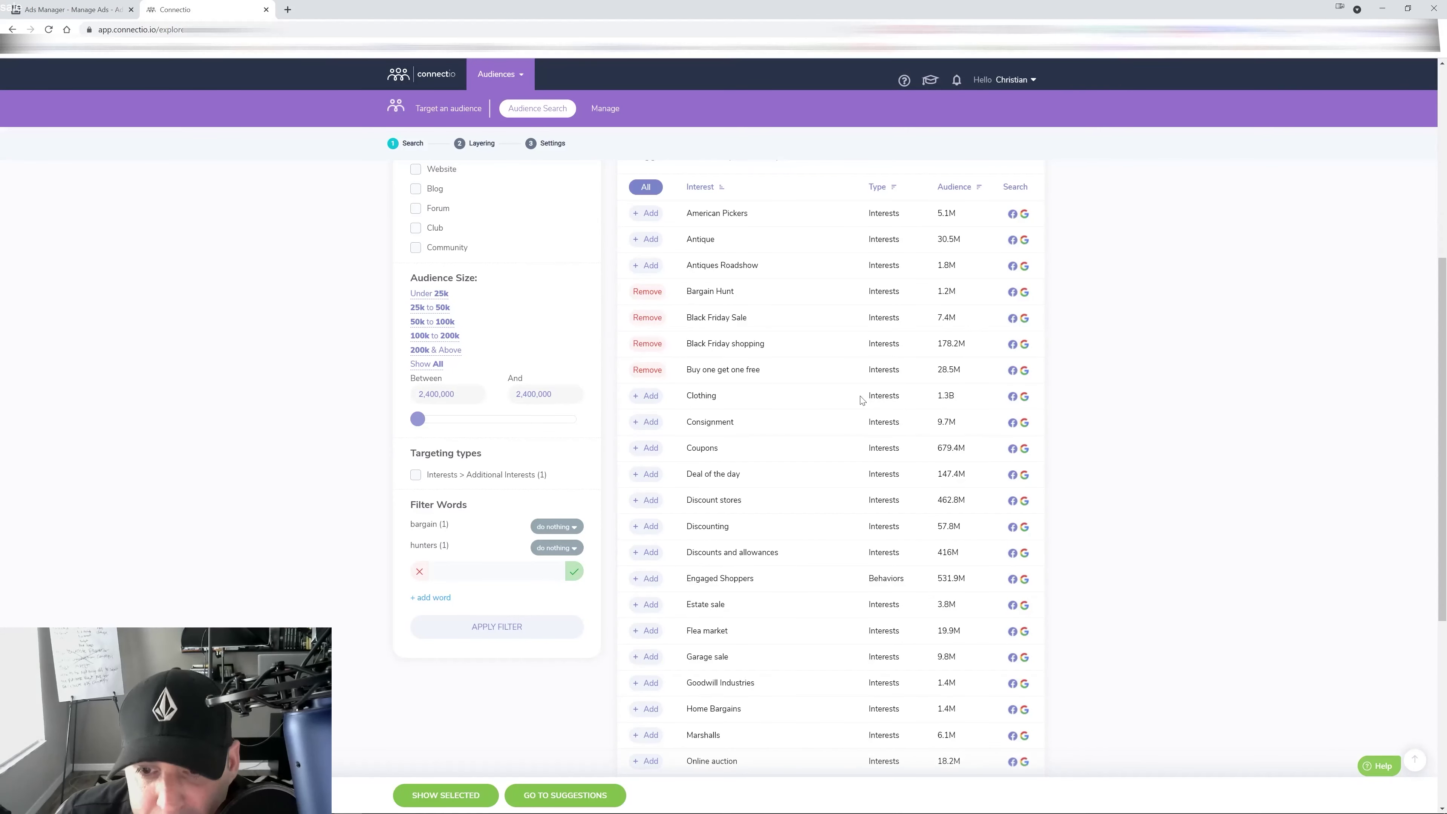
Step: Add the suggested interests Coupons, Deal of the day, Discount stores, Discounting, and Discounts and allowances to the selection
{"action": "scroll", "coordinate": [861, 400], "scroll_direction": "down", "scroll_amount": 1}
{"action": "left_click", "coordinate": [654, 393]}
{"action": "left_click", "coordinate": [651, 418]}
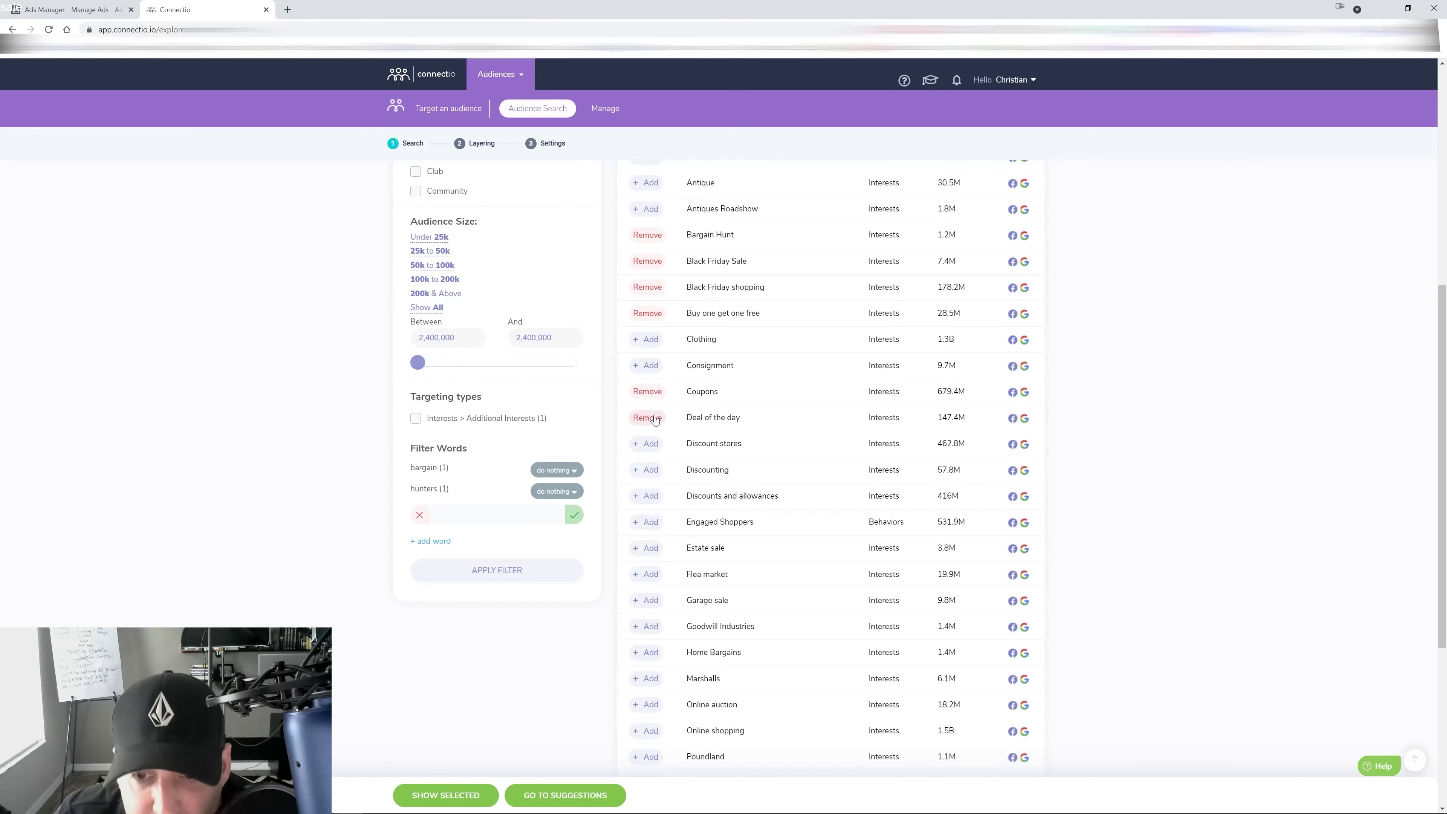
{"action": "left_click", "coordinate": [651, 443]}
{"action": "left_click", "coordinate": [650, 471]}
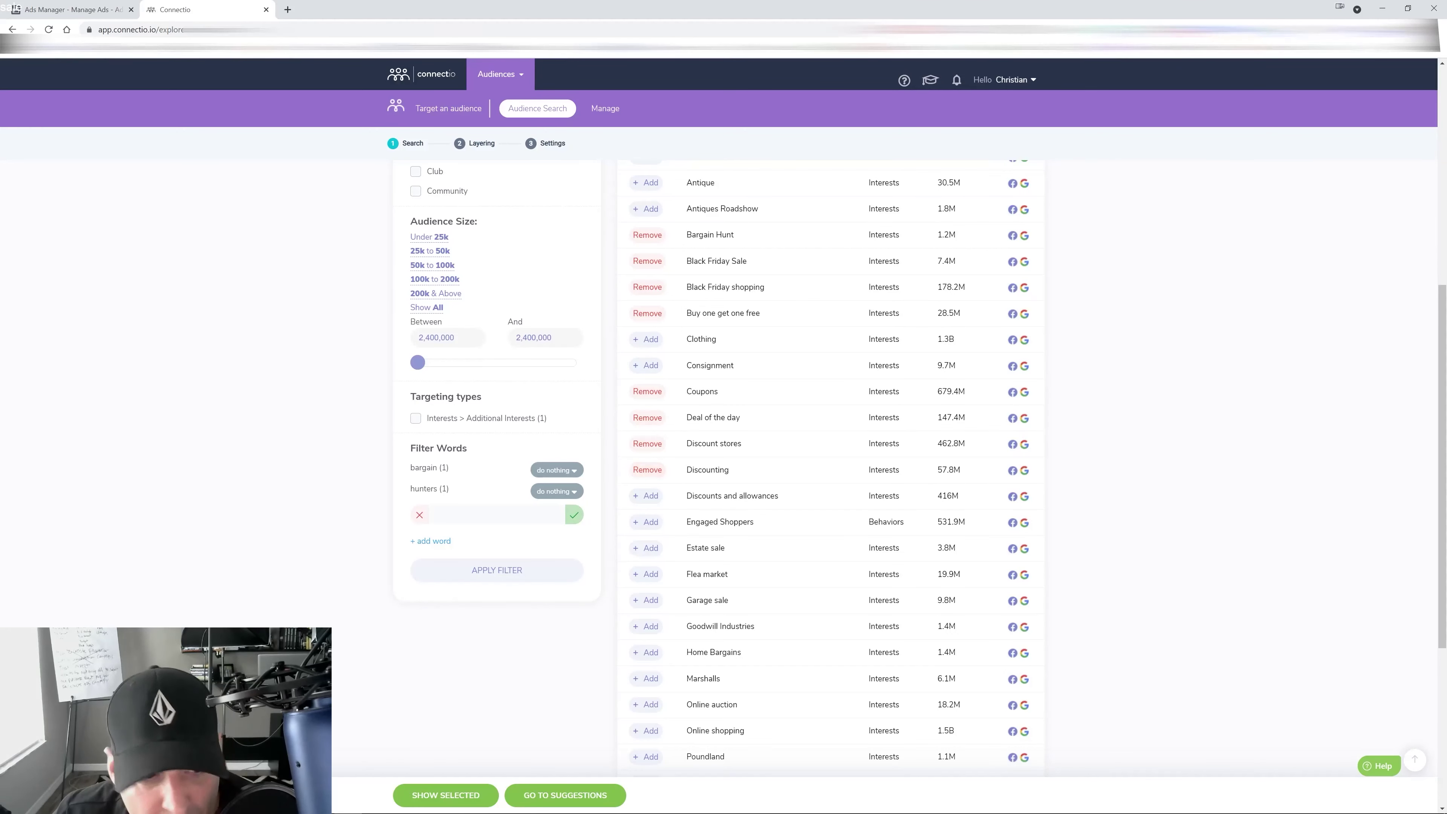
{"action": "left_click", "coordinate": [649, 496]}
Step: Add the suggested interests Flea market, Garage sale, Home Bargains, Marshalls, T.J.Maxx and Thrift Shop to the selection
{"action": "scroll", "coordinate": [717, 532], "scroll_direction": "down", "scroll_amount": 4}
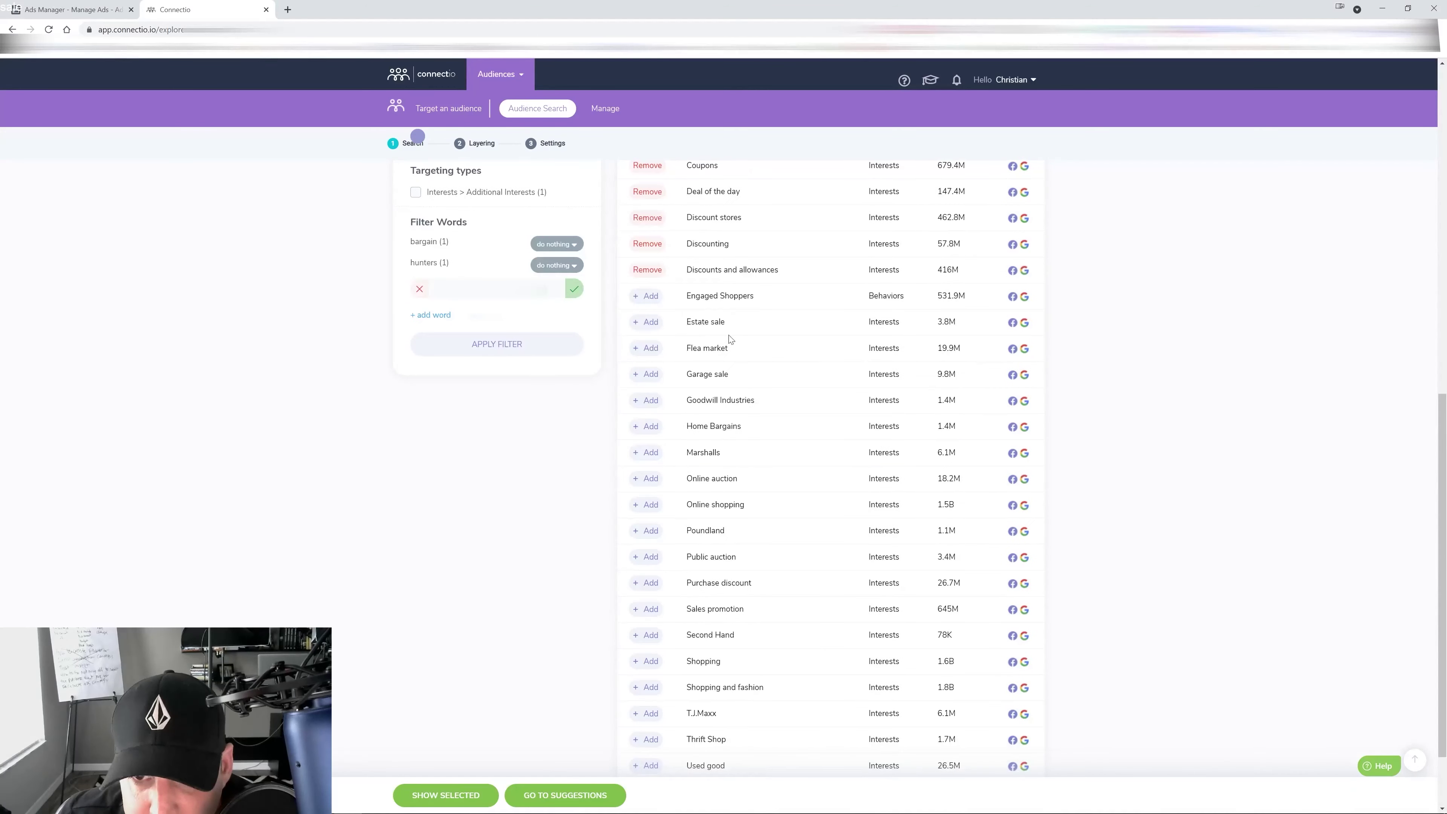
{"action": "left_click", "coordinate": [642, 347]}
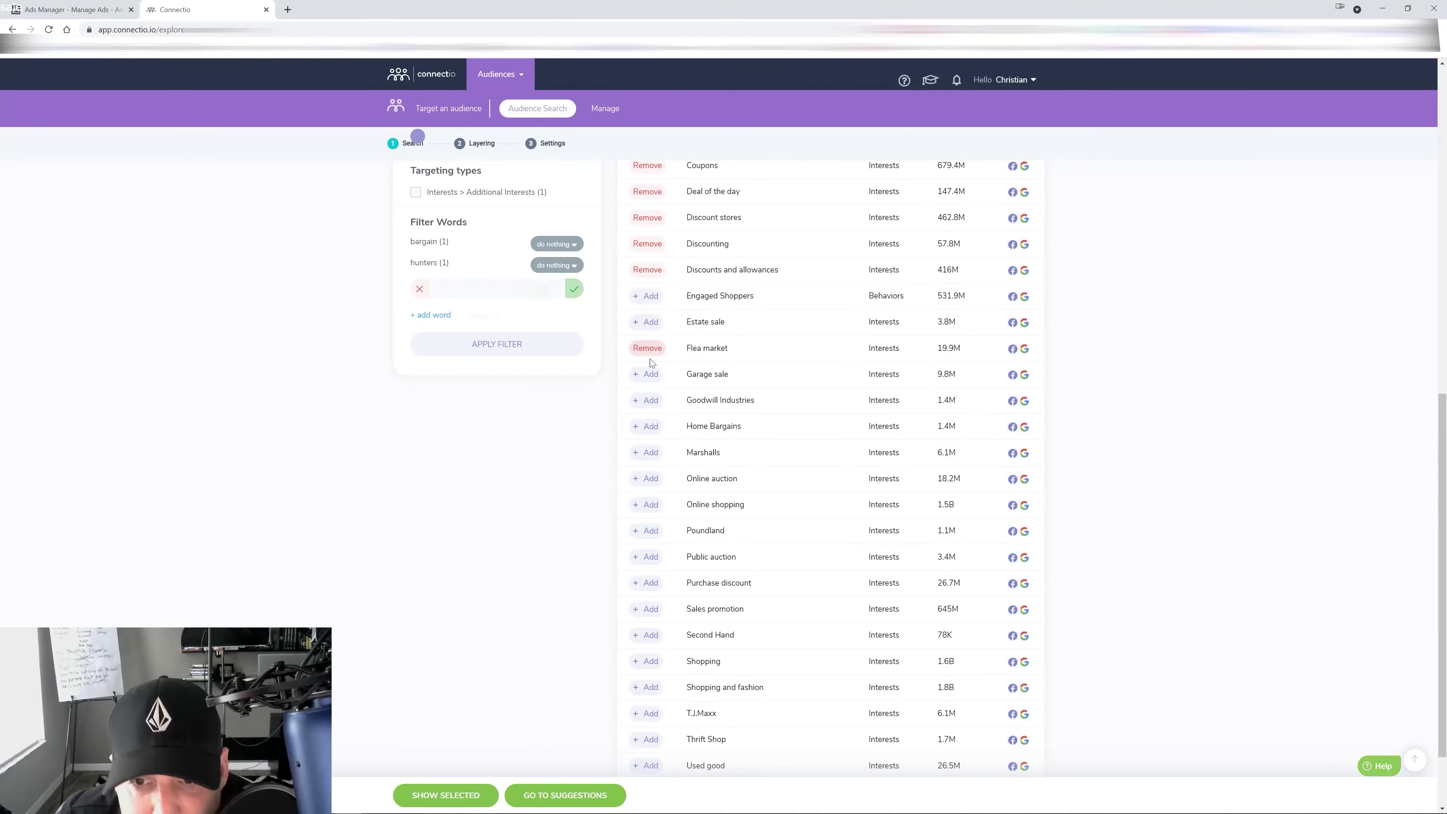
{"action": "left_click", "coordinate": [647, 374]}
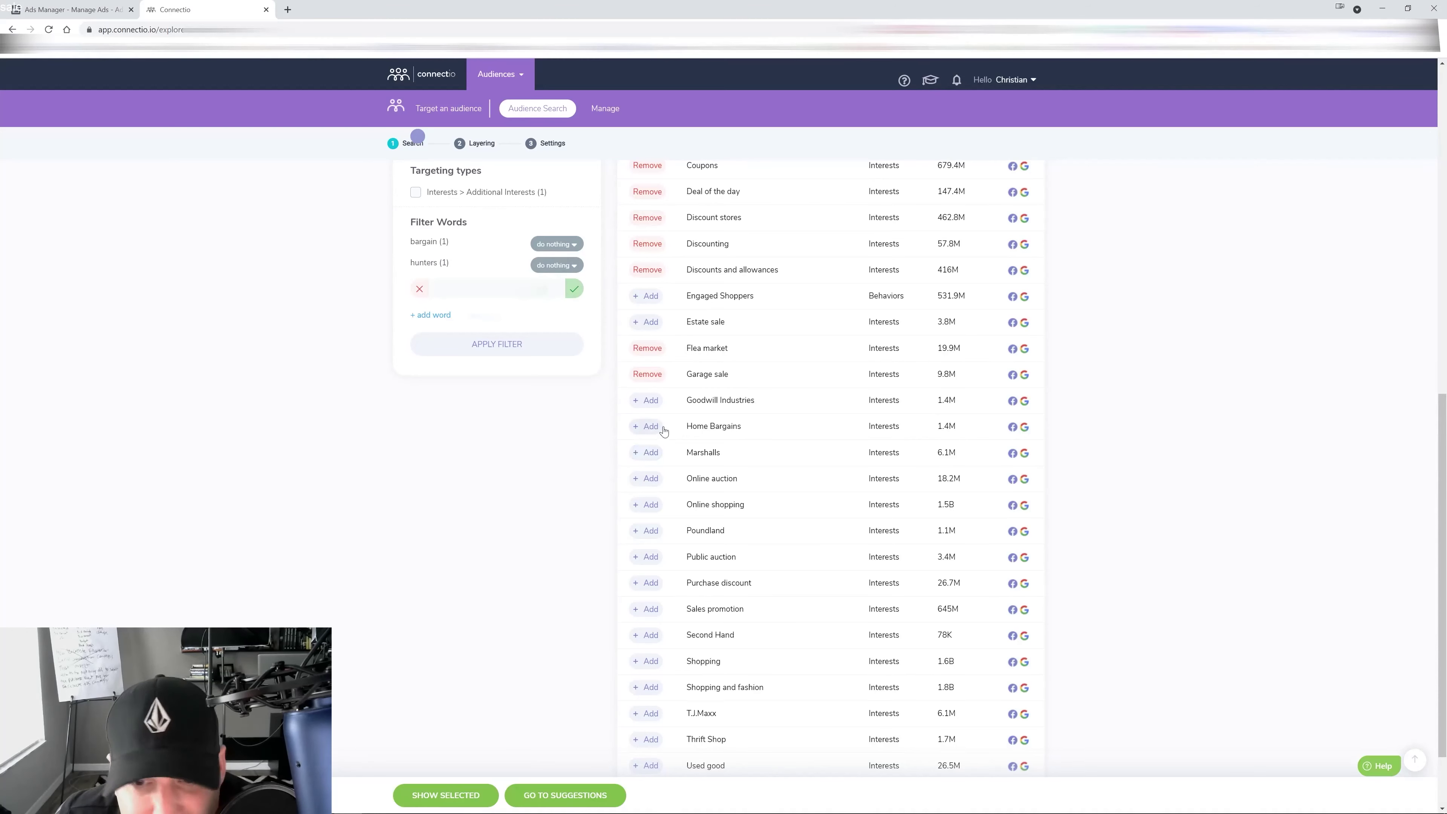
{"action": "left_click", "coordinate": [649, 426]}
{"action": "scroll", "coordinate": [705, 463], "scroll_direction": "down", "scroll_amount": 1}
{"action": "scroll", "coordinate": [704, 461], "scroll_direction": "down", "scroll_amount": 2}
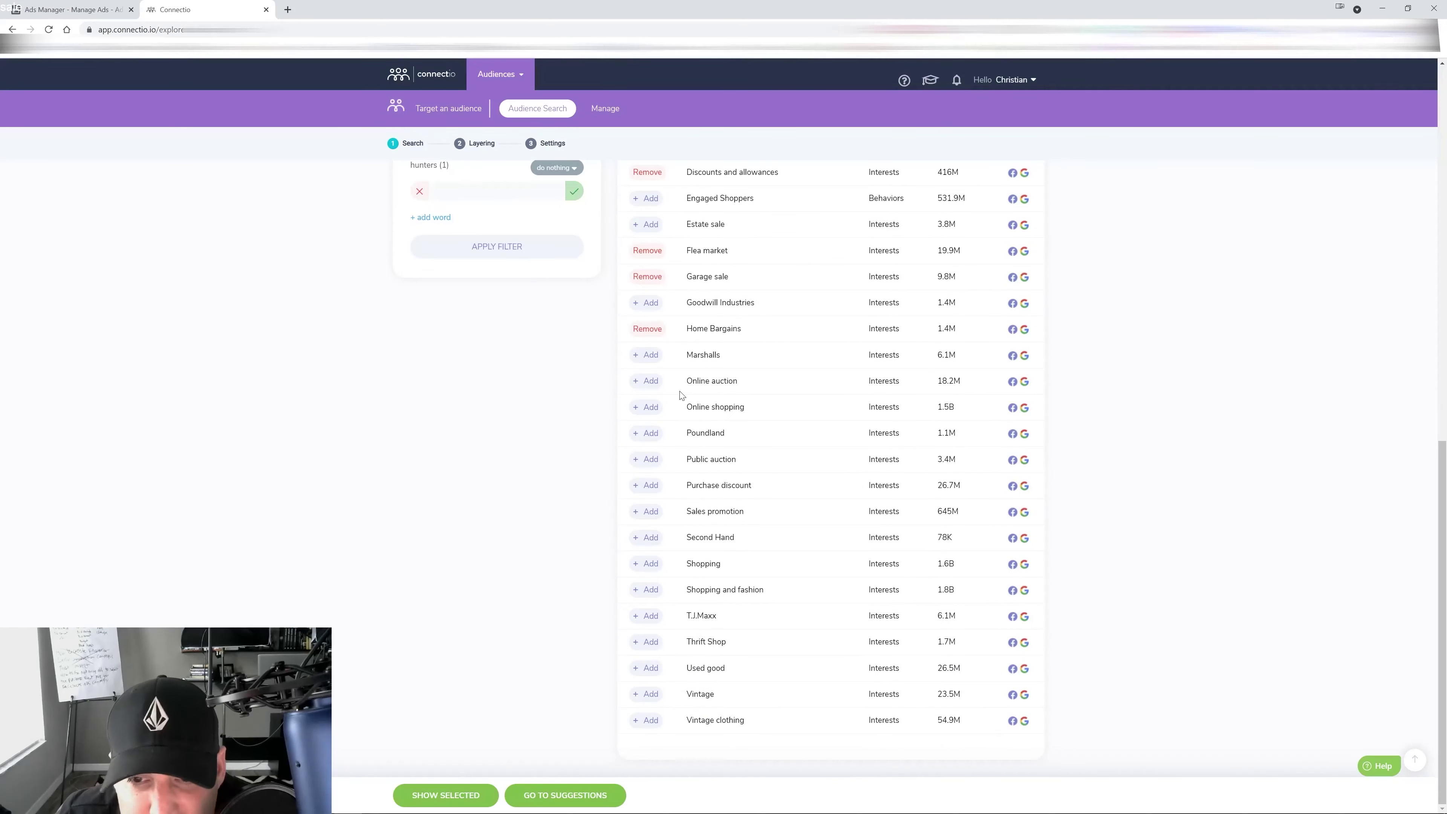
{"action": "left_click", "coordinate": [647, 355]}
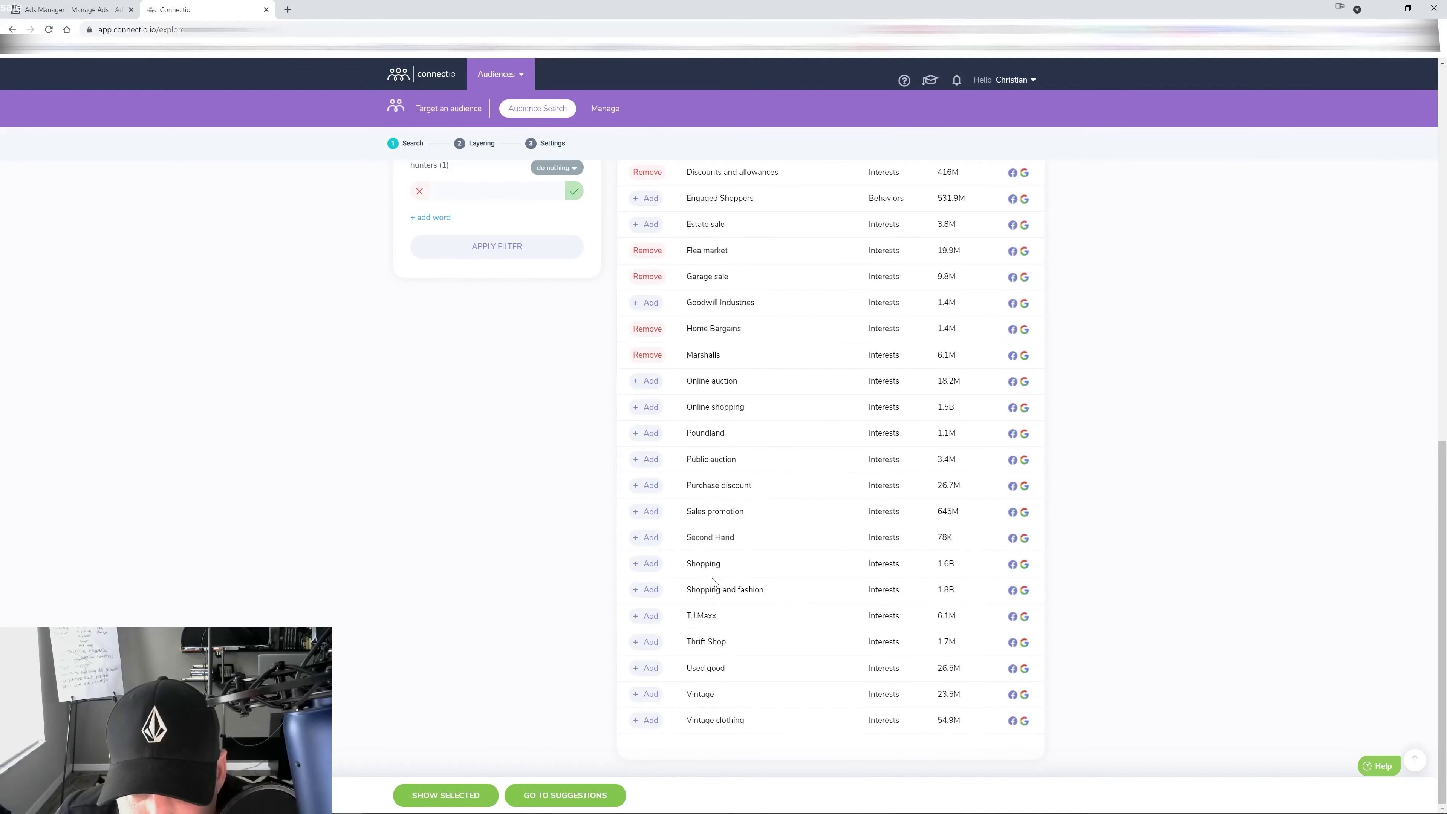
{"action": "left_click", "coordinate": [648, 616]}
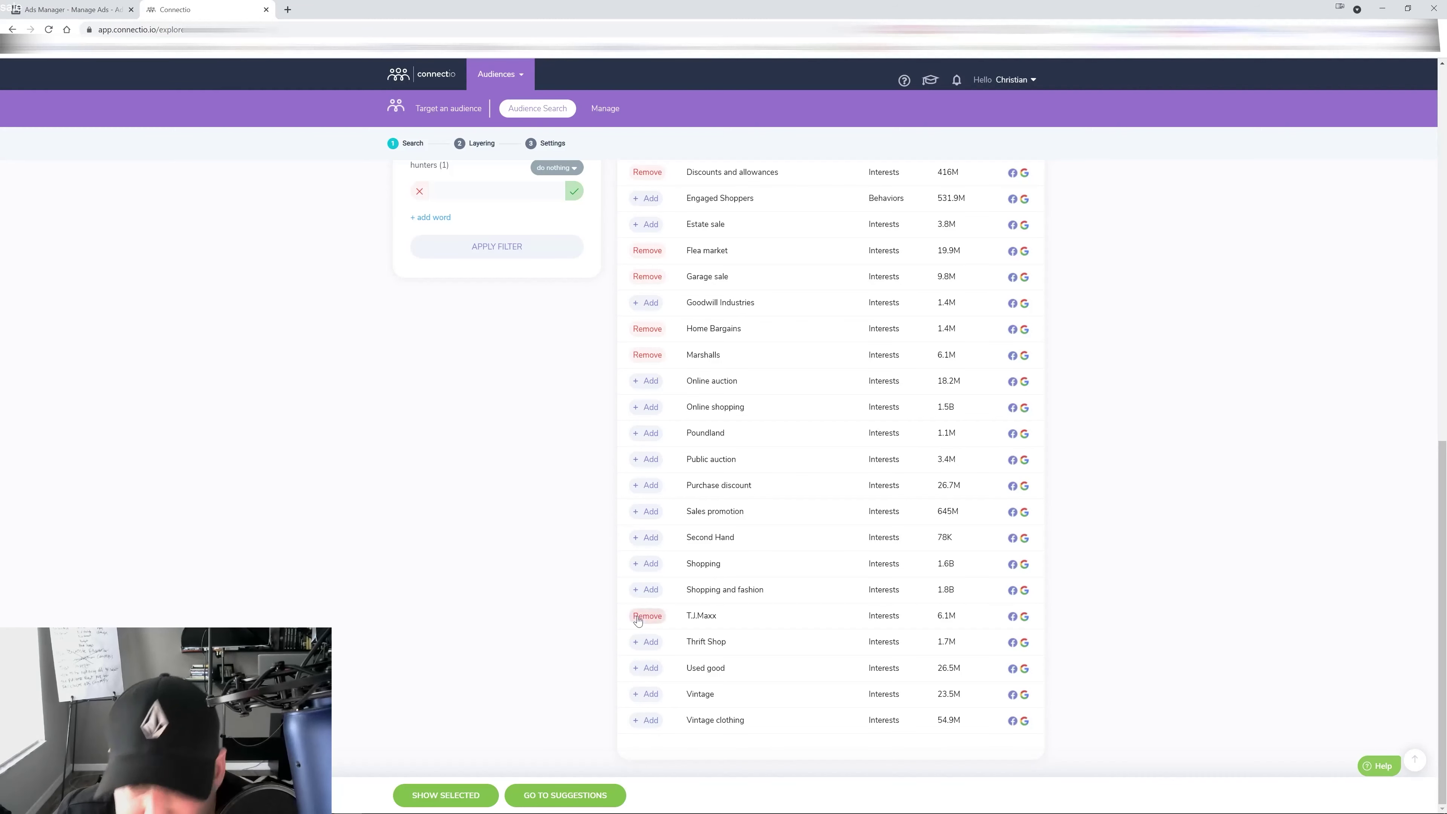
{"action": "left_click", "coordinate": [651, 643]}
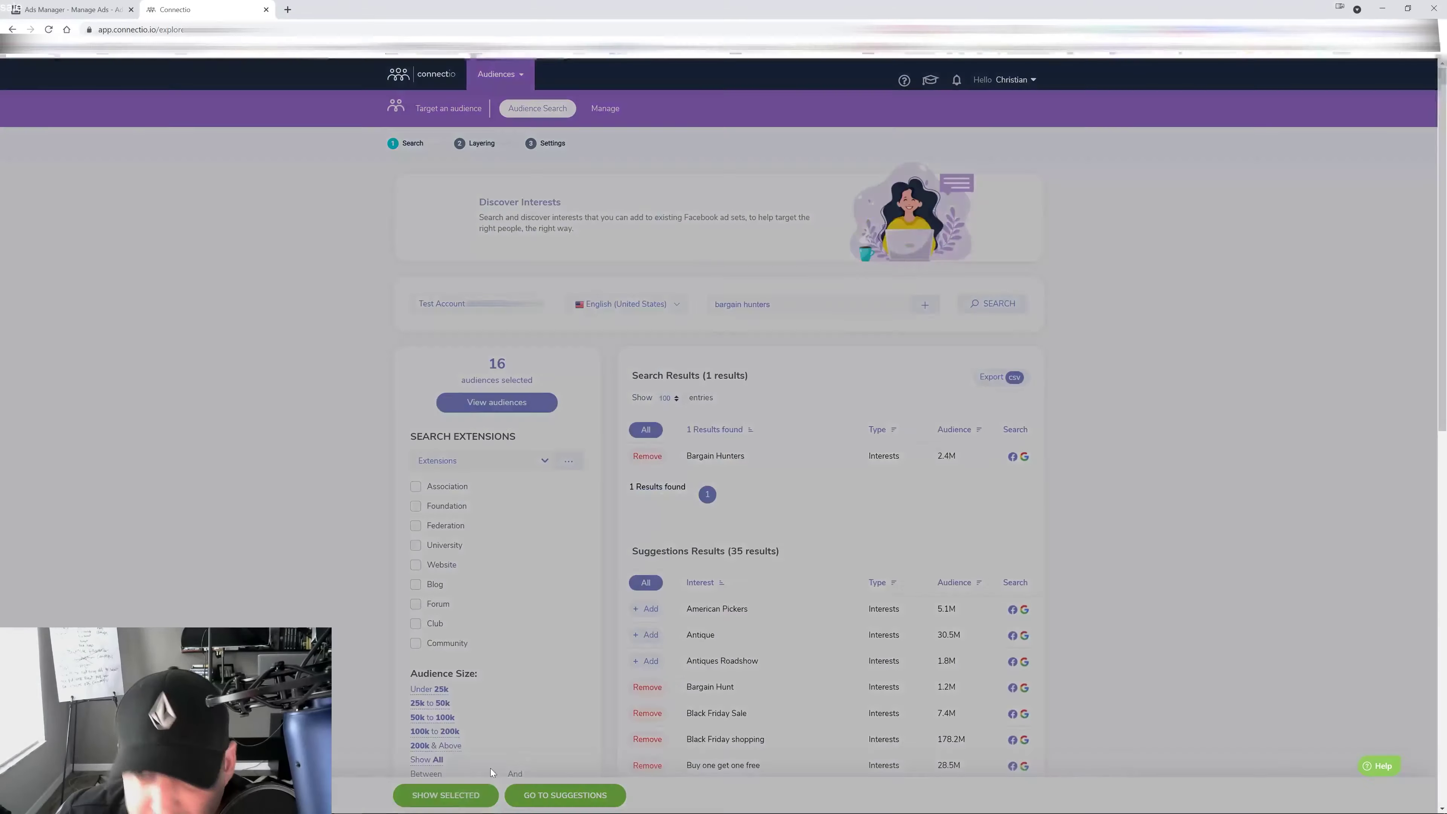
Step: Select all audiences in the bargain audience list and generate a fresh set of suggestions from them
{"action": "left_click", "coordinate": [453, 796]}
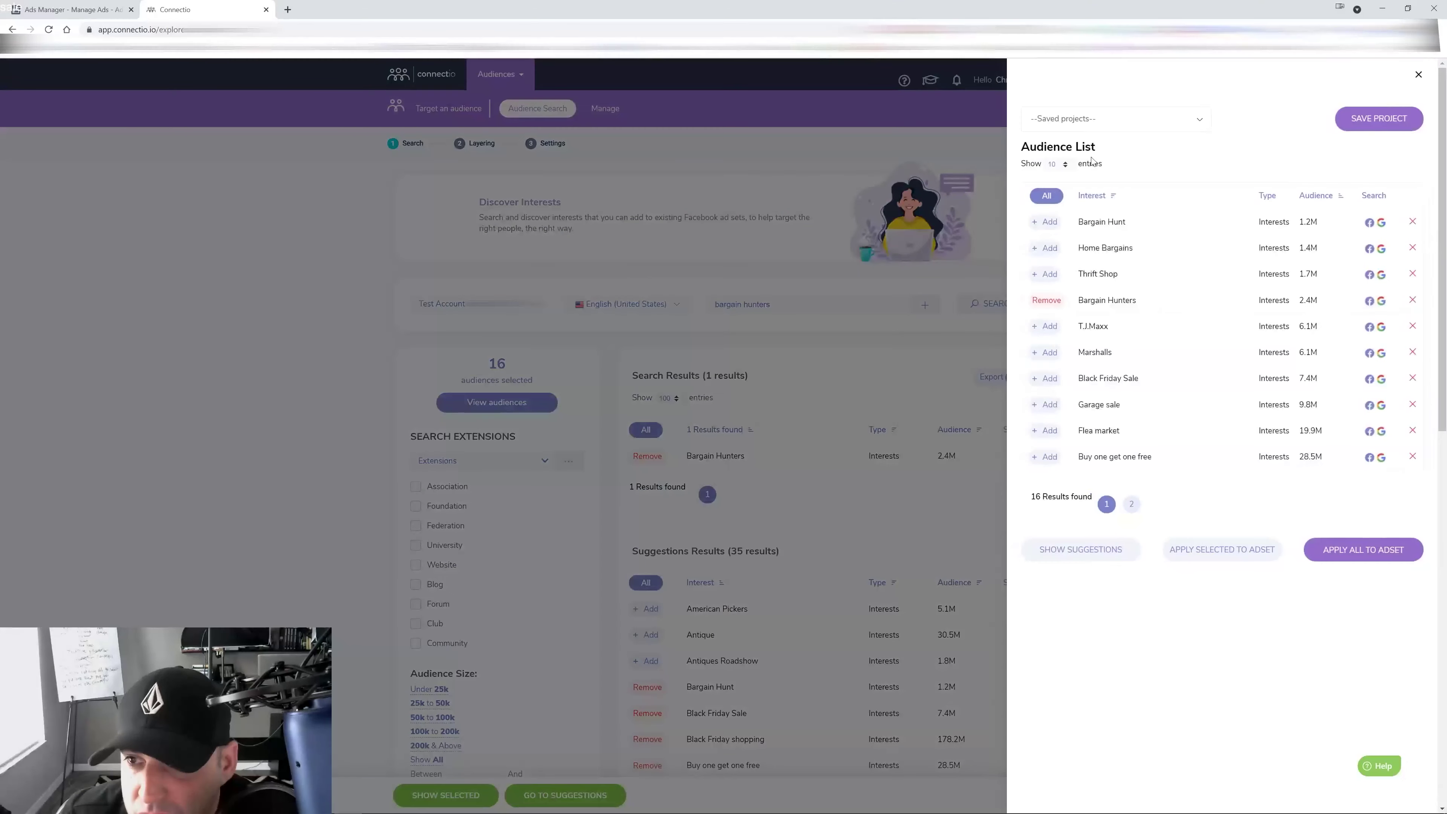
{"action": "left_click", "coordinate": [1048, 205]}
{"action": "left_click", "coordinate": [1082, 550]}
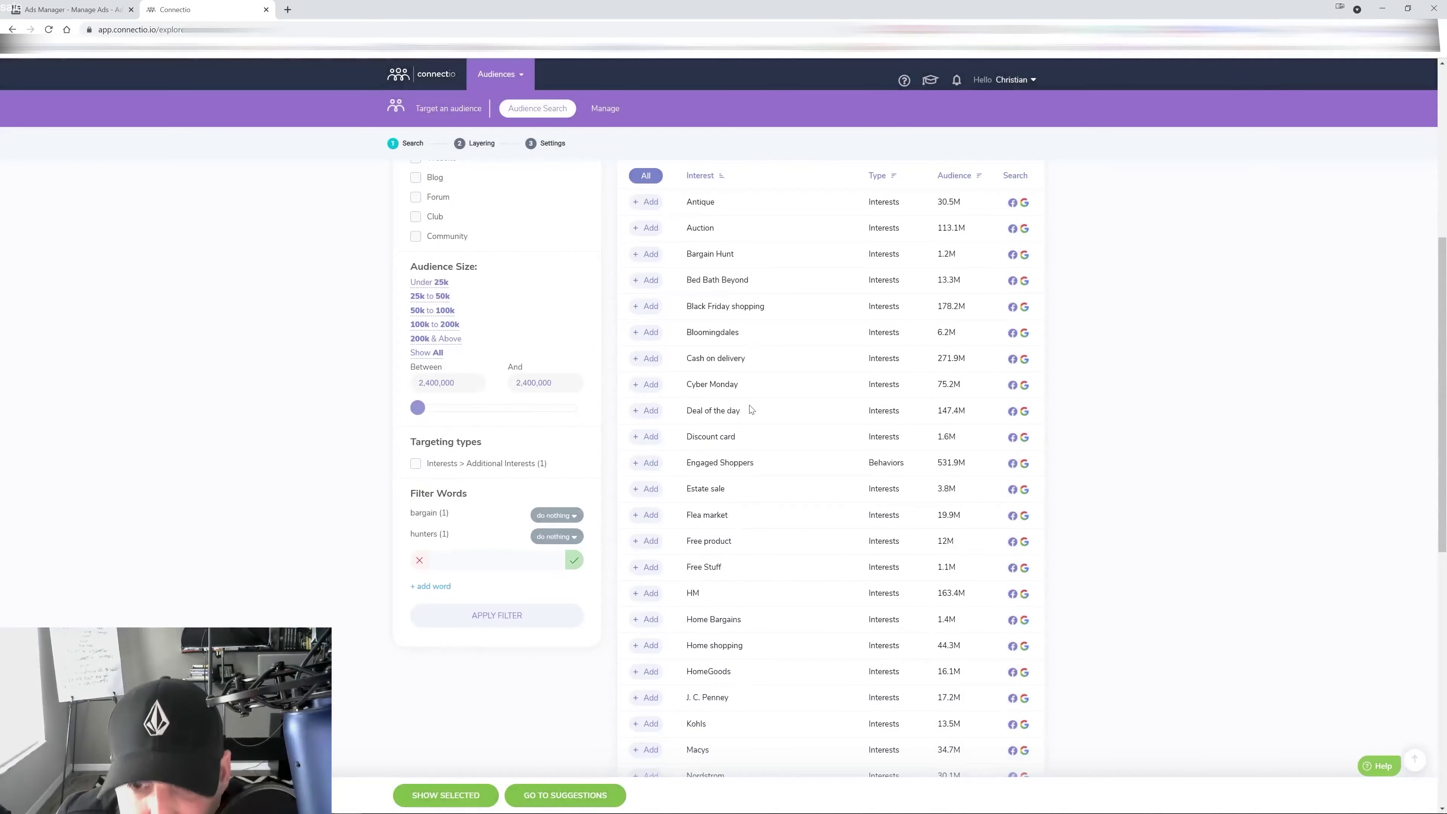
Step: Add Saving and Ross Stores from the new suggestions to the selected audiences
{"action": "scroll", "coordinate": [796, 408], "scroll_direction": "down", "scroll_amount": 10}
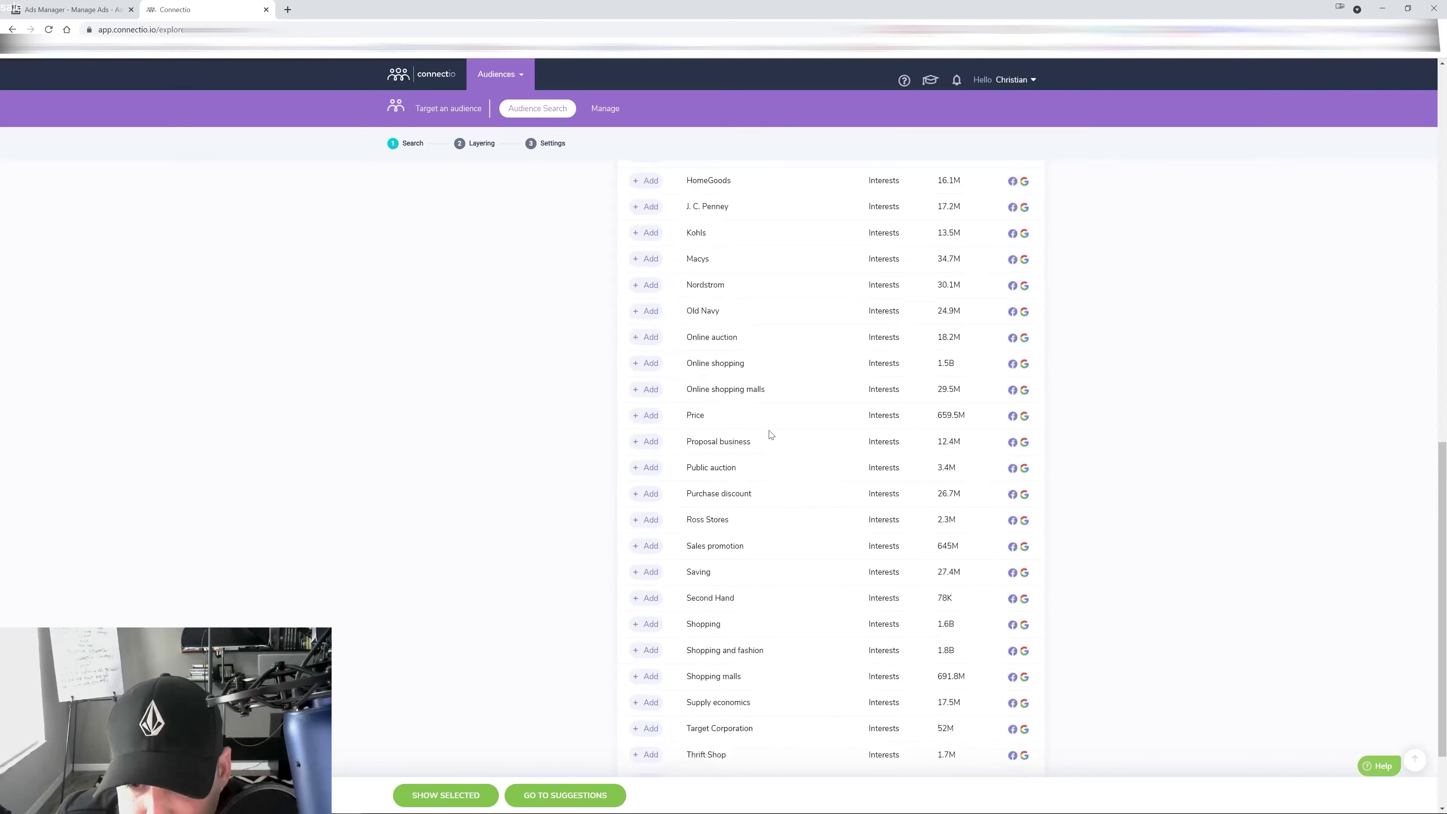
{"action": "scroll", "coordinate": [721, 651], "scroll_direction": "up", "scroll_amount": 1}
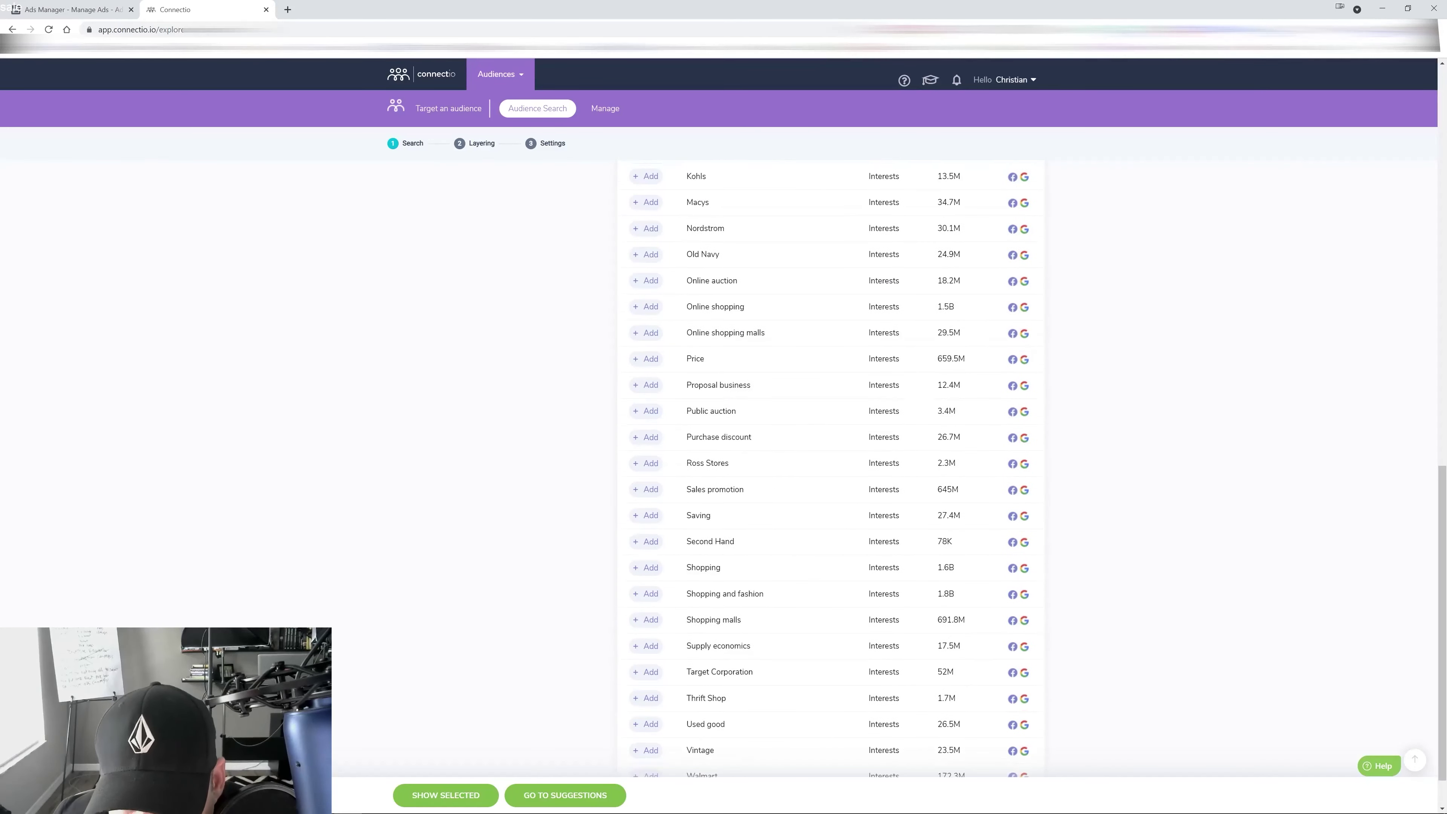
{"action": "left_click", "coordinate": [647, 511]}
{"action": "scroll", "coordinate": [672, 564], "scroll_direction": "up", "scroll_amount": 3}
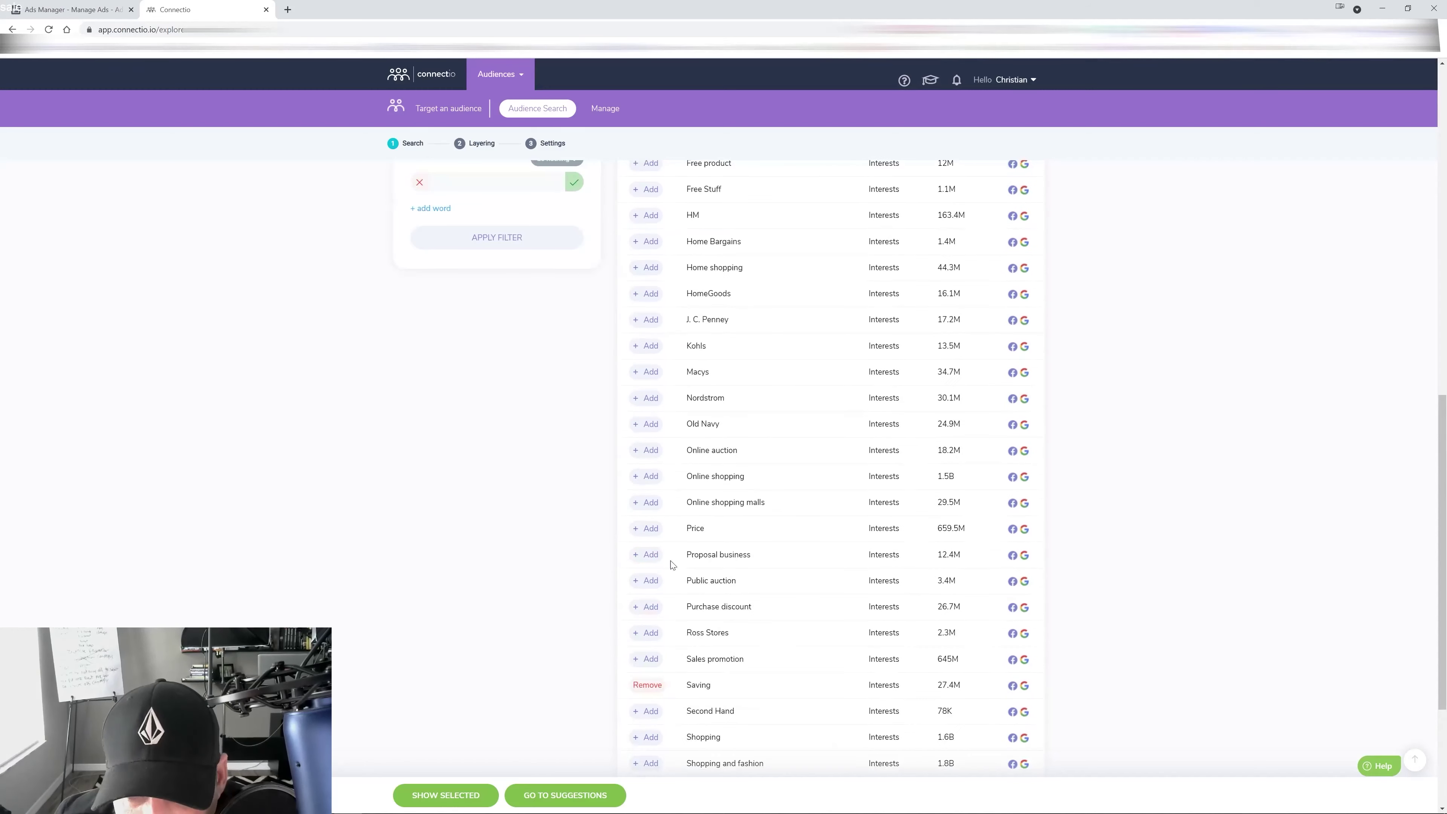
{"action": "scroll", "coordinate": [671, 622], "scroll_direction": "down", "scroll_amount": 2}
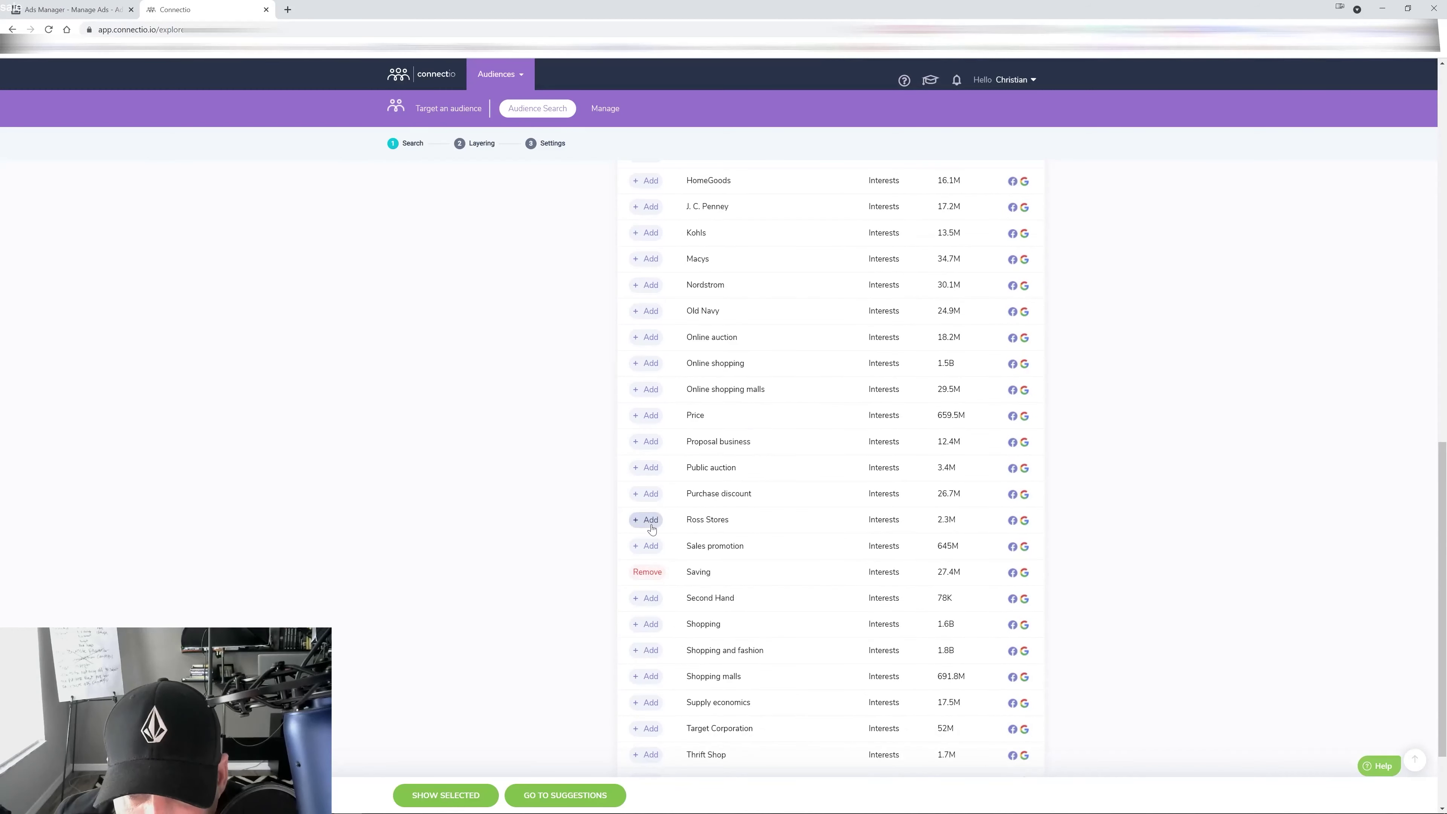
{"action": "left_click", "coordinate": [649, 522]}
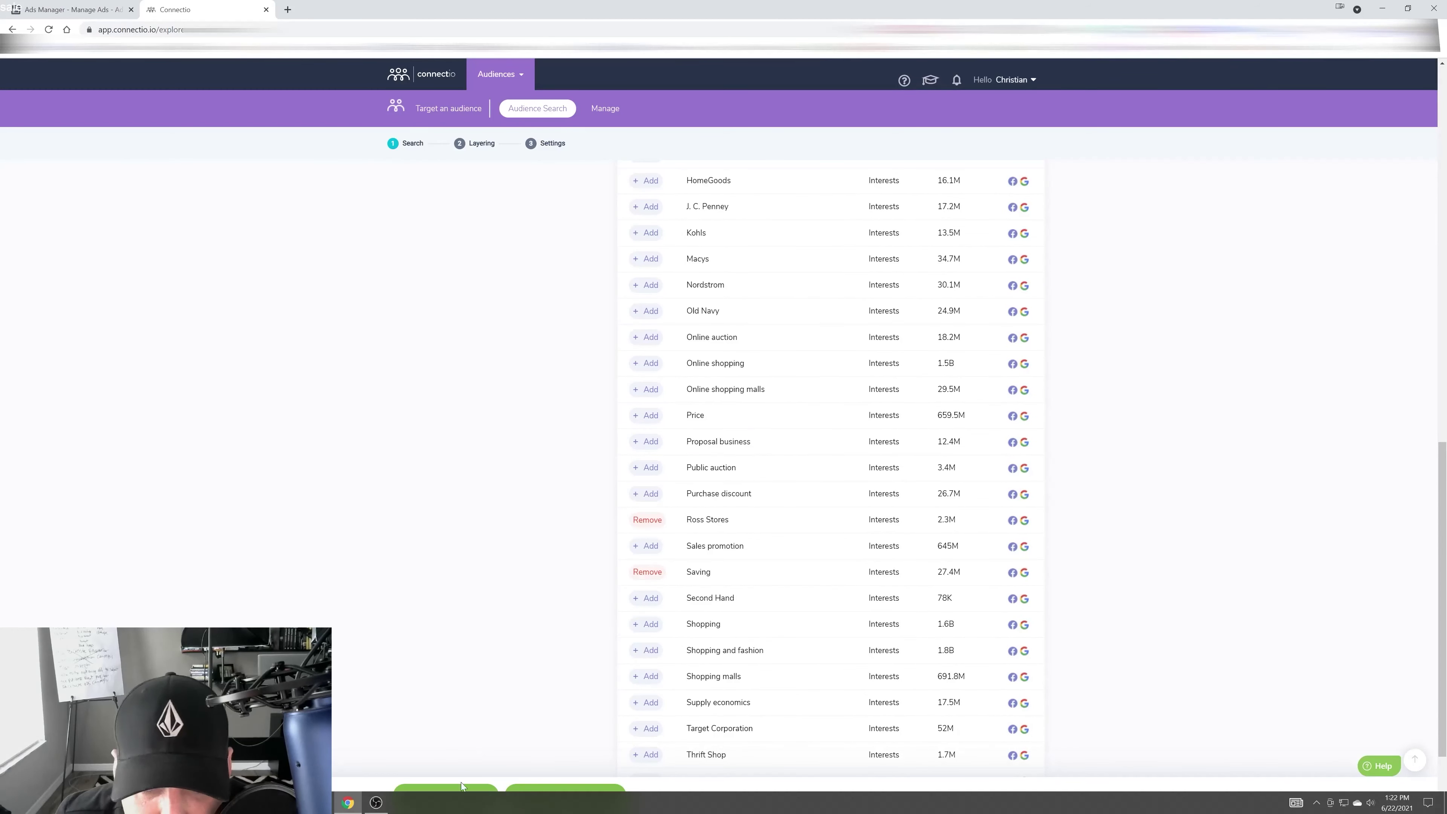
Step: Select every interest in the extended bargain audience list and apply the whole list to the ad set
{"action": "left_click", "coordinate": [446, 795]}
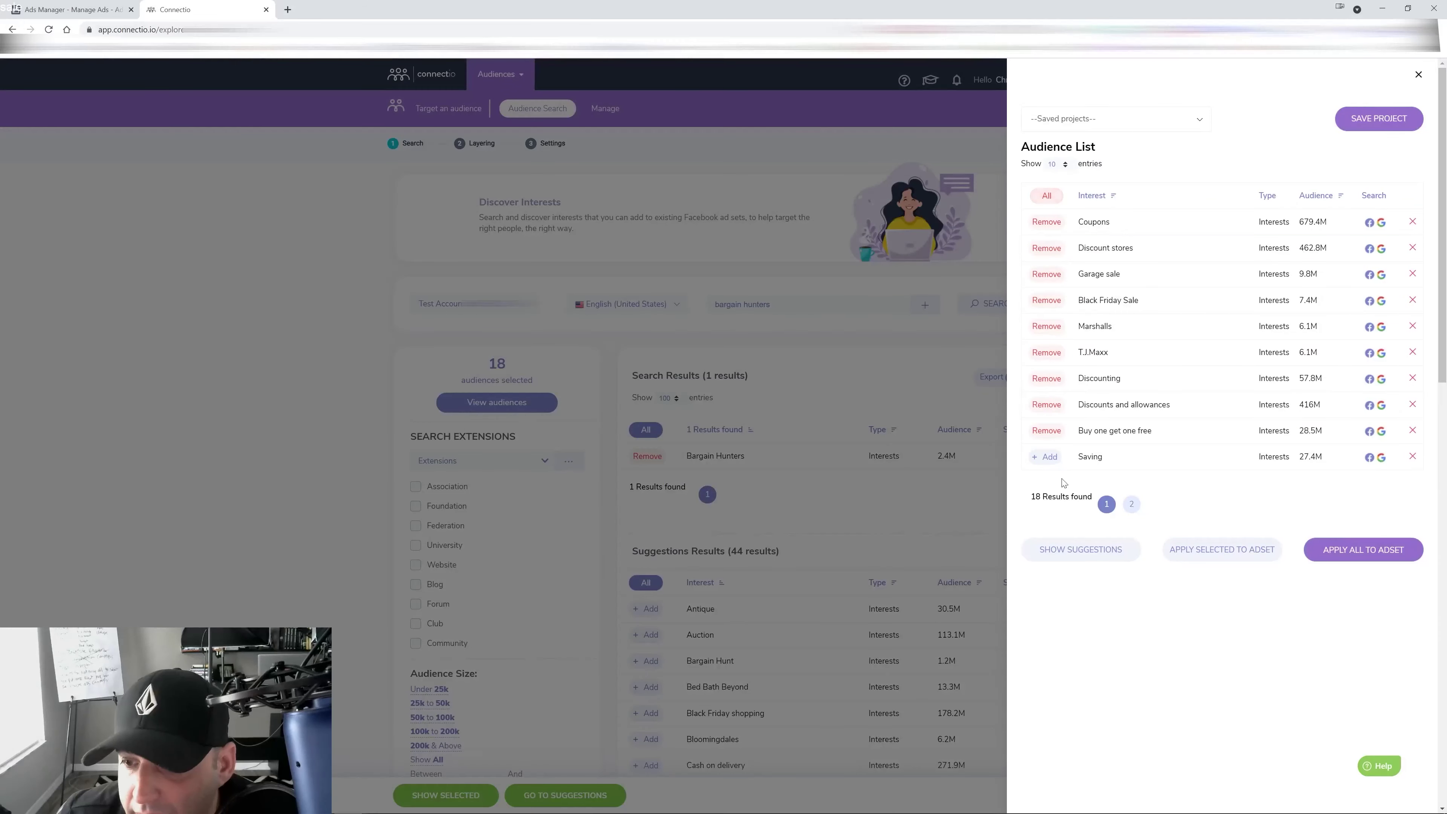
{"action": "left_click", "coordinate": [1046, 196]}
{"action": "left_click", "coordinate": [1046, 195]}
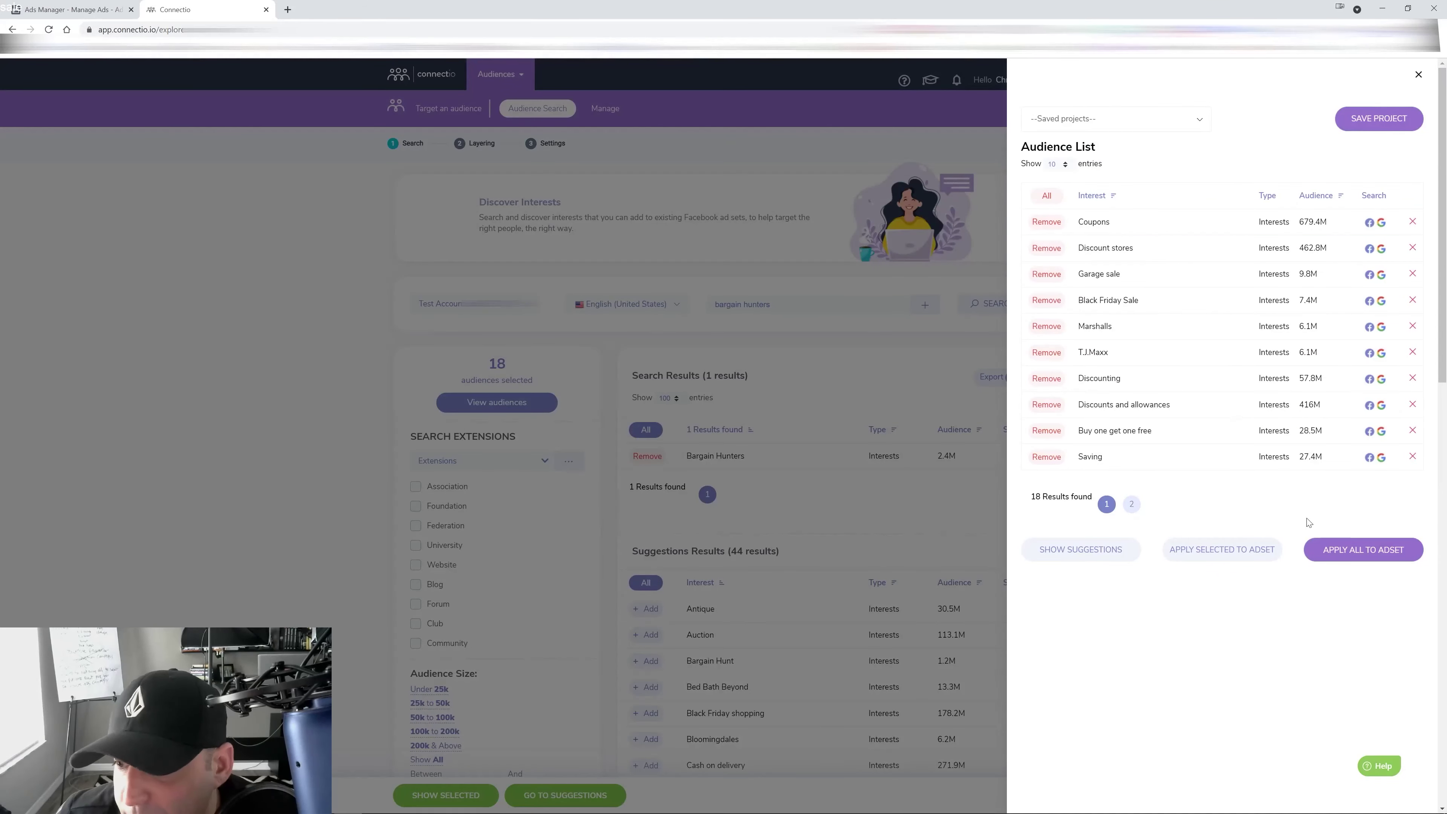
{"action": "left_click", "coordinate": [1342, 554]}
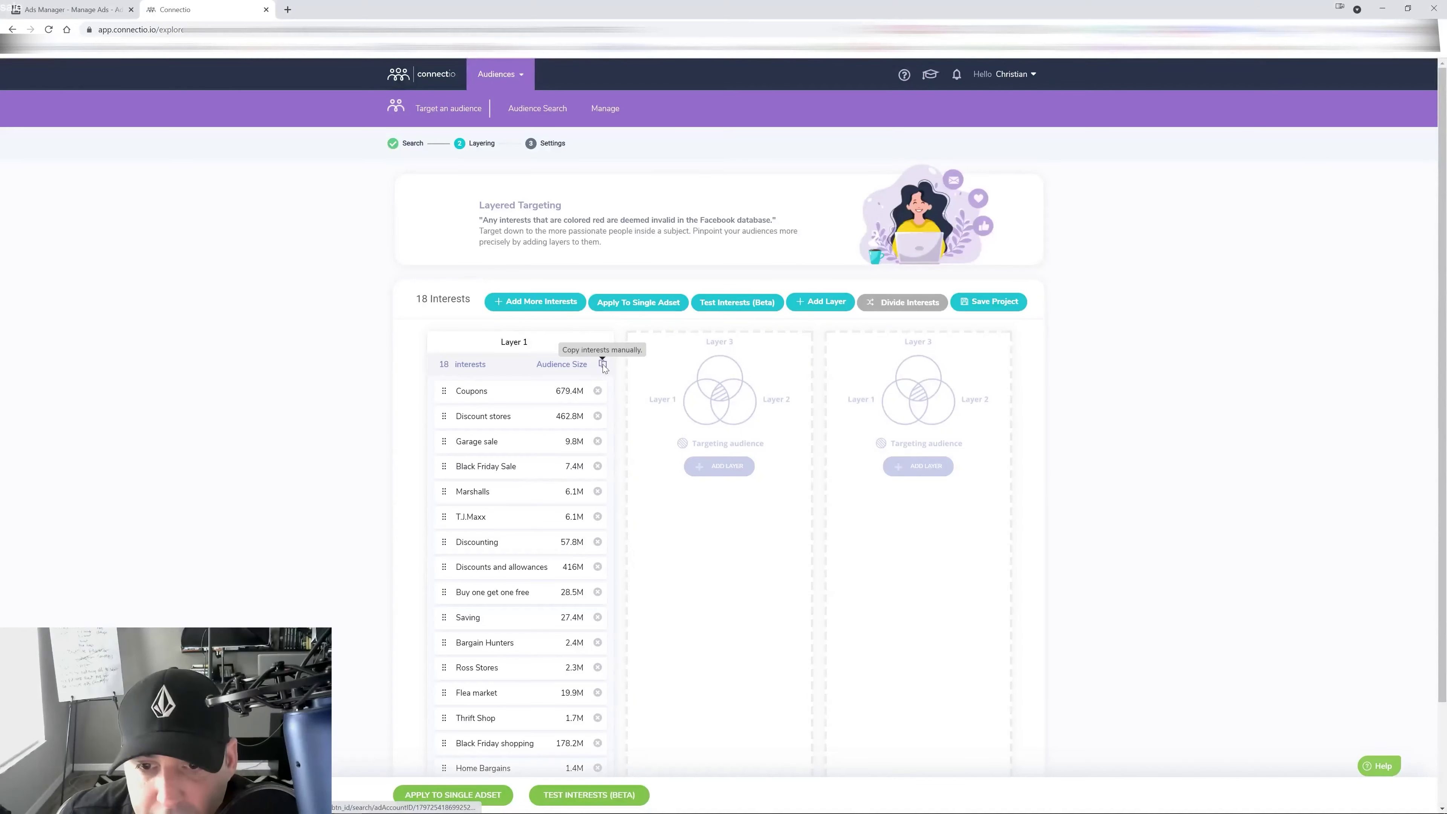
Step: Copy the text of all Layer 1 bargain interests for manual use
{"action": "left_click", "coordinate": [602, 365]}
{"action": "left_click_drag", "start_coordinate": [866, 193], "coordinate": [549, 173]}
{"action": "right_click", "coordinate": [580, 185]}
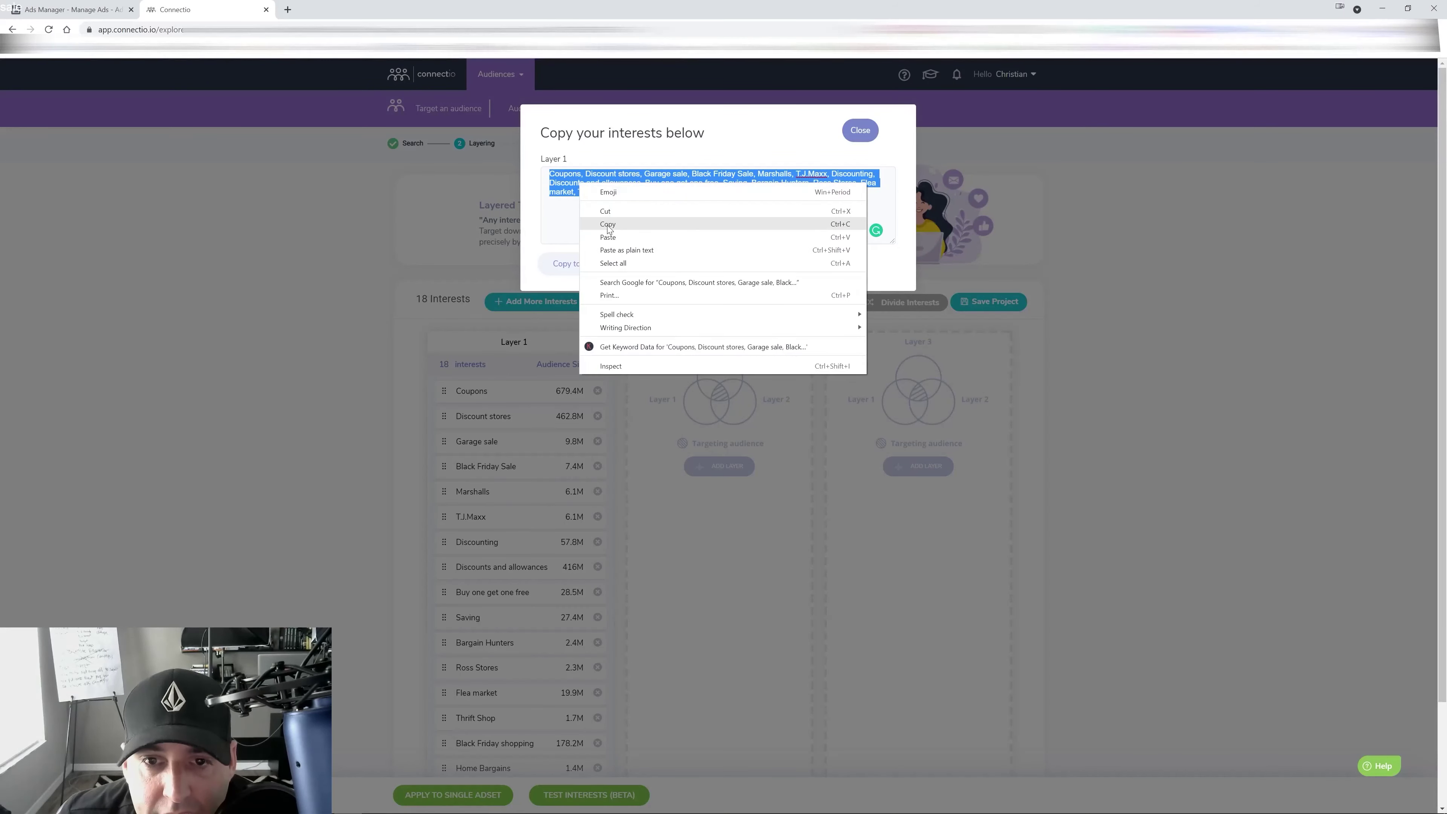
{"action": "left_click", "coordinate": [608, 224]}
Step: Switch to Ads Manager and paste the copied bargain interests into the ad set's exclusions alongside Bargain Hunters
{"action": "left_click", "coordinate": [74, 10]}
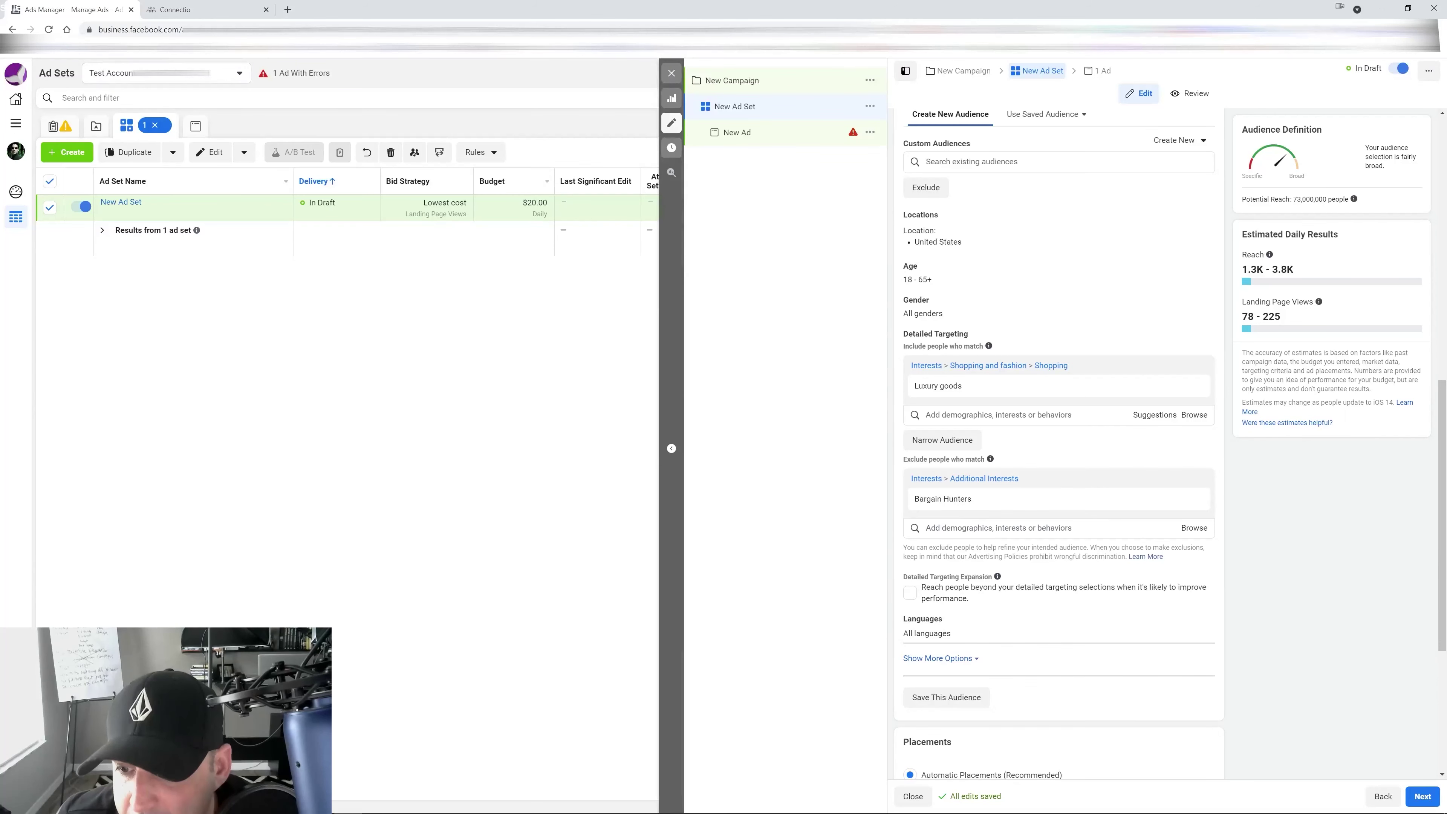
{"action": "left_click", "coordinate": [1014, 529]}
{"action": "key", "text": "ctrl+v"}
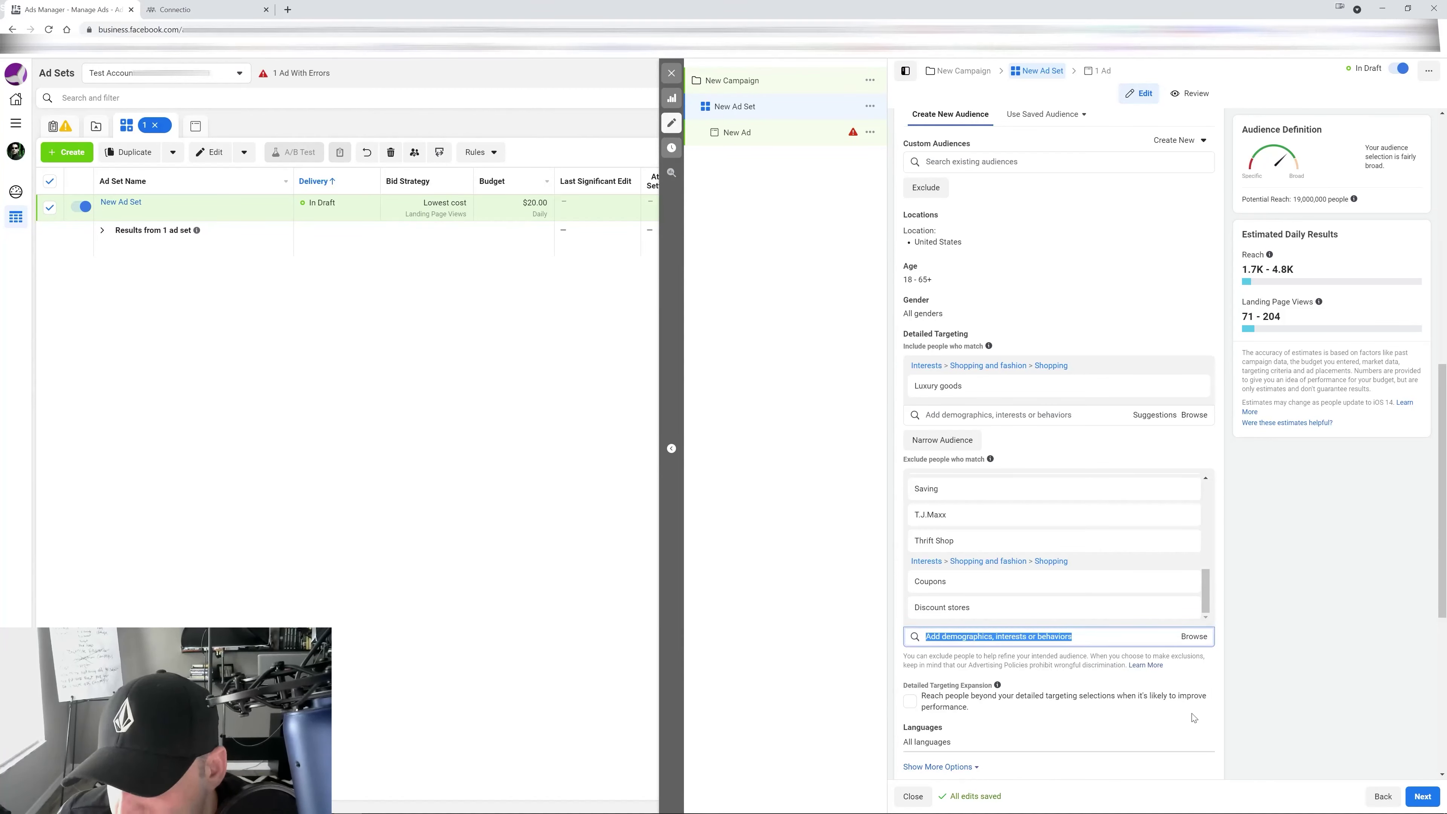
Step: Search the exclusion interests for "group", look through the matches and dismiss the list without adding any
{"action": "type", "text": "g"}
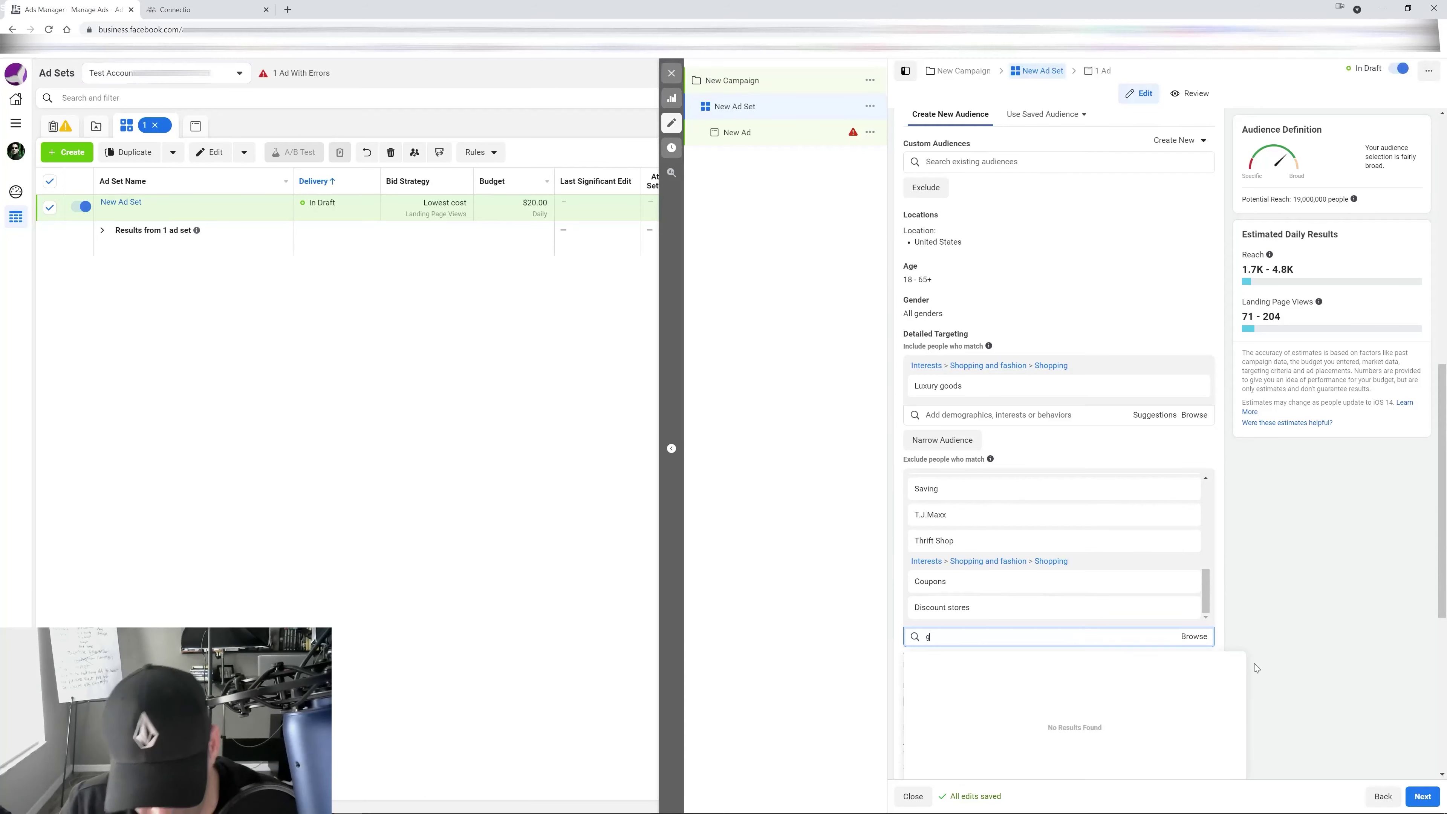
{"action": "type", "text": "roup"}
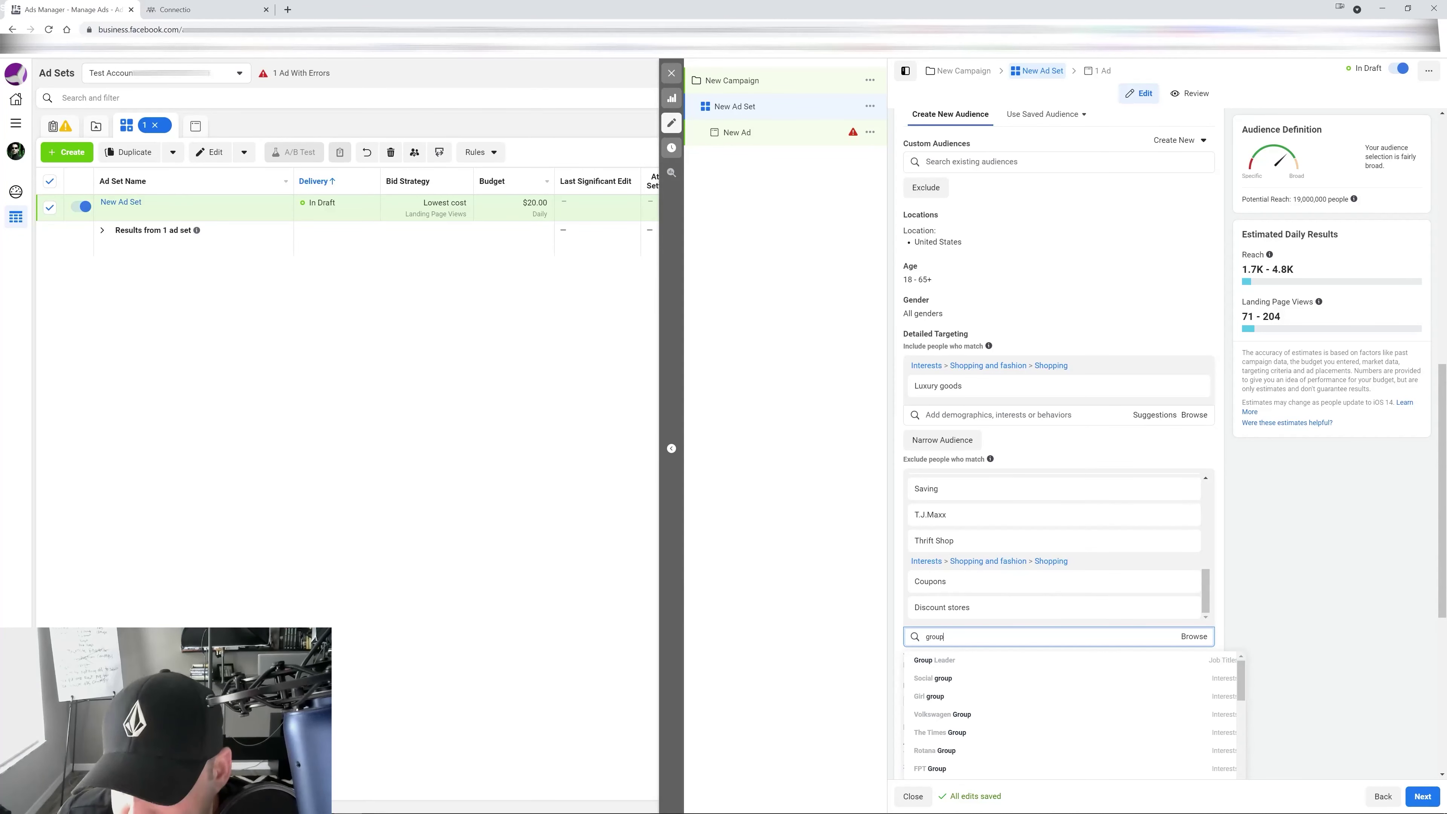
{"action": "scroll", "coordinate": [1300, 512], "scroll_direction": "down", "scroll_amount": 2}
{"action": "scroll", "coordinate": [973, 587], "scroll_direction": "down", "scroll_amount": 2}
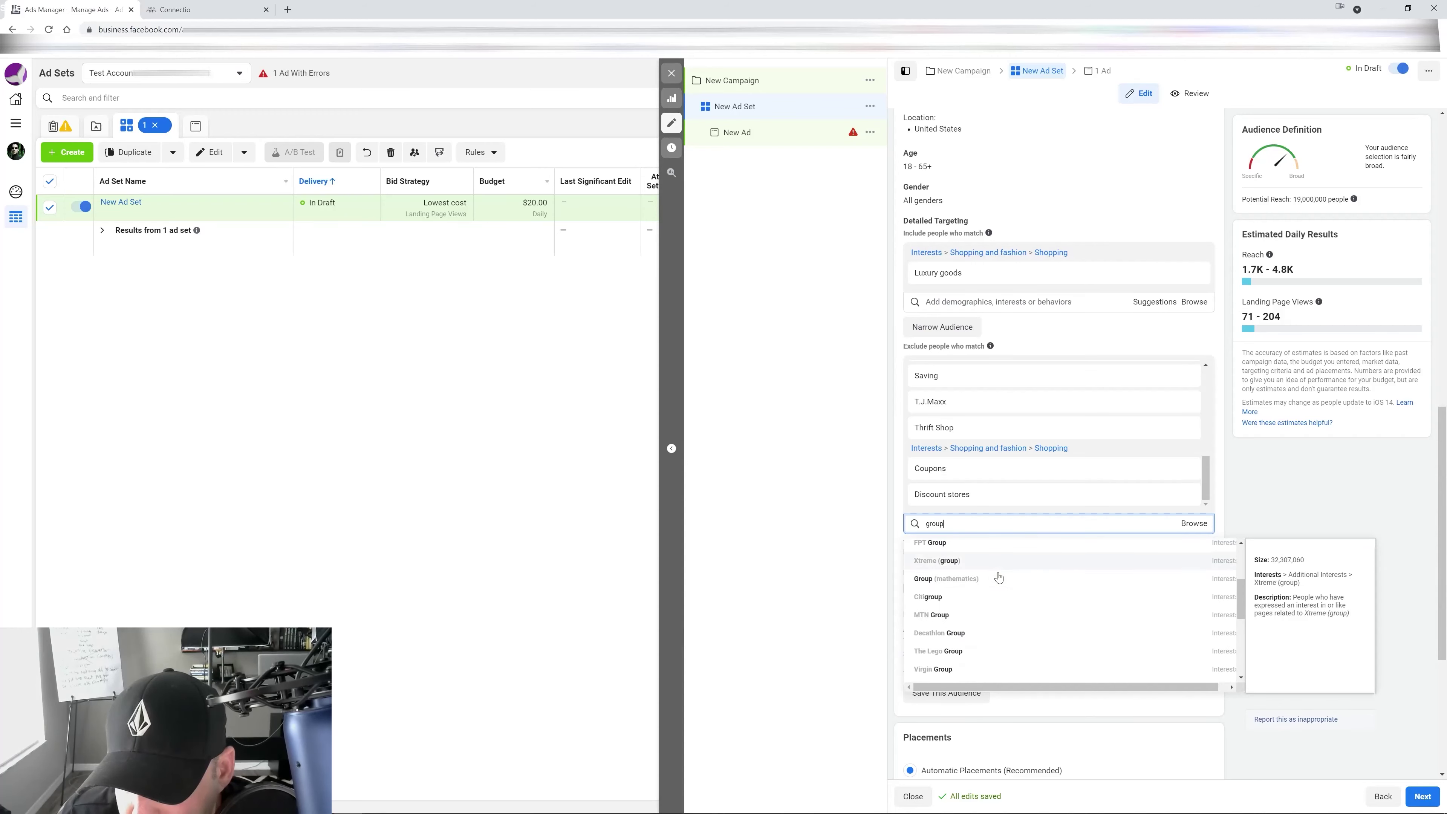
{"action": "scroll", "coordinate": [973, 587], "scroll_direction": "up", "scroll_amount": 2}
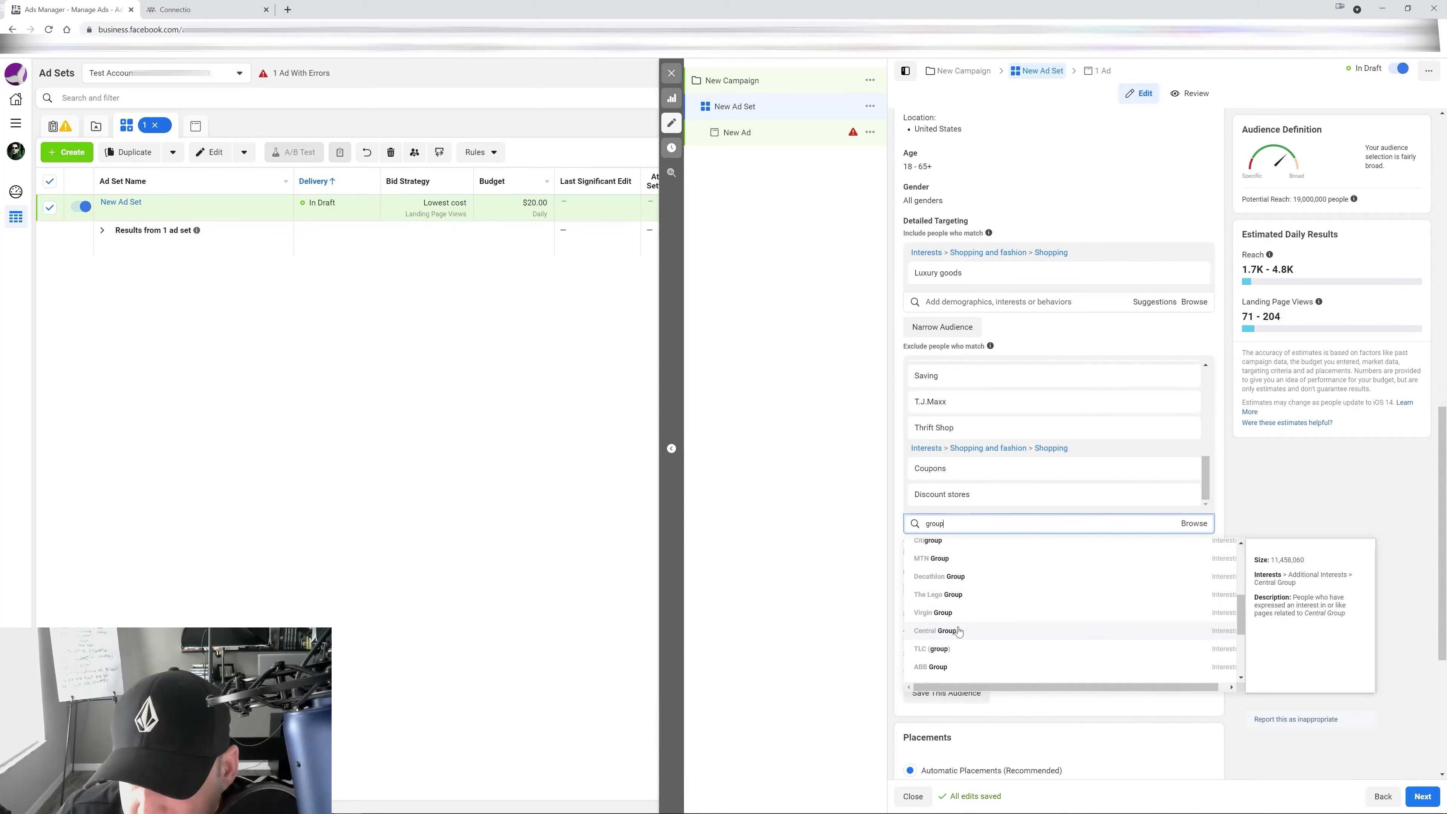
{"action": "left_click", "coordinate": [1283, 483]}
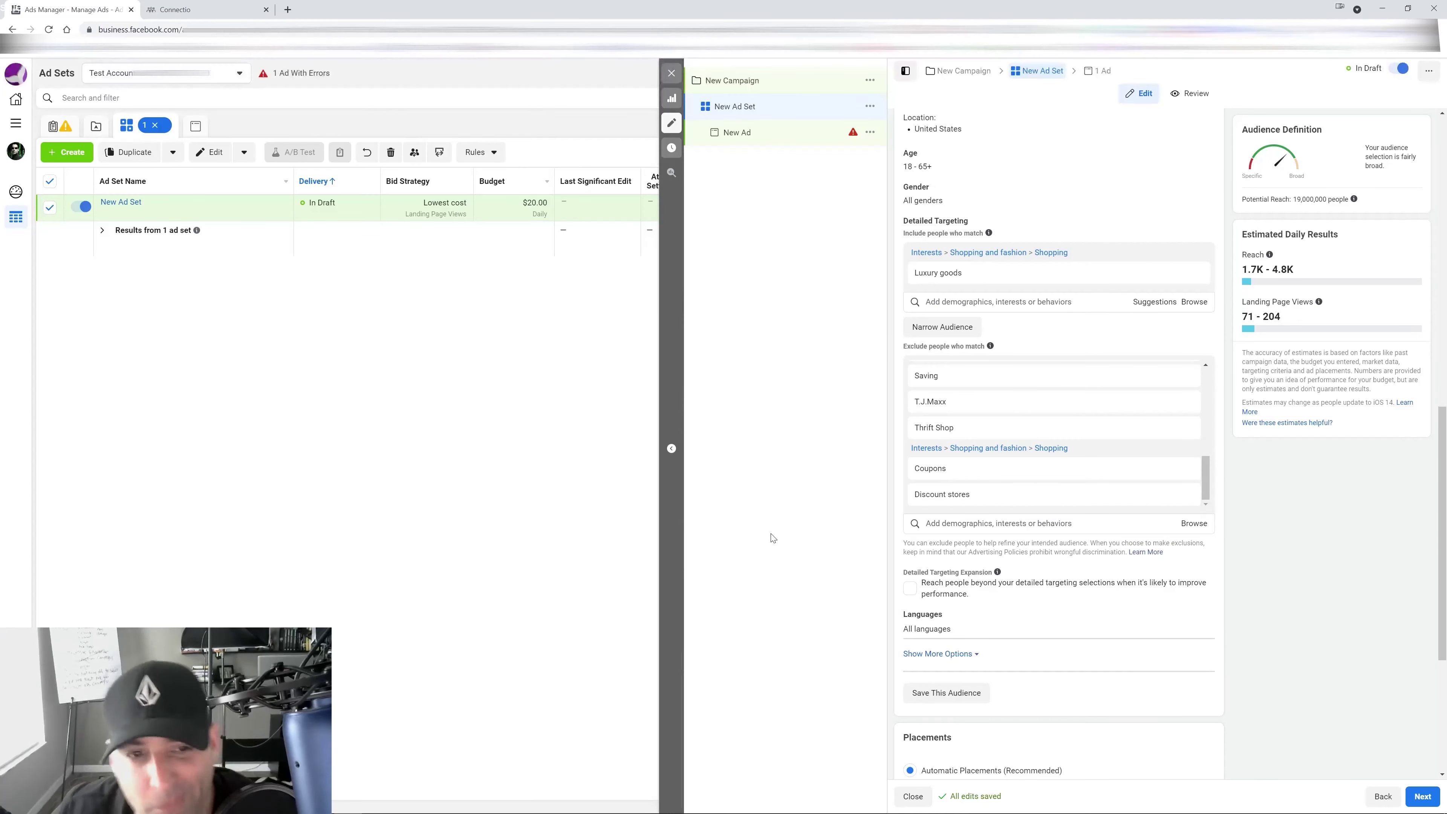